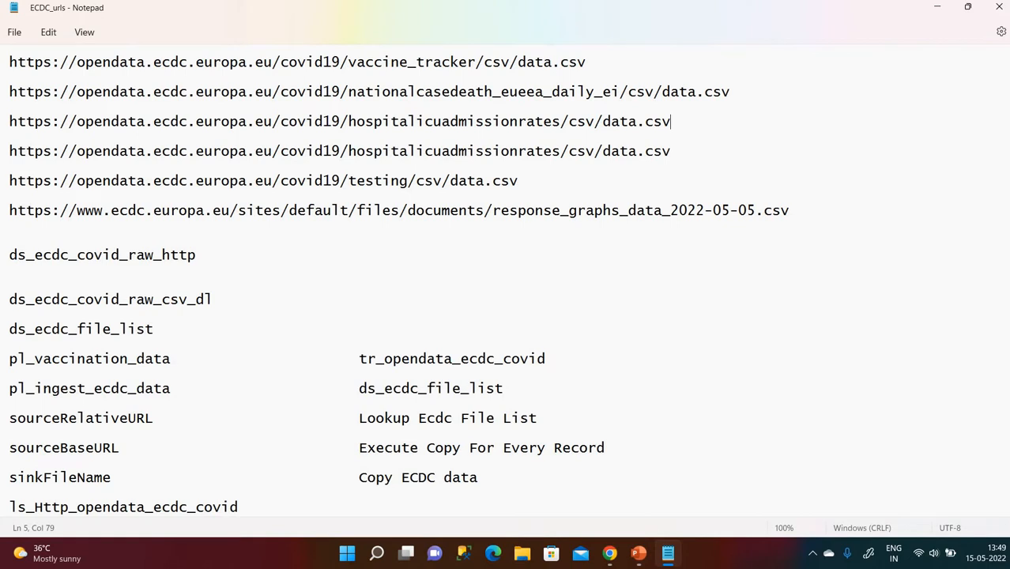
Review the opendata.ecdc.europa.eu CSV source URLs listed in the ECDC_urls notes.
left_click_drag(10, 61, 616, 62)
left_click(611, 63)
left_click_drag(10, 92, 577, 92)
left_click_drag(10, 62, 760, 183)
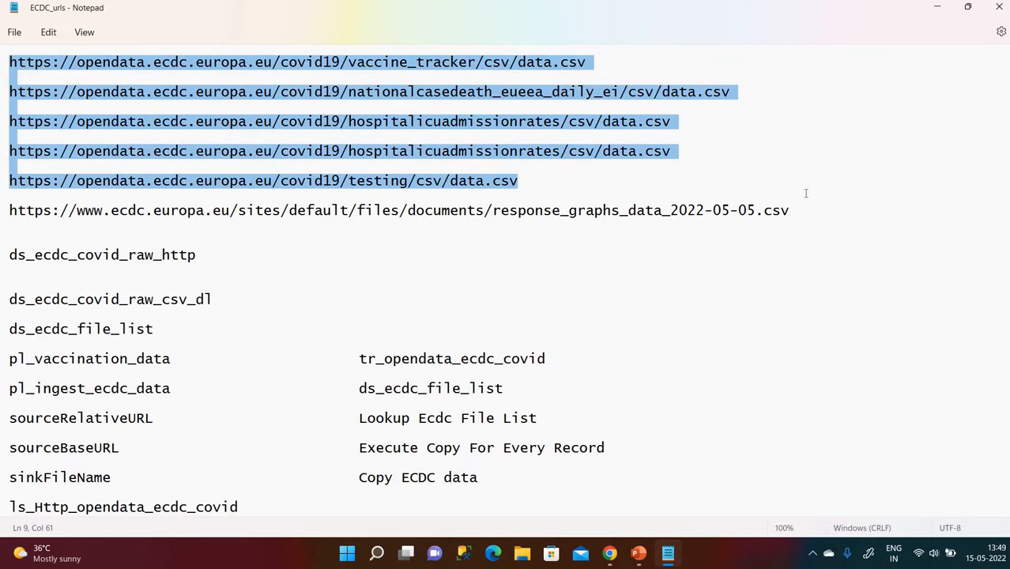
left_click(709, 169)
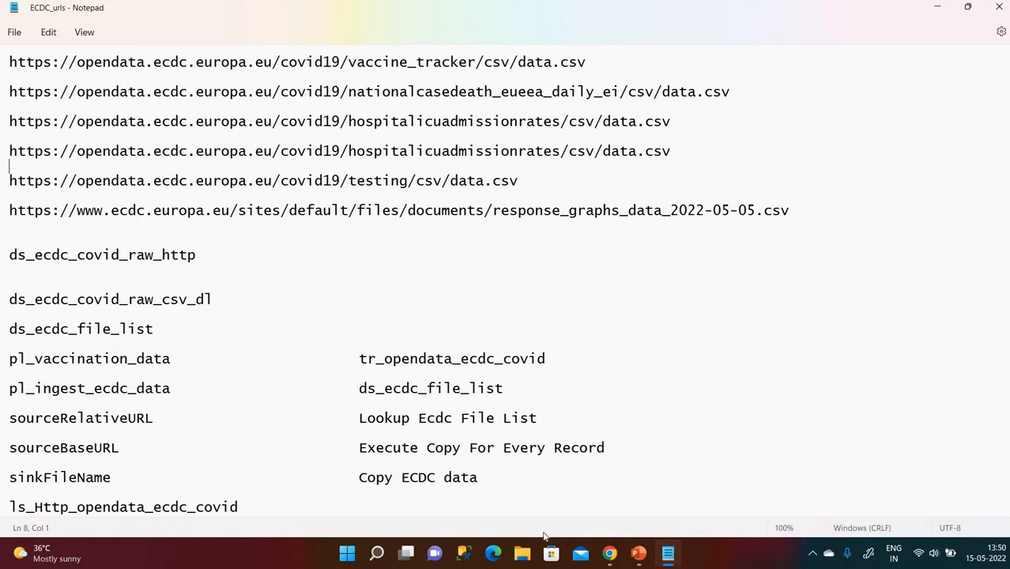
Switch to Azure Data Factory in Chrome and start a new linked service of type HTTP.
left_click(609, 554)
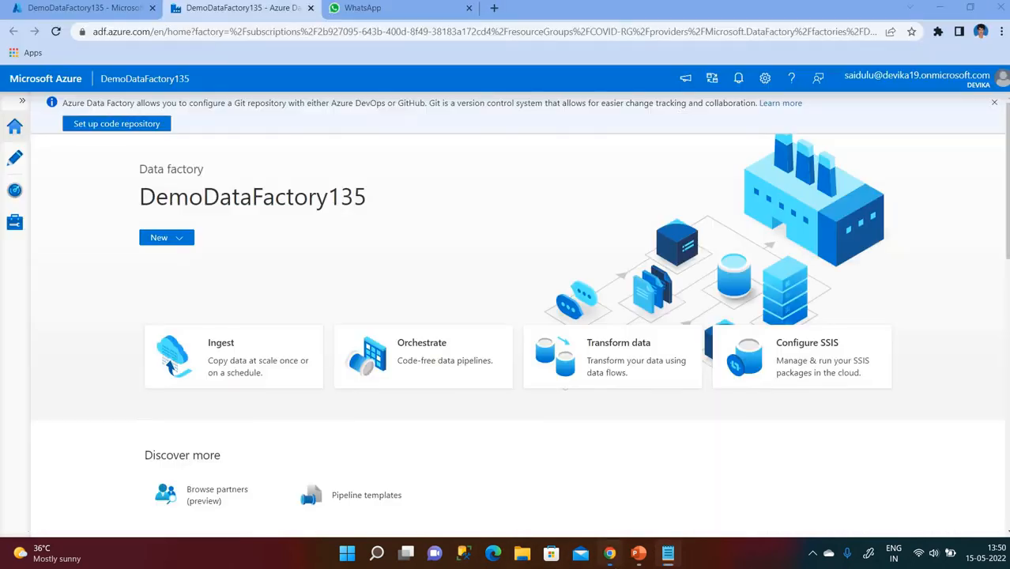
left_click(15, 231)
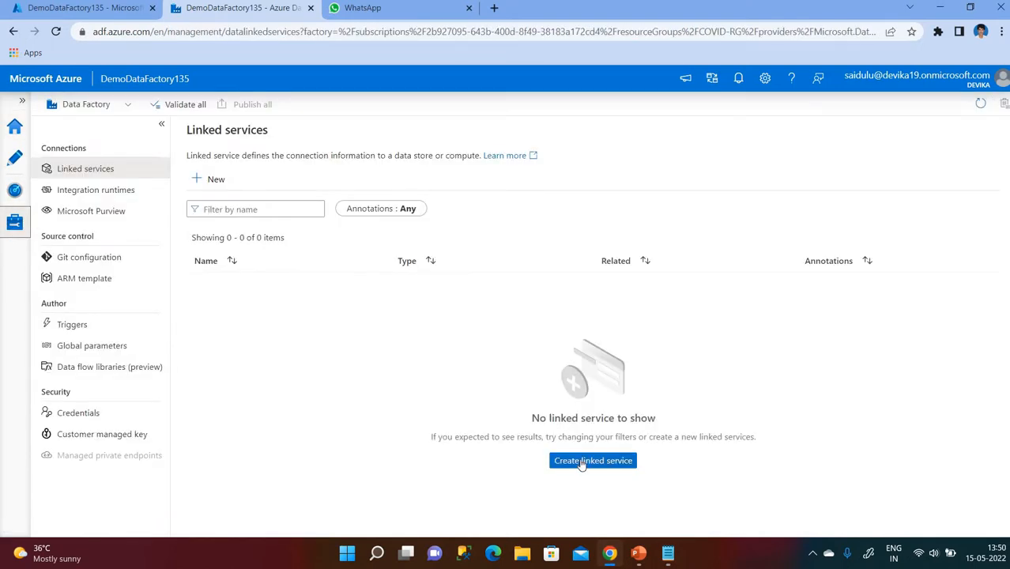
left_click(582, 464)
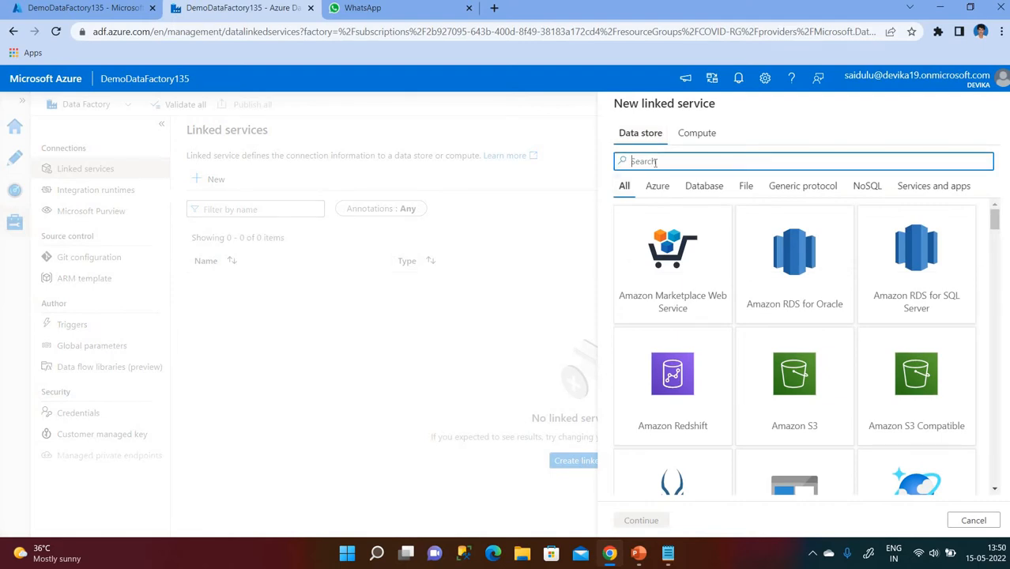
type("htt")
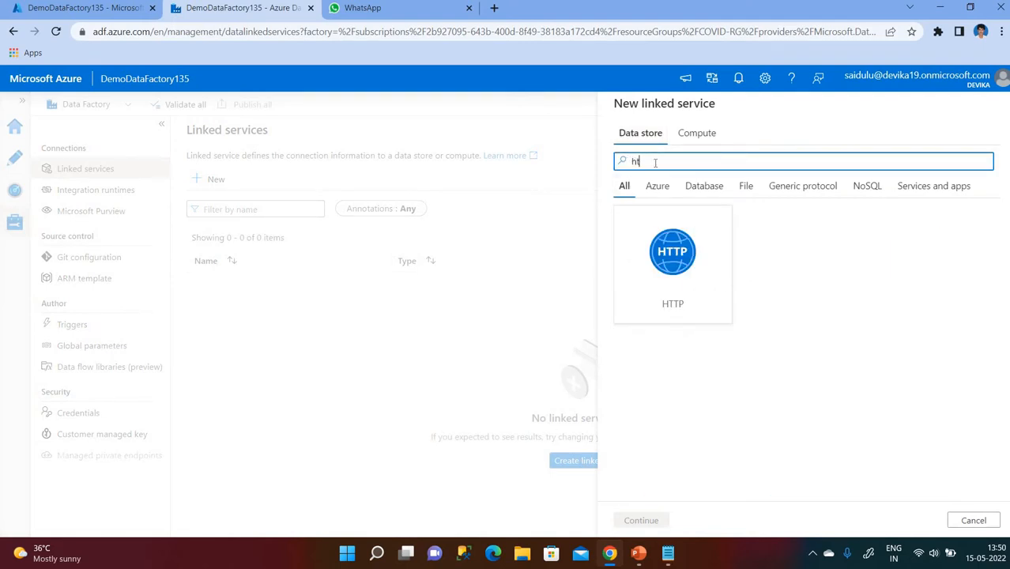
left_click(686, 268)
left_click(637, 522)
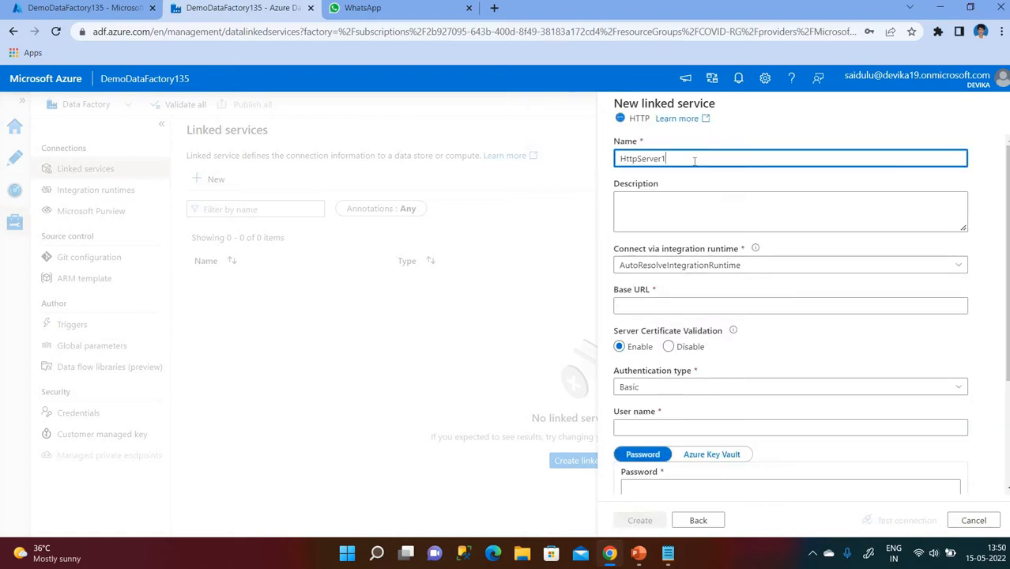
Name the new HTTP linked service ls_parameterised_http.
key("BackSpace")
key("BackSpace")
key("BackSpace")
key("BackSpace")
key("BackSpace")
key("BackSpace")
key("BackSpace")
key("BackSpace")
key("BackSpace")
type("ls_paramete")
type("rised_https")
key("BackSpace")
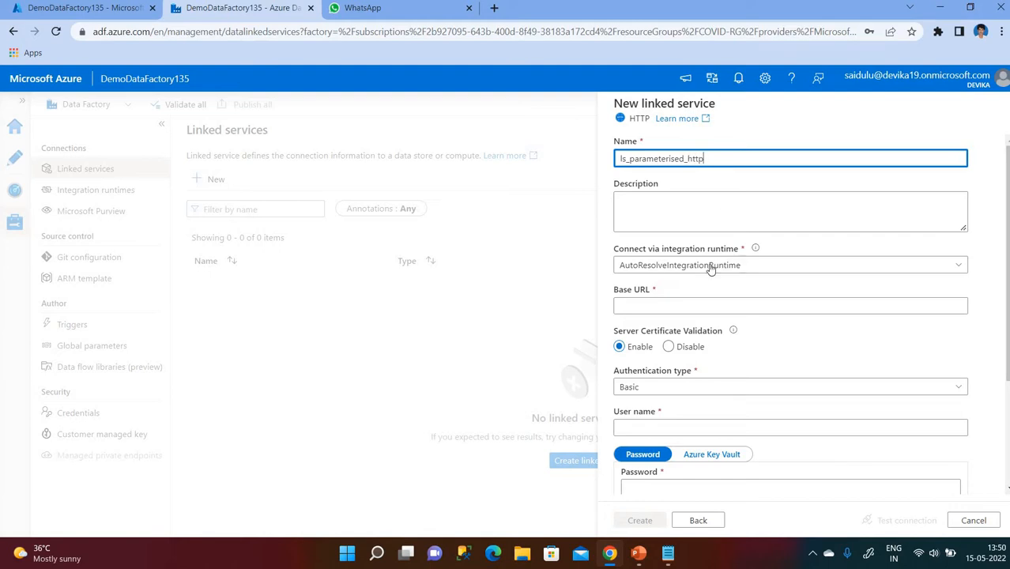
scroll(742, 230, "down", 1)
scroll(742, 230, "down", 1)
left_click(741, 239)
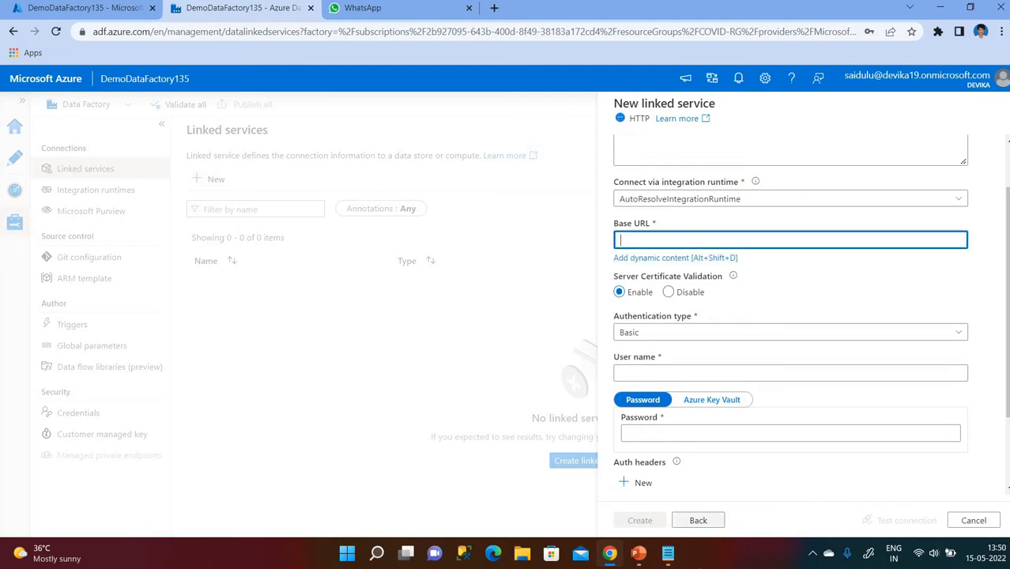
left_click(668, 554)
left_click(10, 63)
left_click(279, 63, "shift")
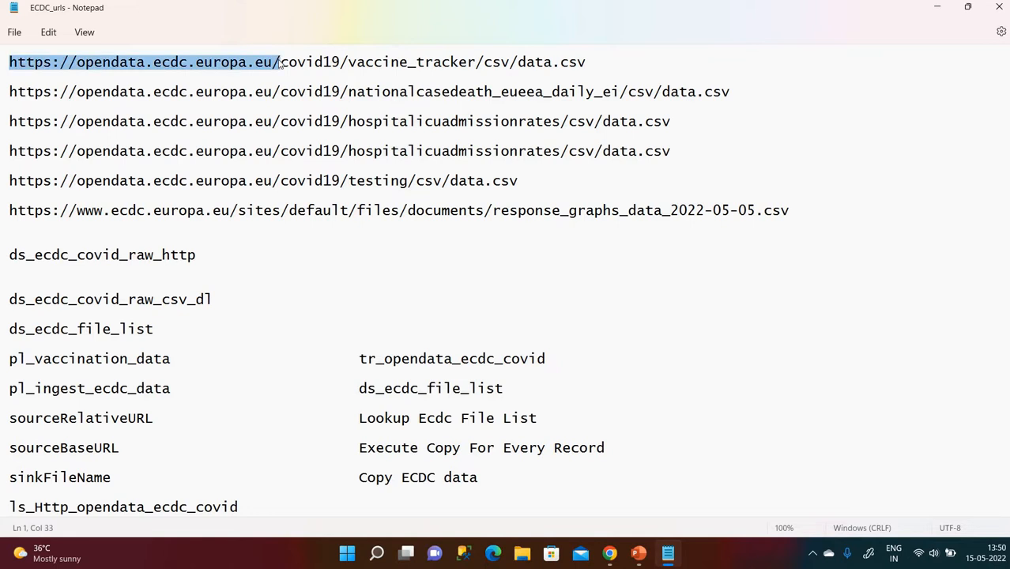
key("alt+Tab")
left_click(644, 239)
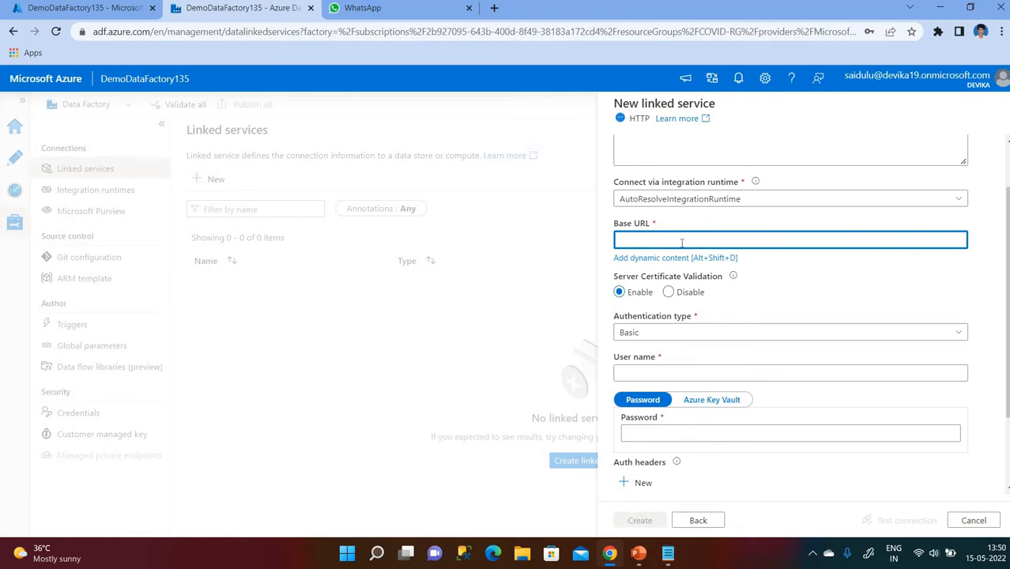
Add a String parameter to the linked service, with the name sourceBaseURL copied from the ECDC_urls notes.
scroll(672, 395, "down", 2)
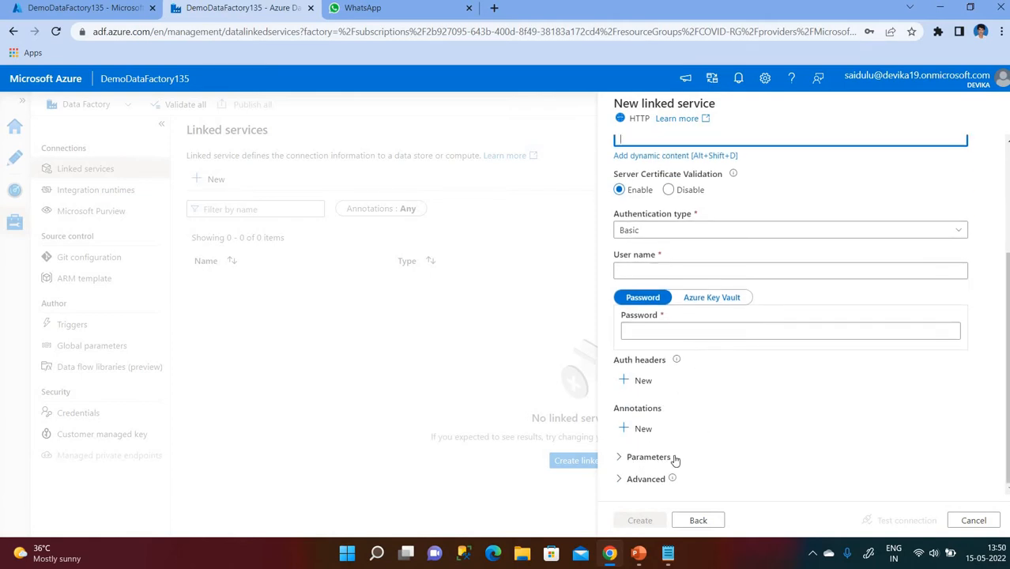
left_click(621, 458)
scroll(712, 428, "down", 1)
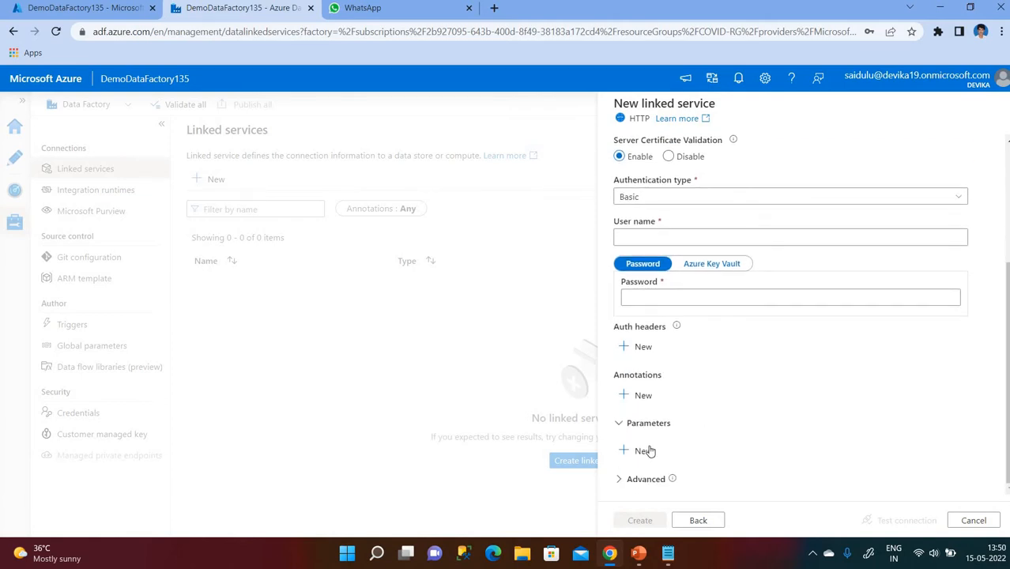
left_click(641, 455)
scroll(674, 476, "down", 1)
left_click(677, 451)
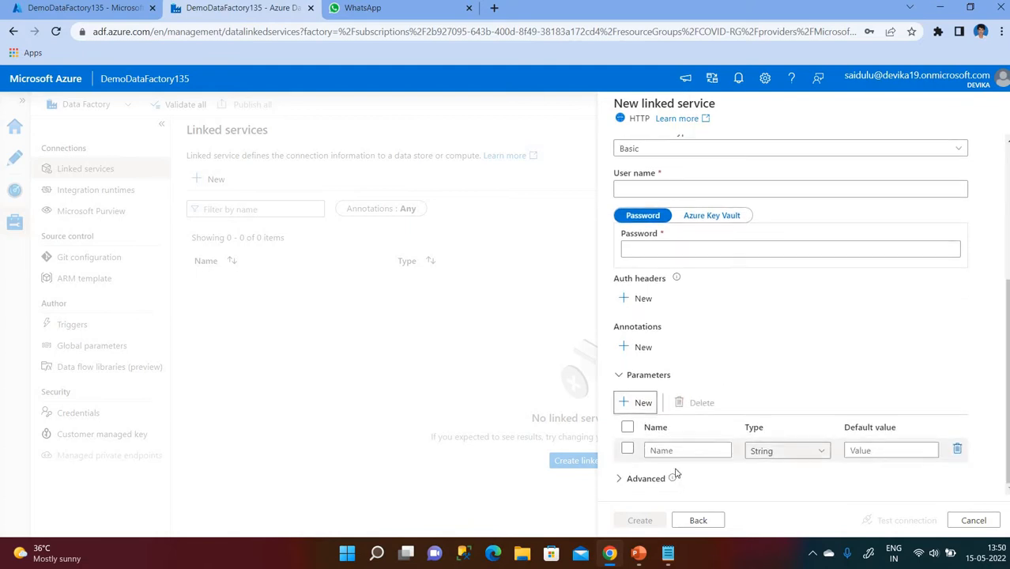
key("alt+Tab")
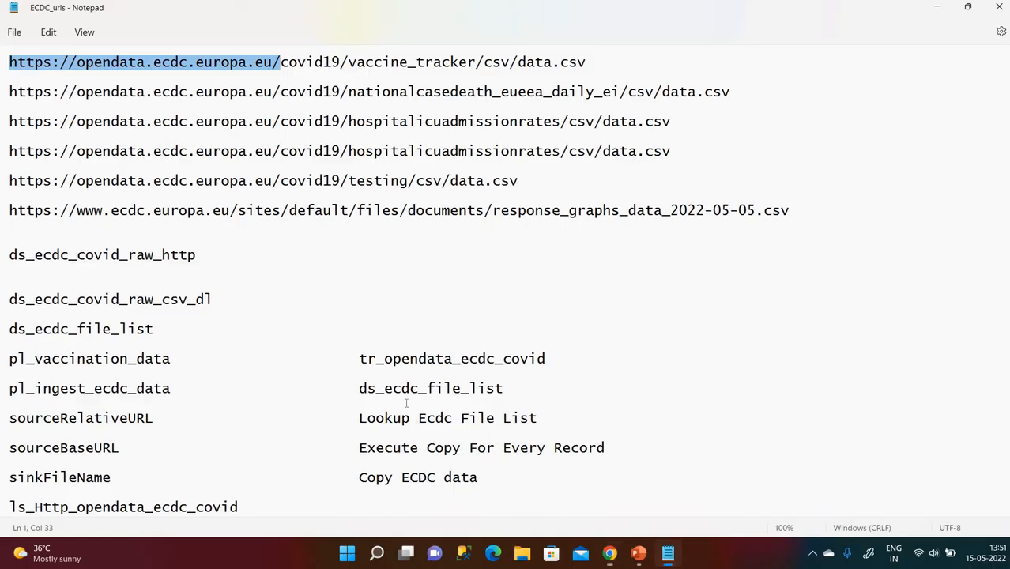
left_click(11, 448)
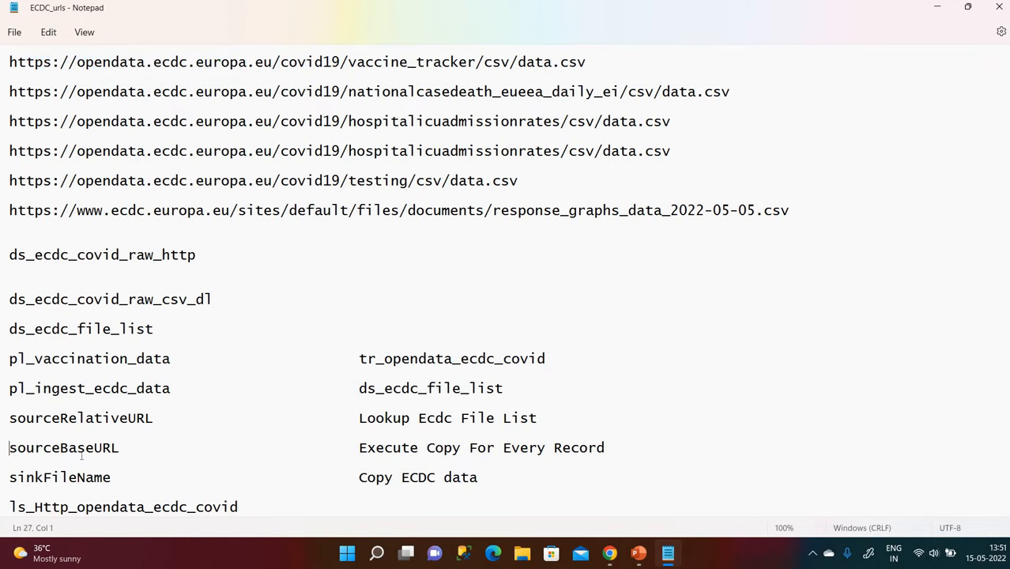
left_click(124, 451, "shift")
key("ctrl+c")
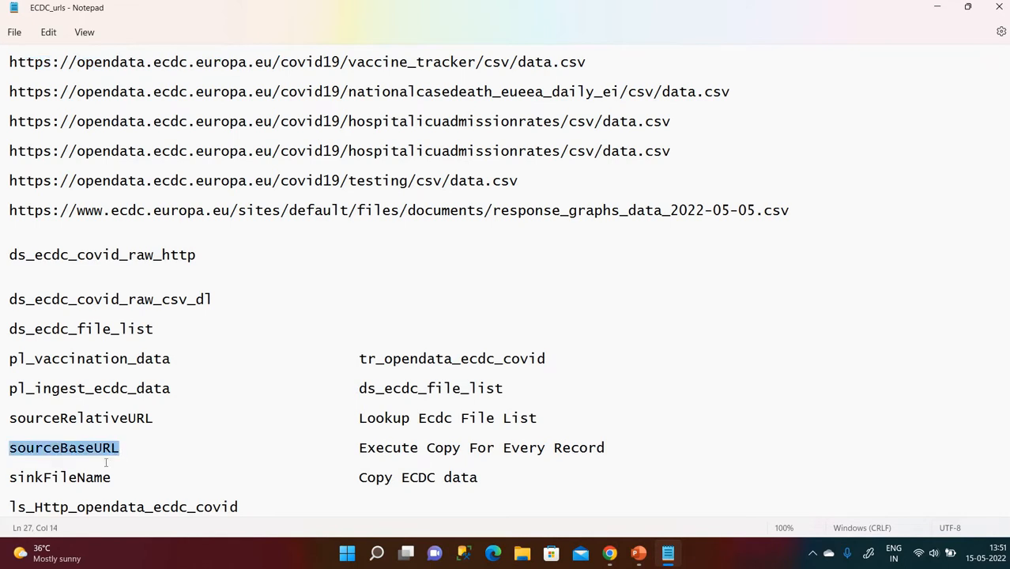
key("alt+Tab")
key("ctrl+v")
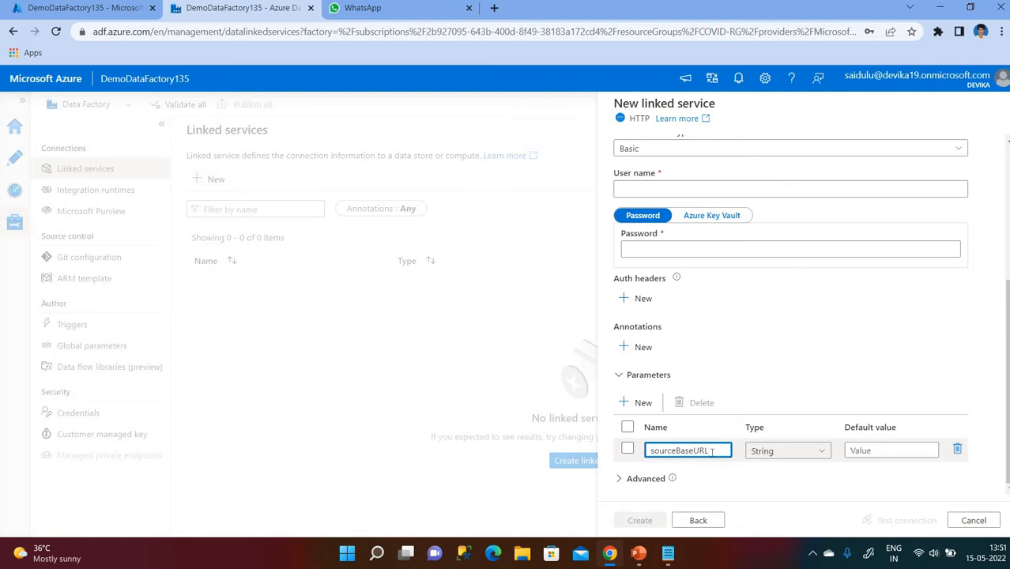
scroll(676, 207, "up", 1)
scroll(676, 207, "up", 2)
left_click(679, 200)
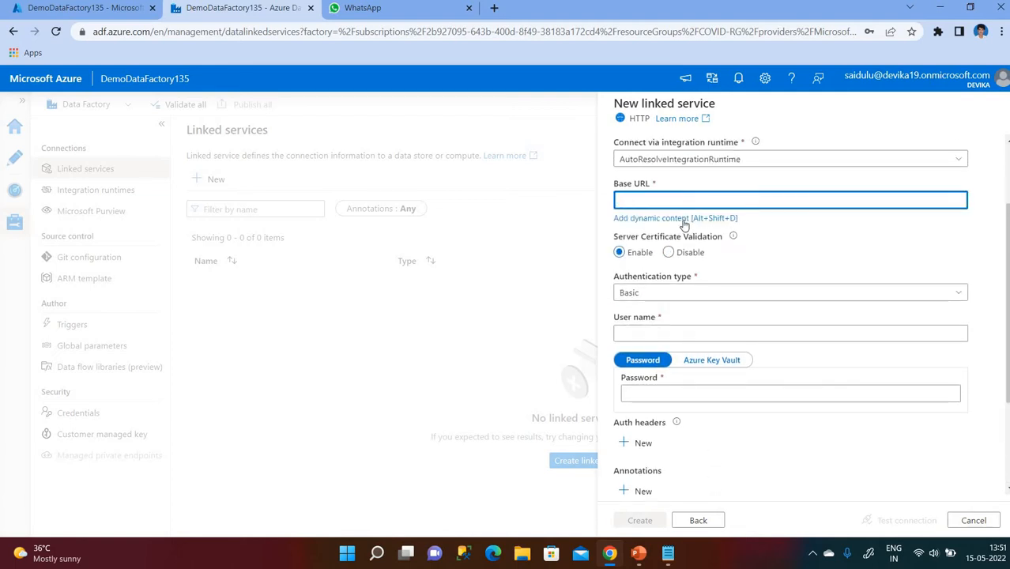
left_click(664, 222)
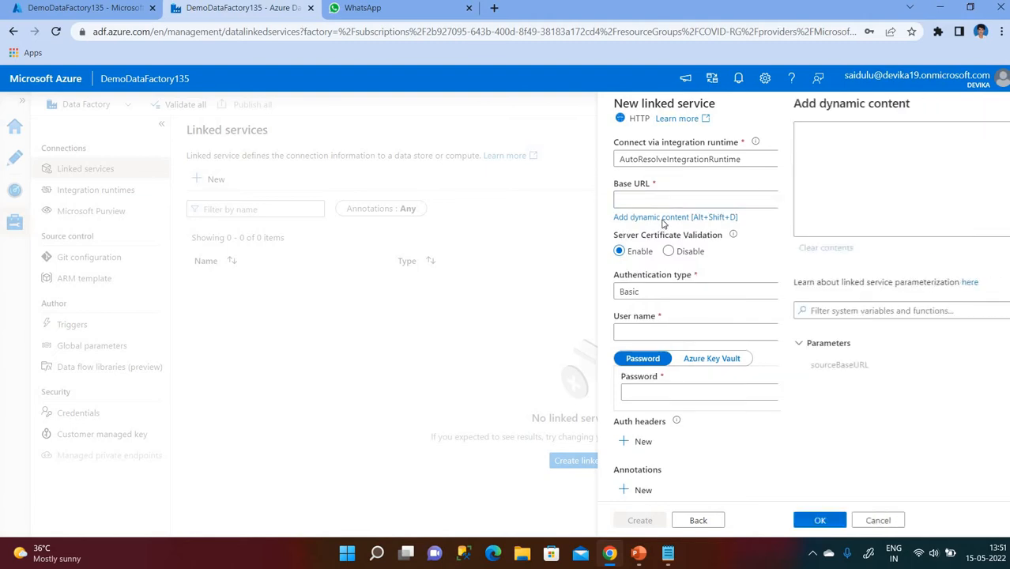
left_click(656, 368)
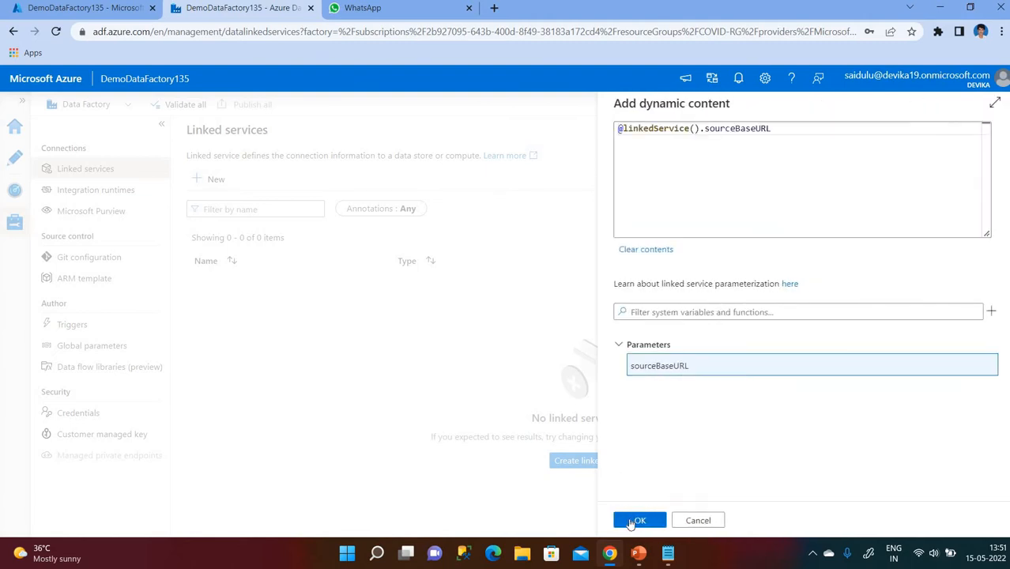
left_click(640, 519)
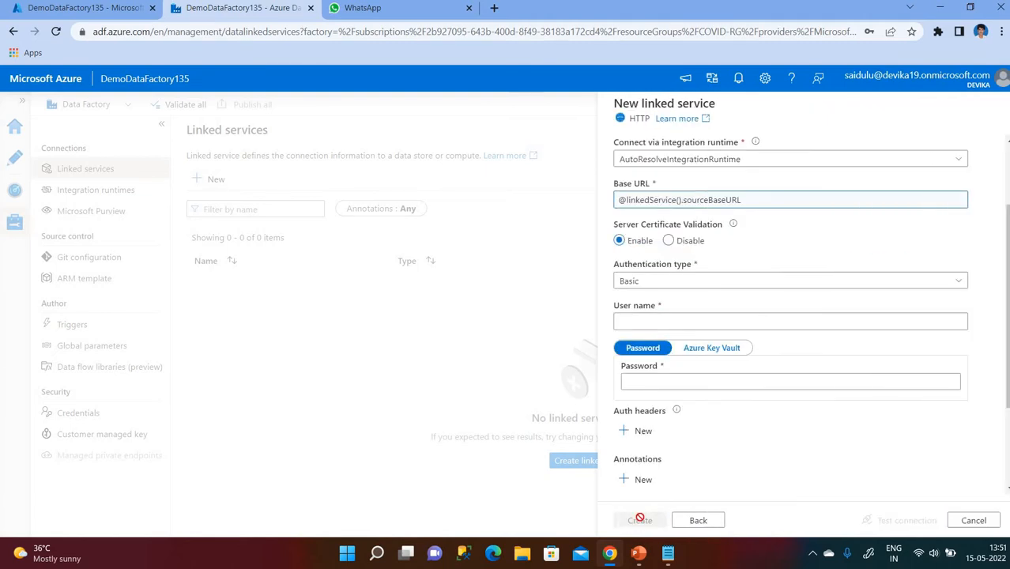
left_click(644, 283)
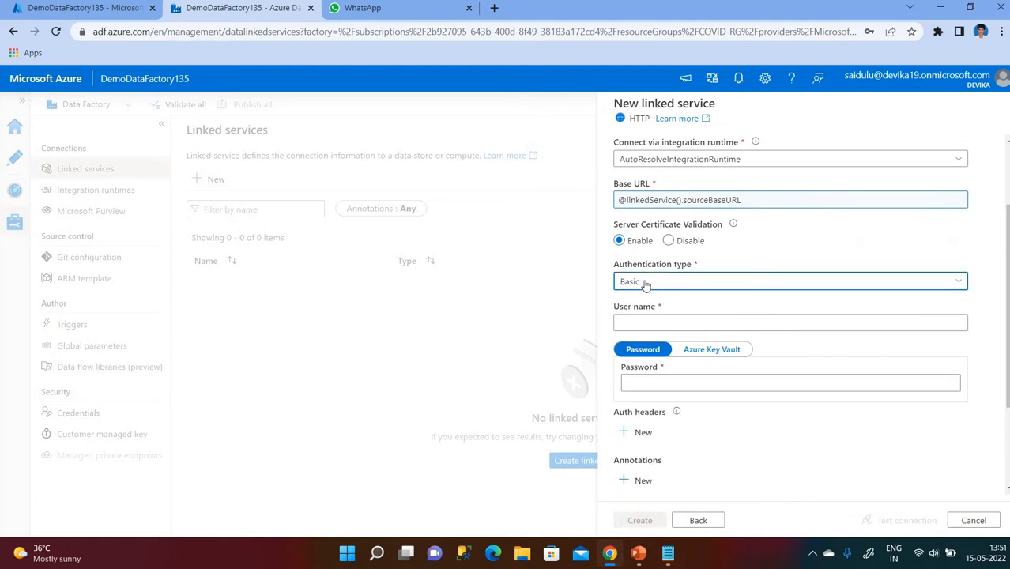
left_click(649, 325)
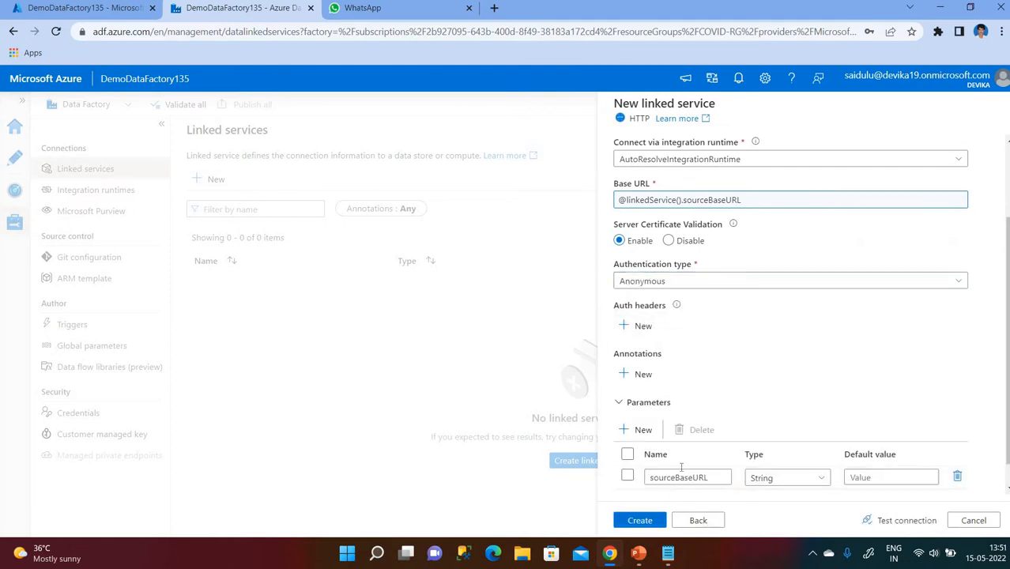
scroll(714, 391, "down", 1)
left_click(907, 521)
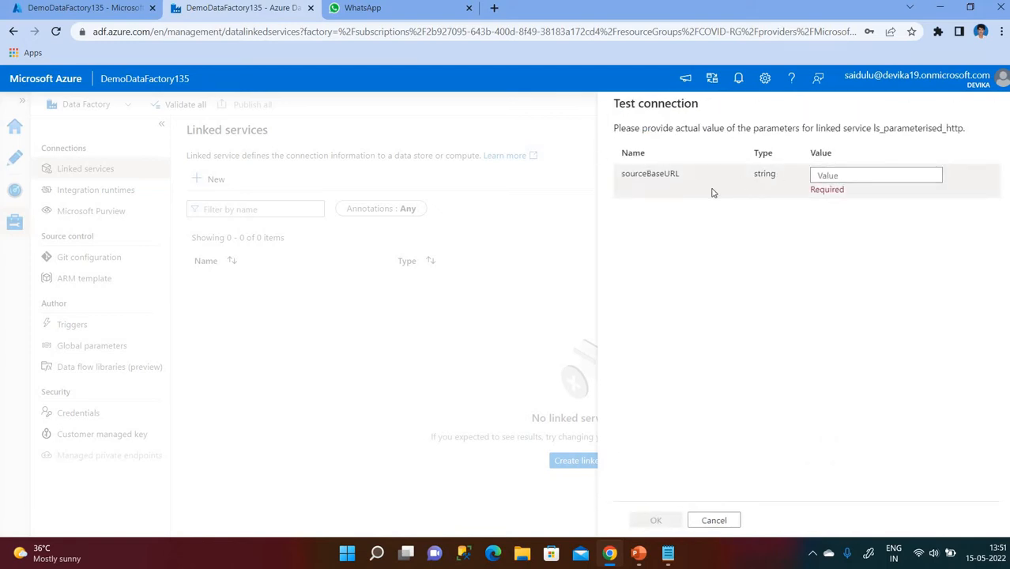
left_click(844, 180)
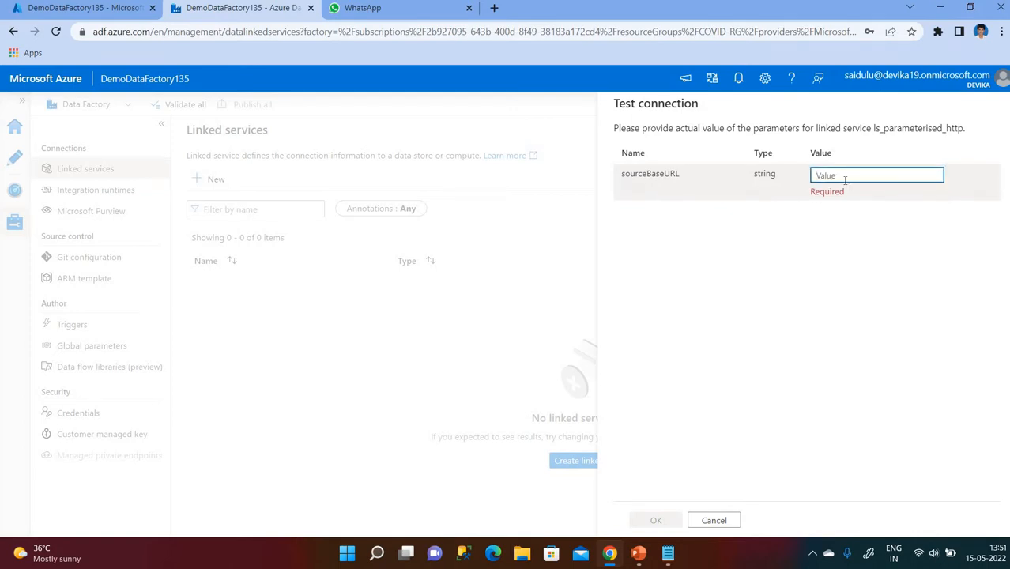
key("alt+Tab")
left_click(11, 61)
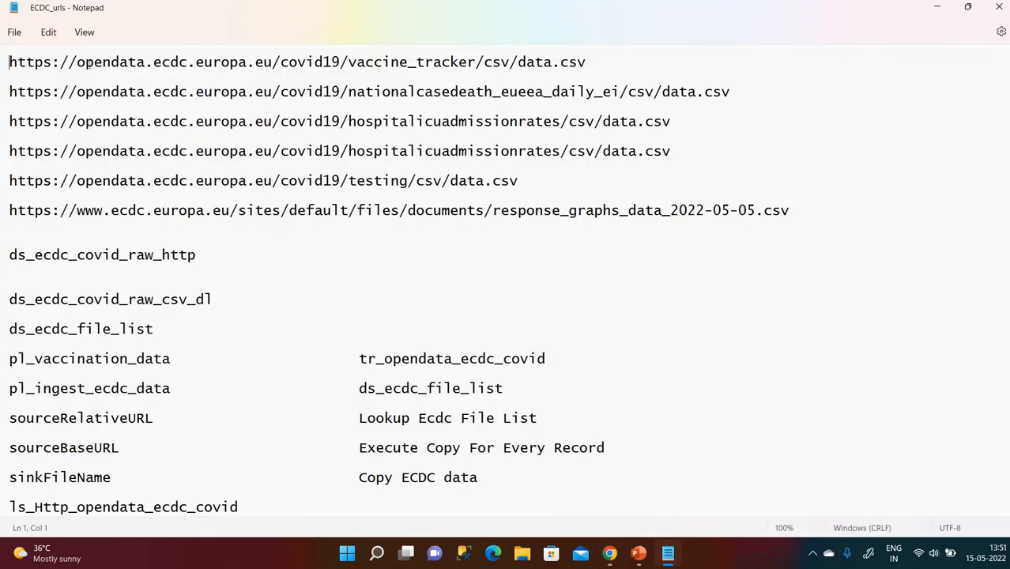
left_click(278, 61, "shift")
key("ctrl+c")
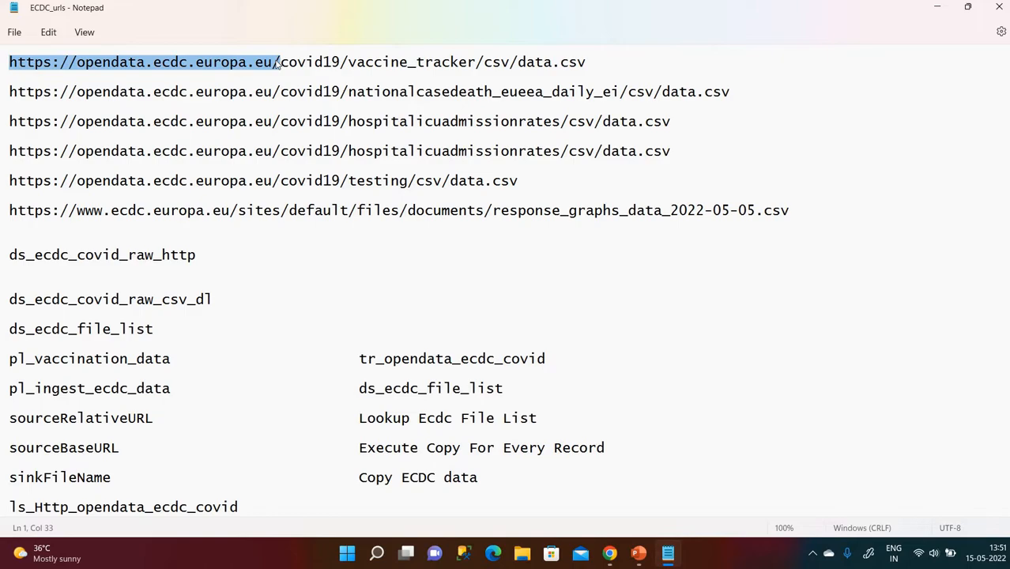
key("alt+Tab")
left_click(884, 172)
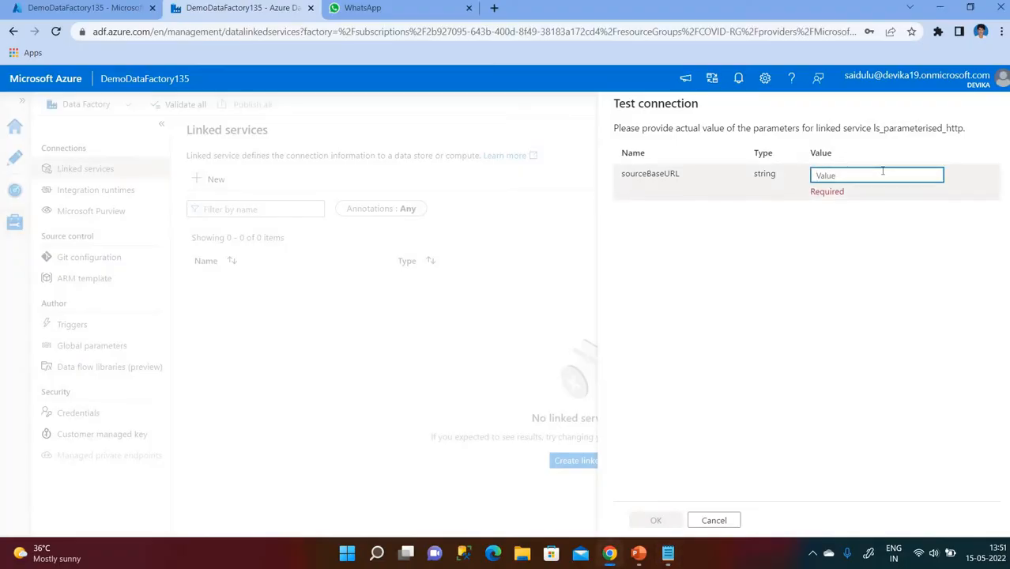
key("ctrl+v")
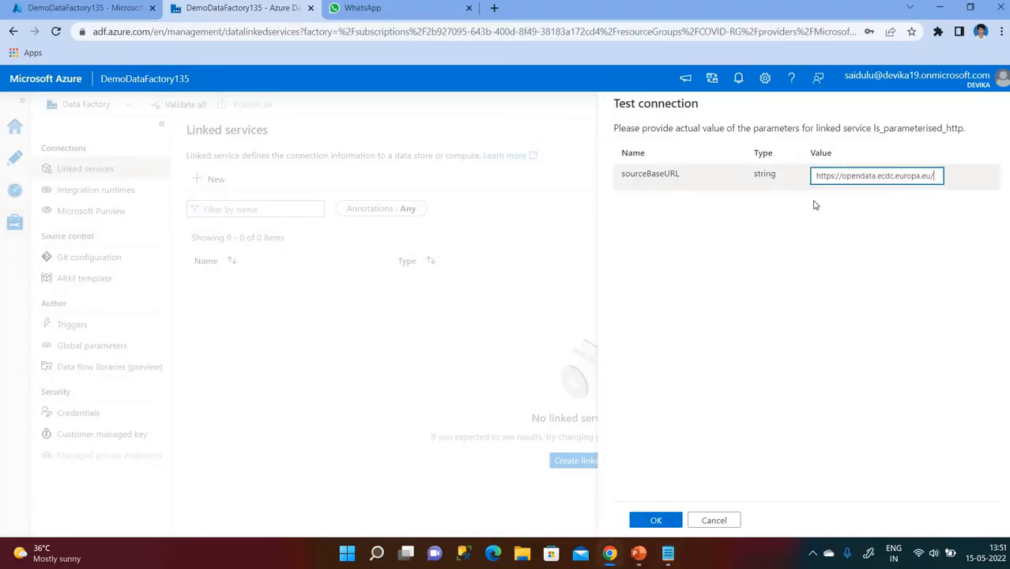
left_click(670, 522)
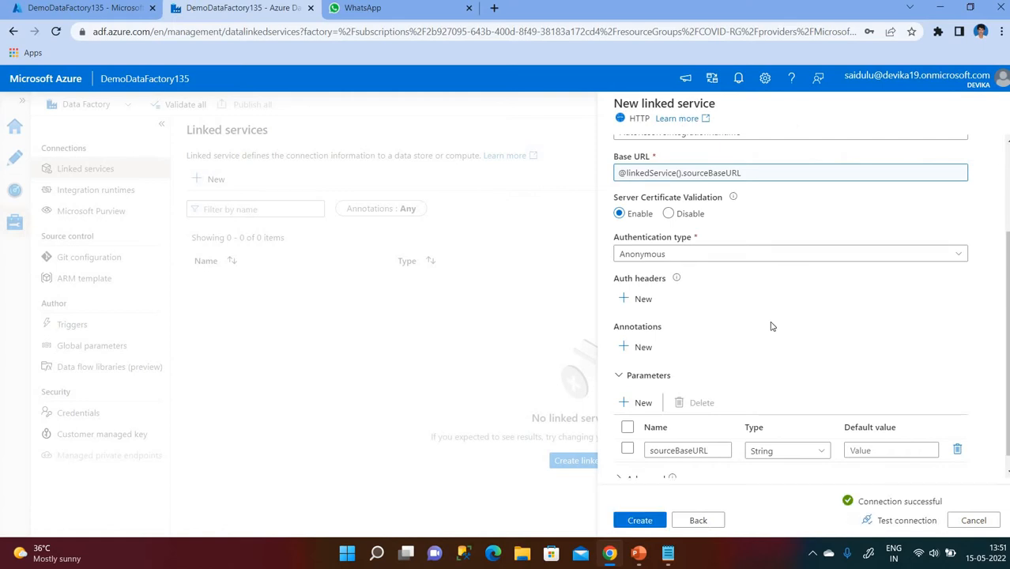
left_click(641, 521)
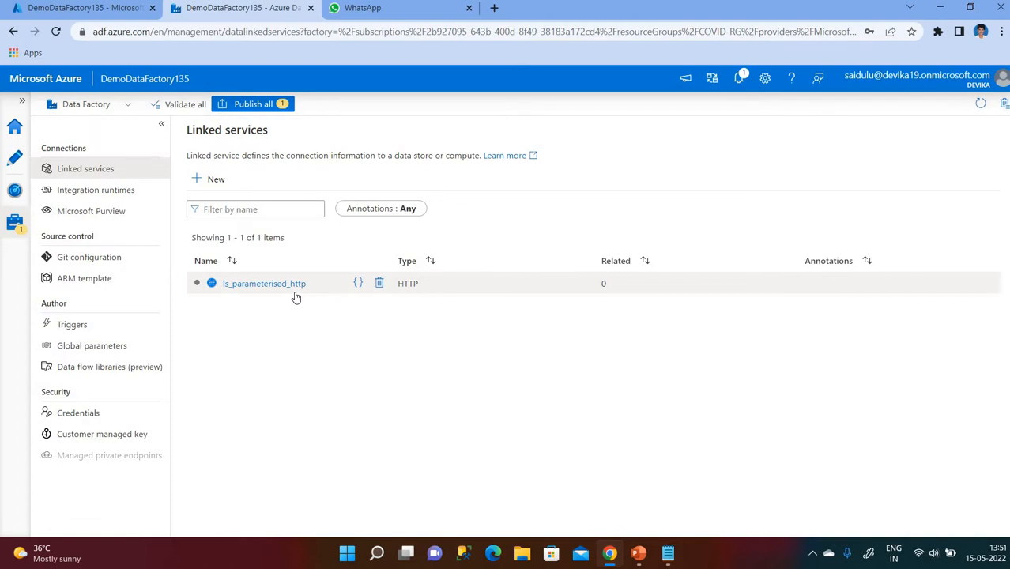
Start a new linked service for the Azure Data Lake Storage Gen2 data store.
left_click(210, 182)
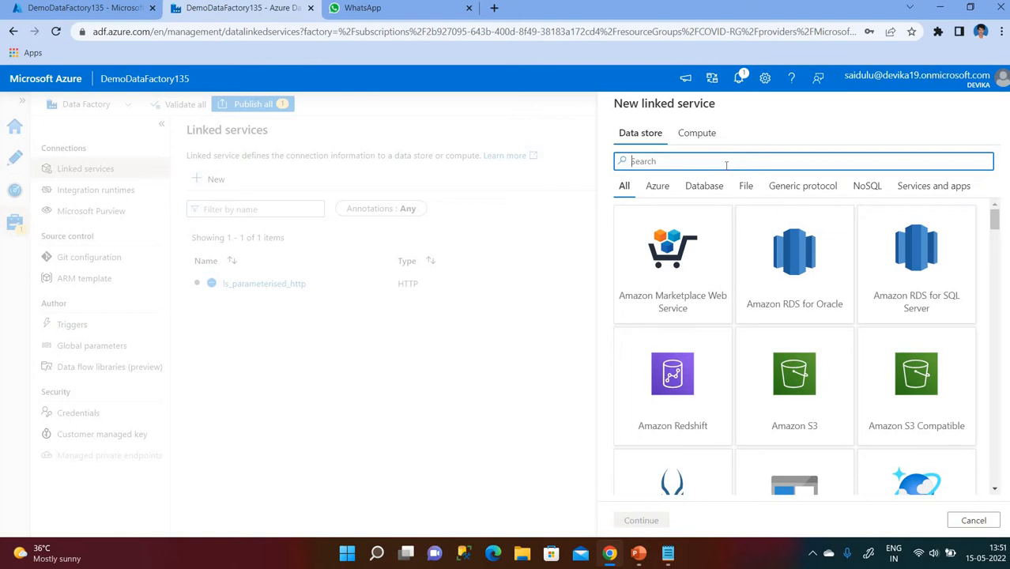
type("gen")
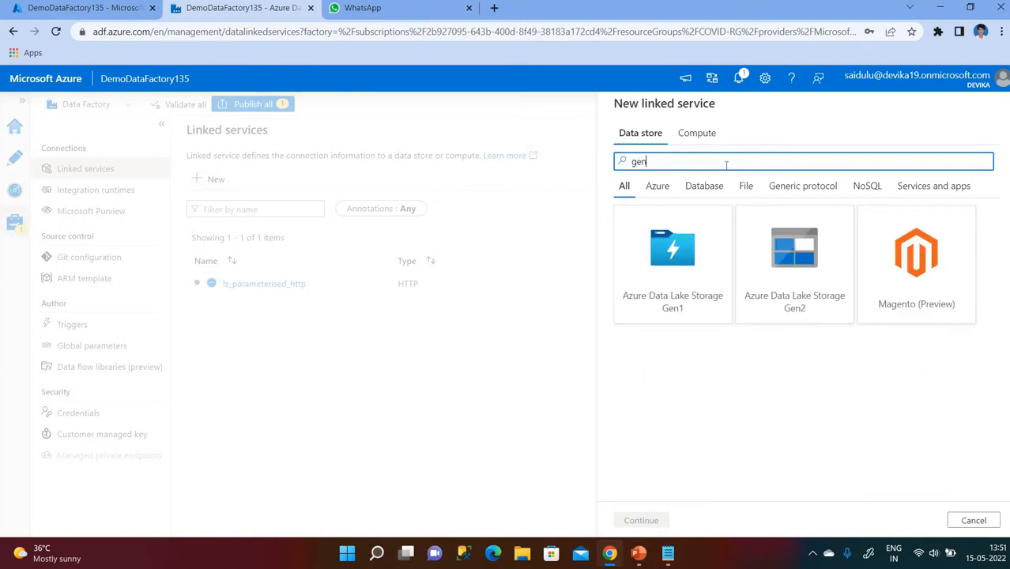
left_click(767, 241)
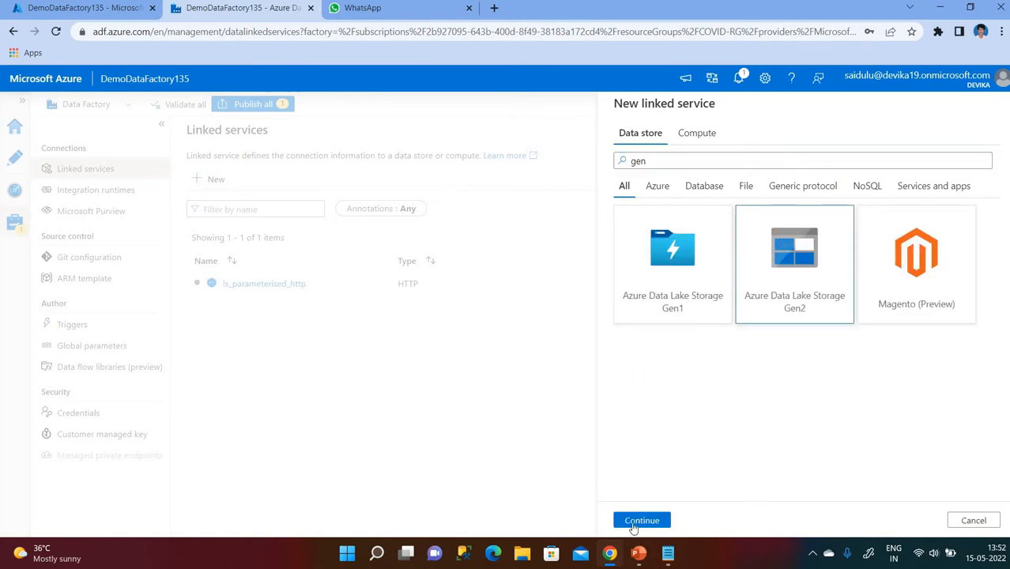
left_click(640, 520)
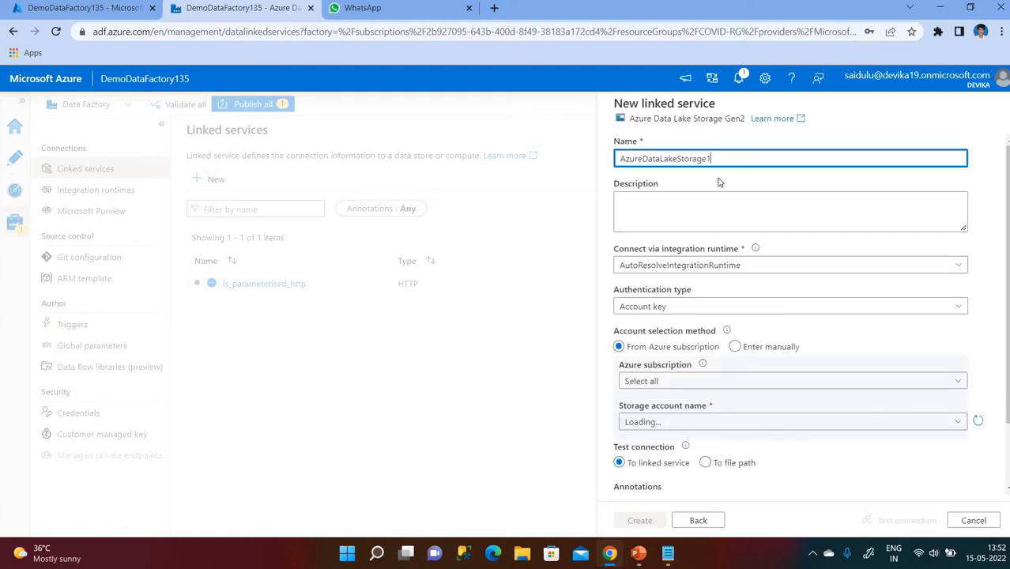
Name the new Azure Data Lake Storage Gen2 linked service ls_adls_gen2.
key("BackSpace")
key("BackSpace")
key("BackSpace")
key("BackSpace")
key("BackSpace")
key("BackSpace")
key("BackSpace")
key("BackSpace")
key("BackSpace")
key("BackSpace")
key("BackSpace")
key("BackSpace")
key("BackSpace")
key("BackSpace")
key("BackSpace")
key("BackSpace")
key("BackSpace")
key("BackSpace")
key("BackSpace")
key("BackSpace")
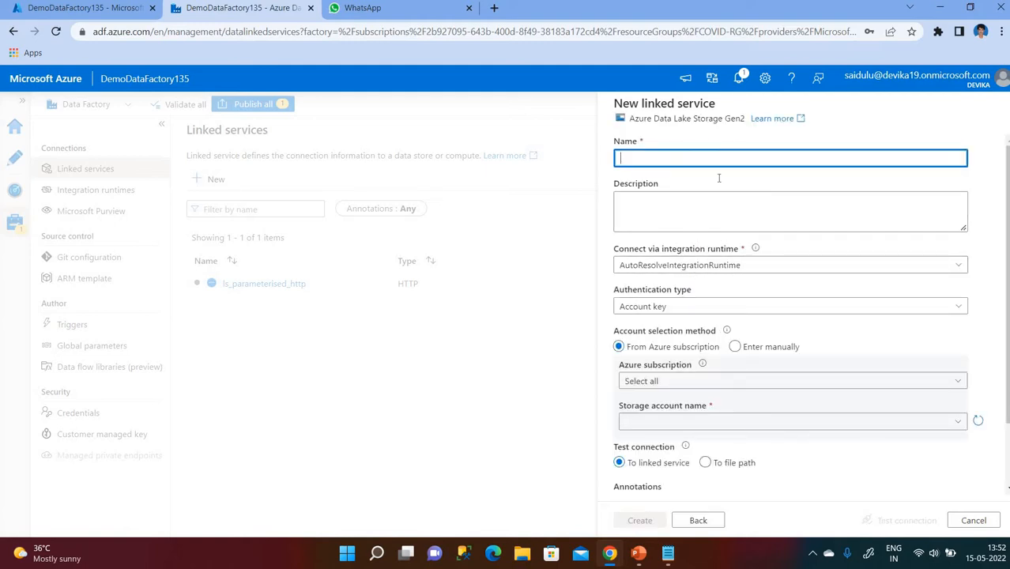
type("ls_gen")
key("BackSpace")
key("BackSpace")
type("adls_gen2")
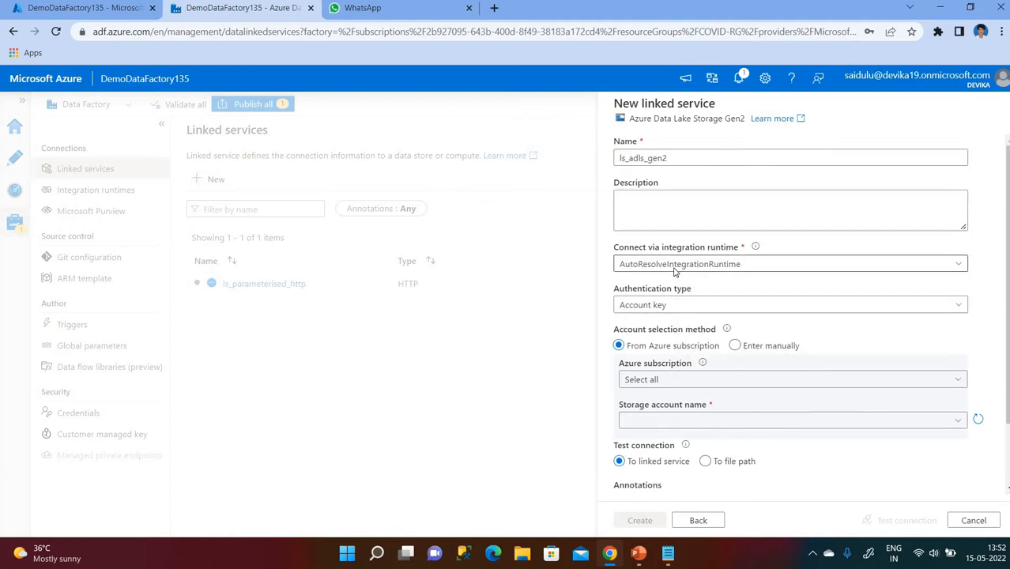
Point the linked service to storage account mydemodatalakegen2storag in the Free Trial subscription, and create it after testing the connection.
scroll(677, 264, "down", 1)
left_click(655, 314)
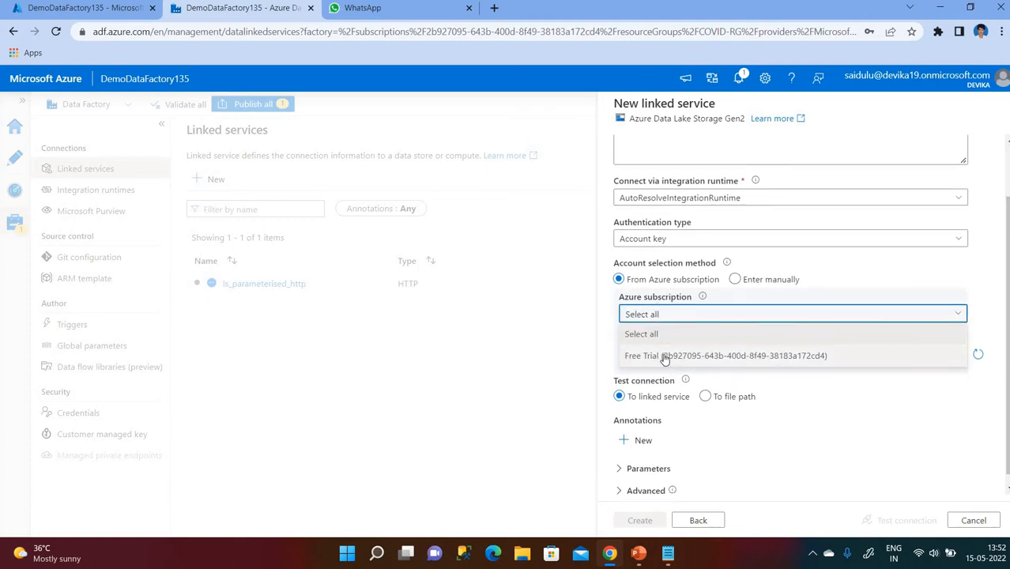
left_click(648, 359)
left_click(670, 357)
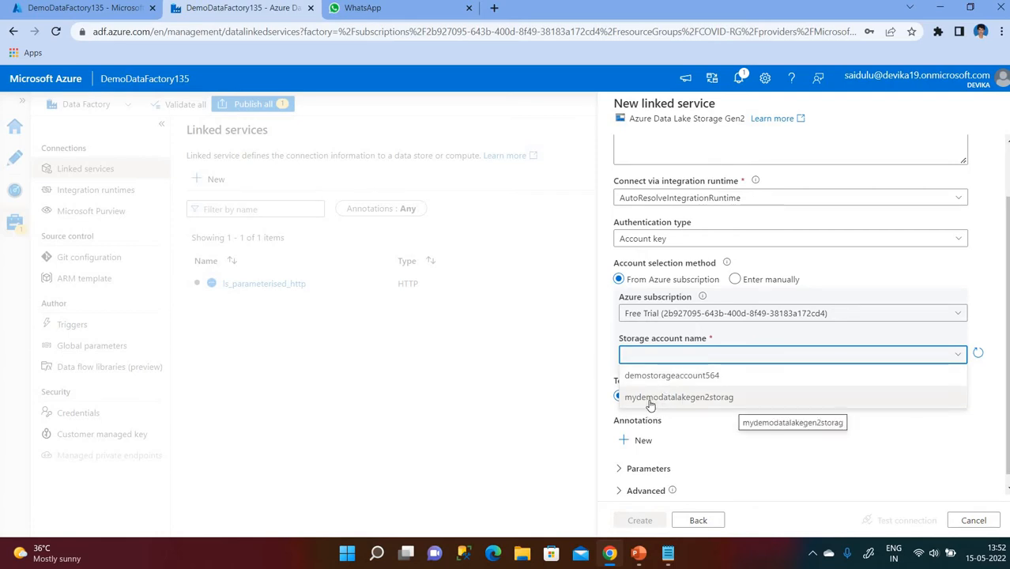
left_click(701, 400)
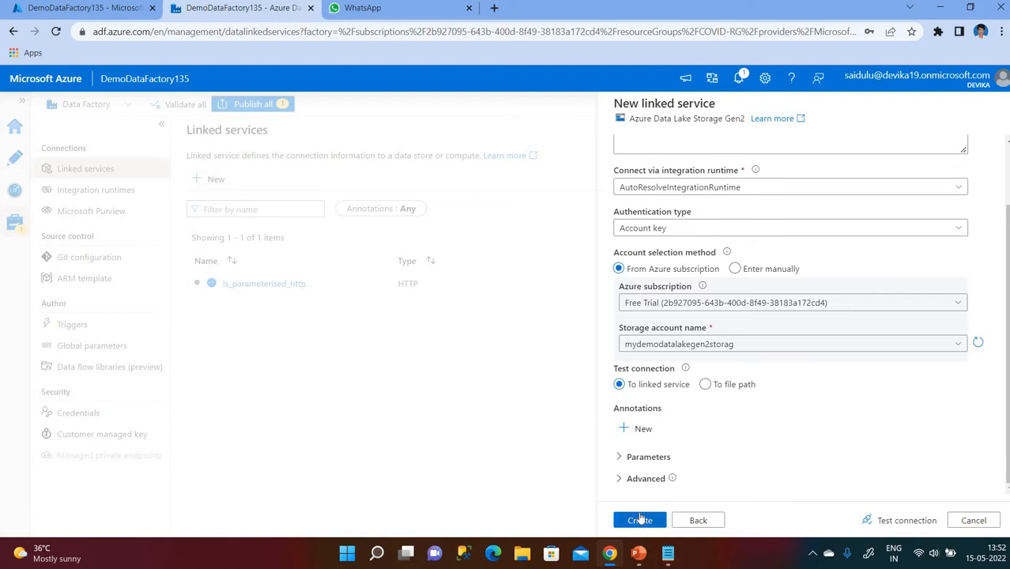
left_click(889, 525)
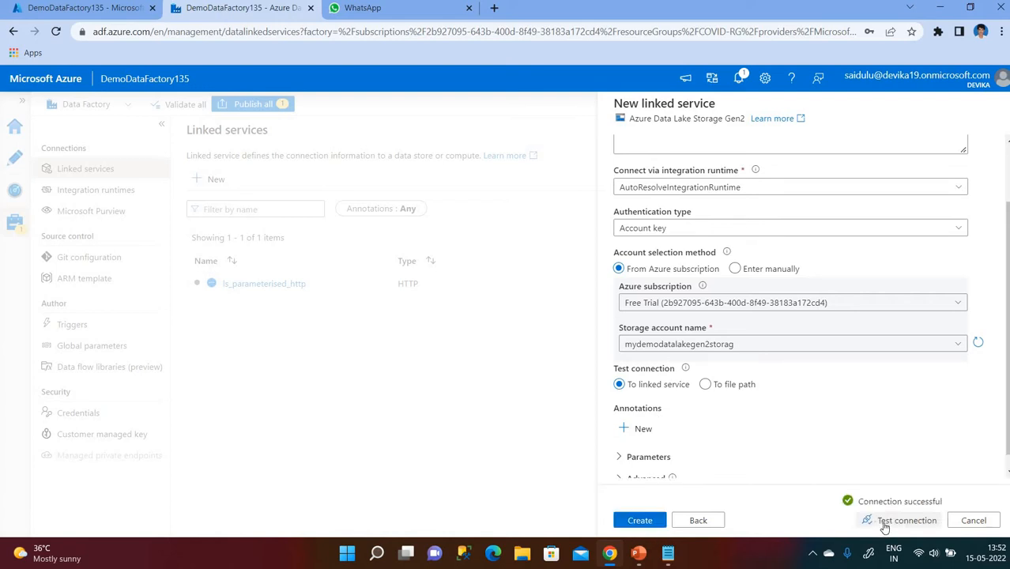
left_click(648, 521)
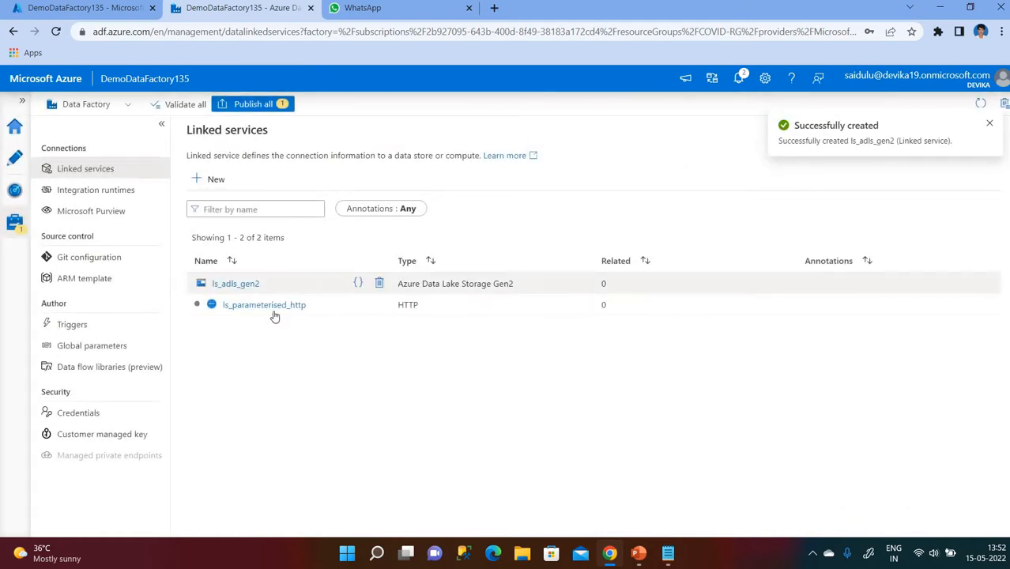
Start a new dataset in the factory's authoring area with the HTTP data store and the DelimitedText format.
left_click(13, 160)
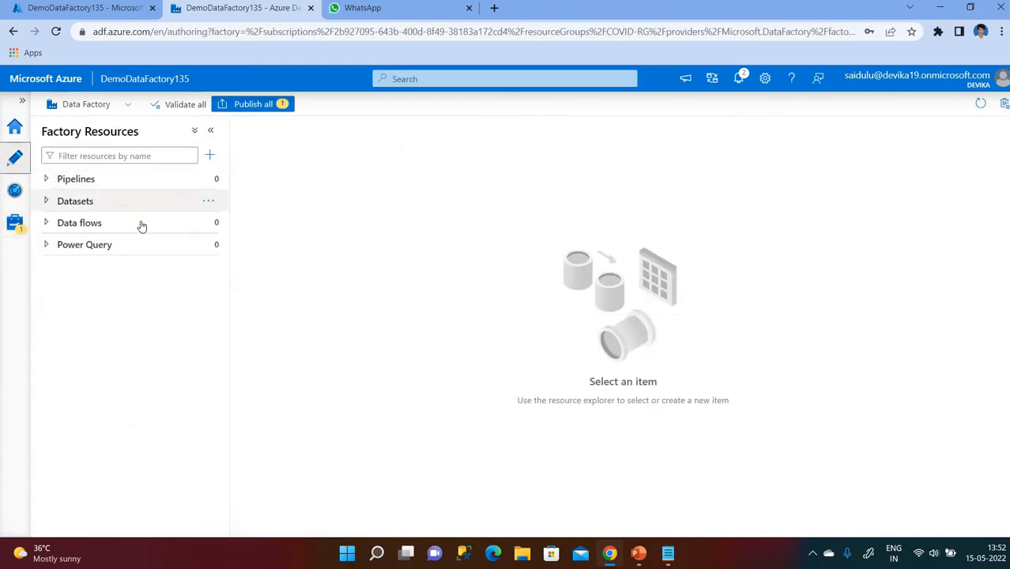
left_click(207, 204)
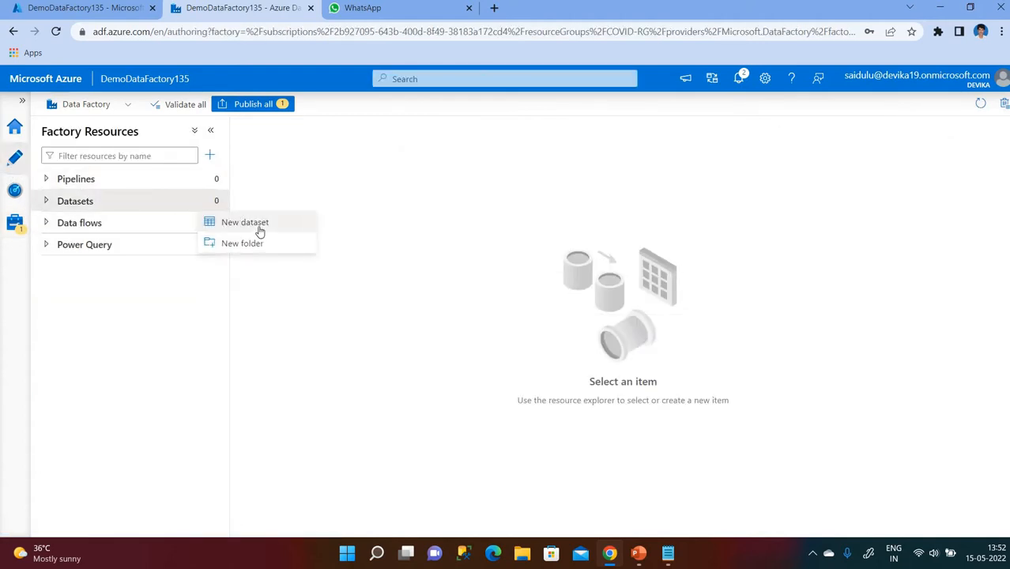
left_click(259, 229)
left_click(693, 181)
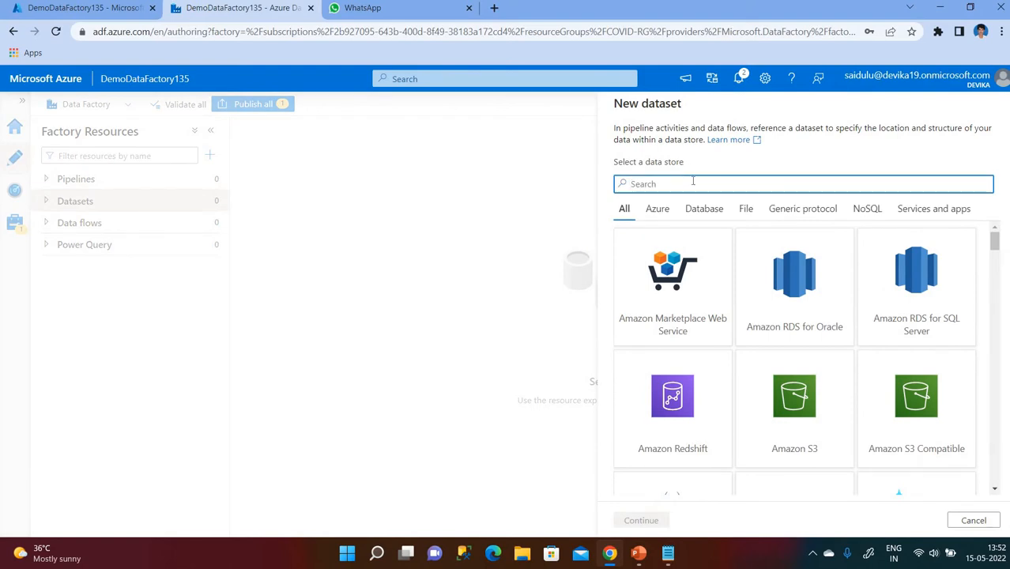
type("htt")
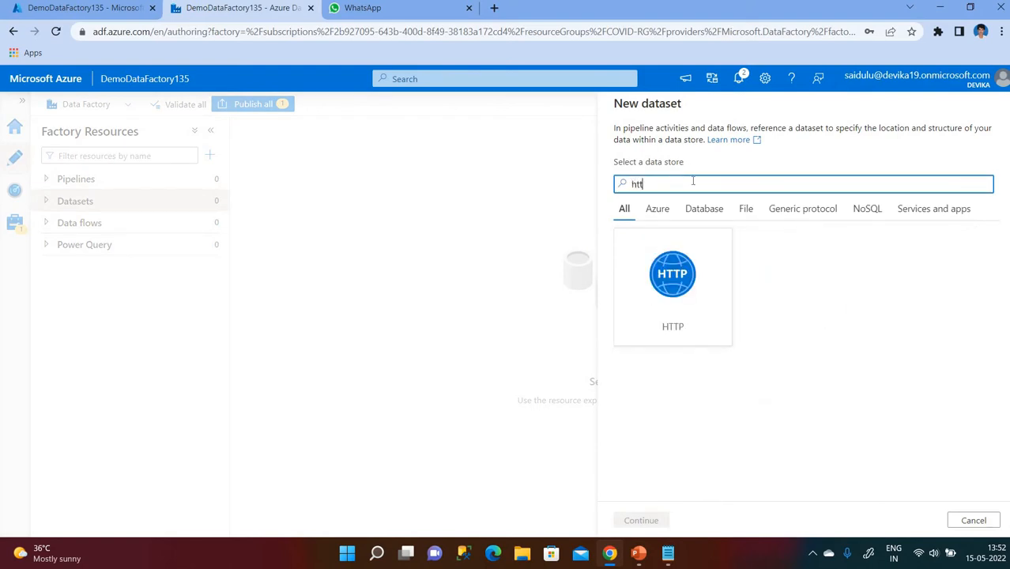
left_click(676, 296)
left_click(638, 522)
left_click(918, 230)
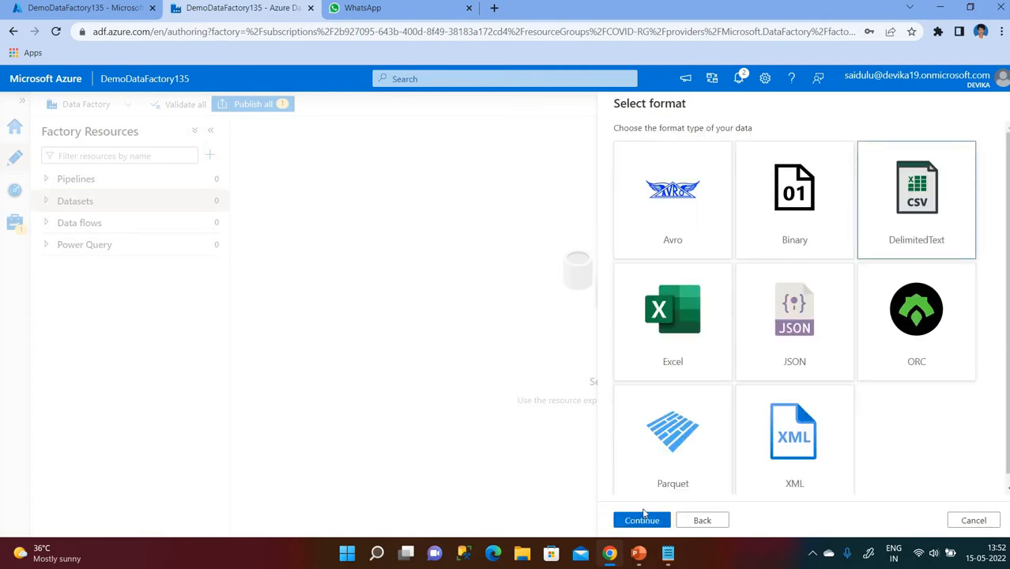
left_click(641, 520)
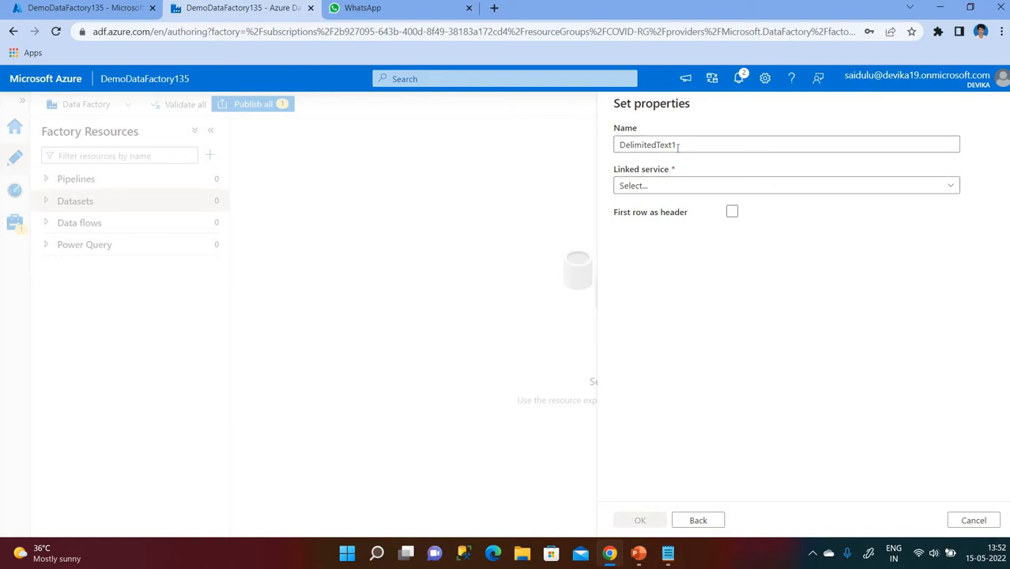
Name the new HTTP delimited-text dataset ds_http_sink.
left_click(706, 148)
key("BackSpace")
key("BackSpace")
key("BackSpace")
key("BackSpace")
key("BackSpace")
key("BackSpace")
key("BackSpace")
key("BackSpace")
key("BackSpace")
key("BackSpace")
key("BackSpace")
key("BackSpace")
key("BackSpace")
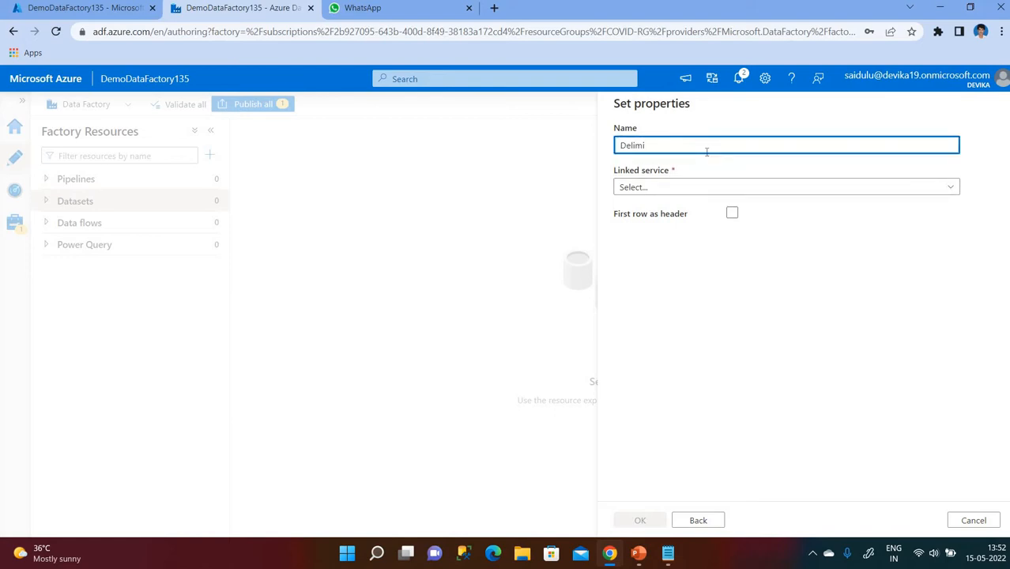
type("ds_")
type("http")
type("s")
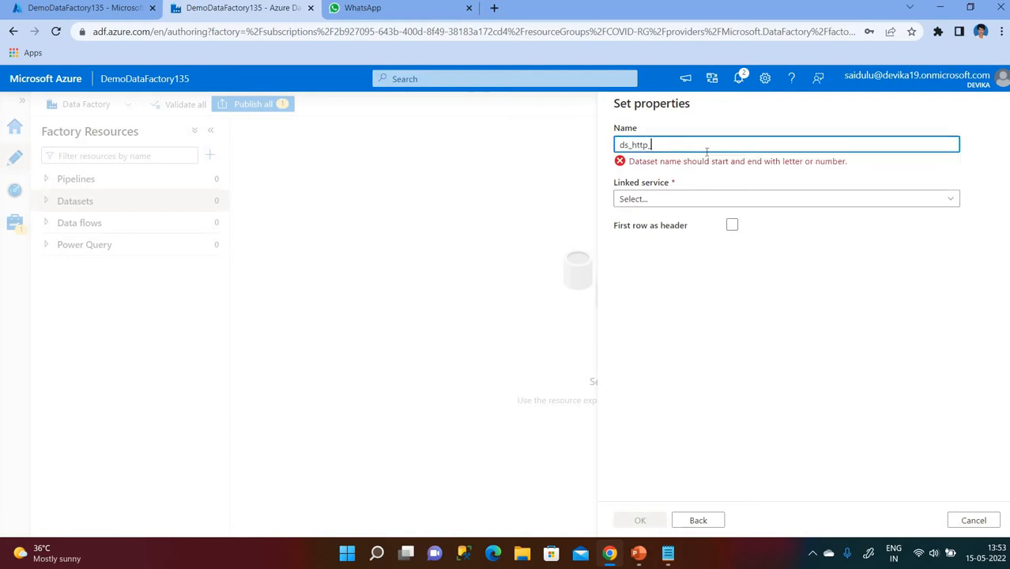
type("ink")
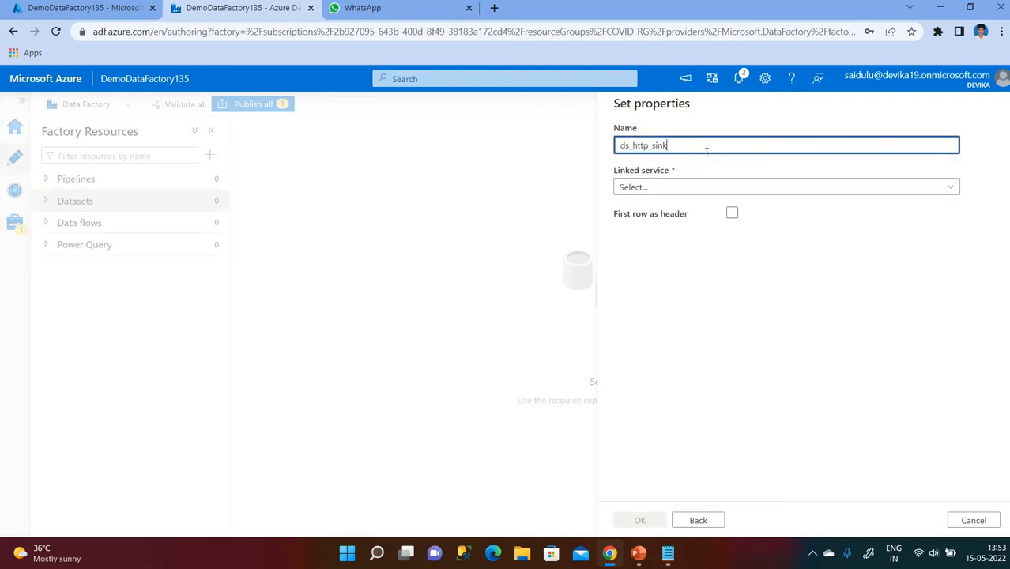
Assign the linked service ls_parameterised_http, treat the first row as header, and create the HTTP dataset.
left_click(661, 190)
left_click(665, 279)
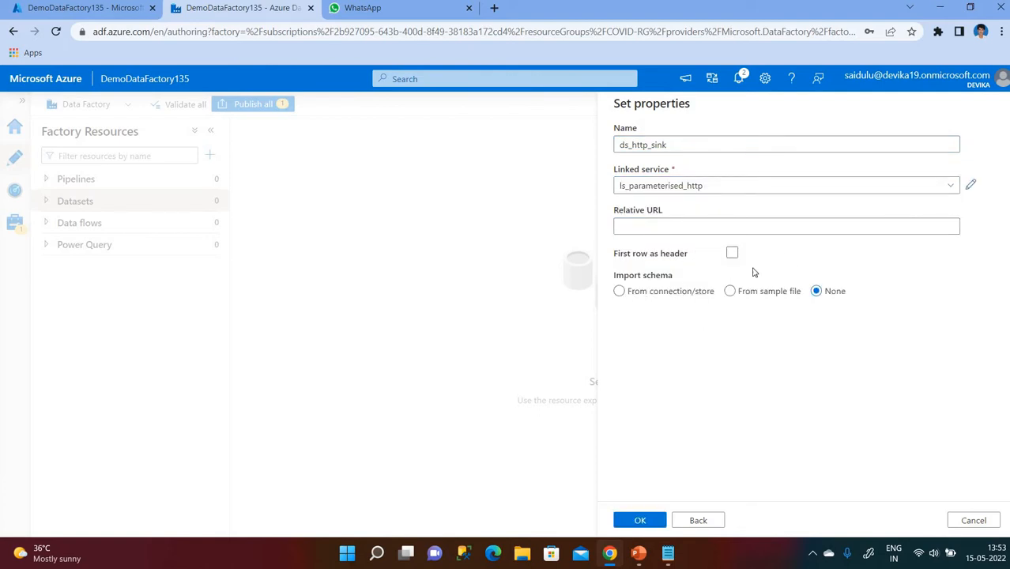
left_click(732, 253)
left_click(641, 520)
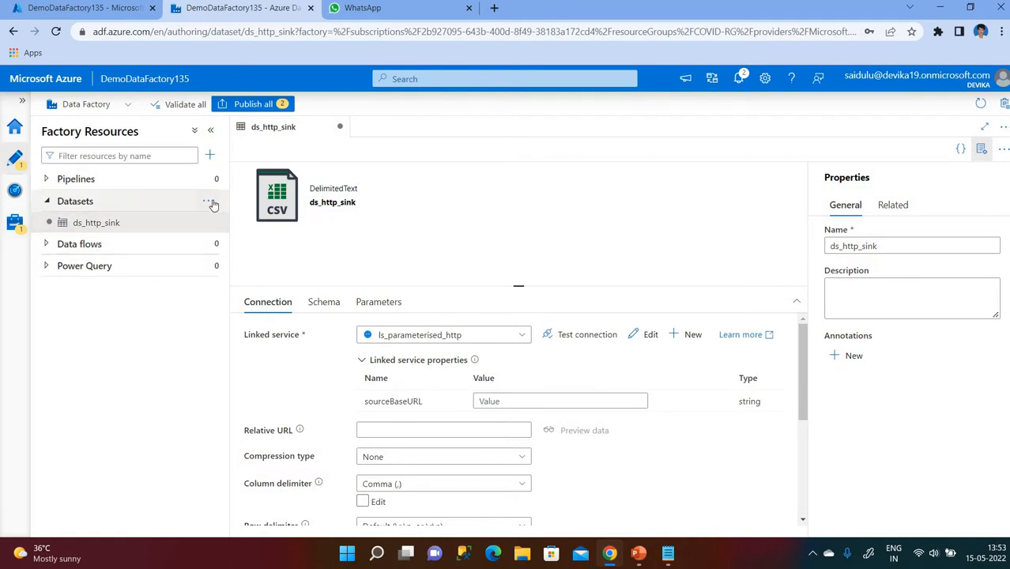
Start a second dataset with the Azure Data Lake Storage Gen2 data store and the DelimitedText format.
left_click(217, 203)
left_click(241, 223)
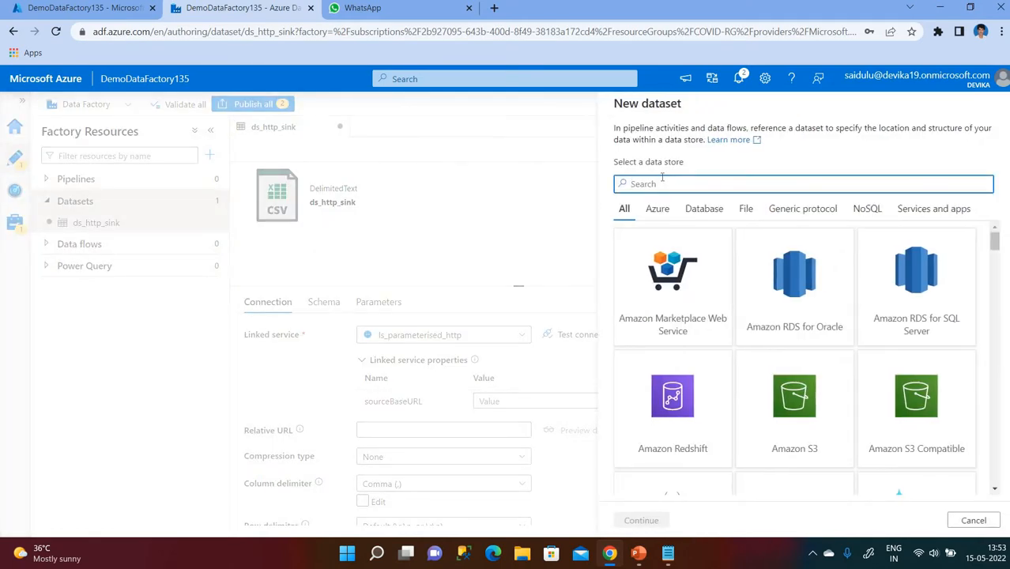
type("gen")
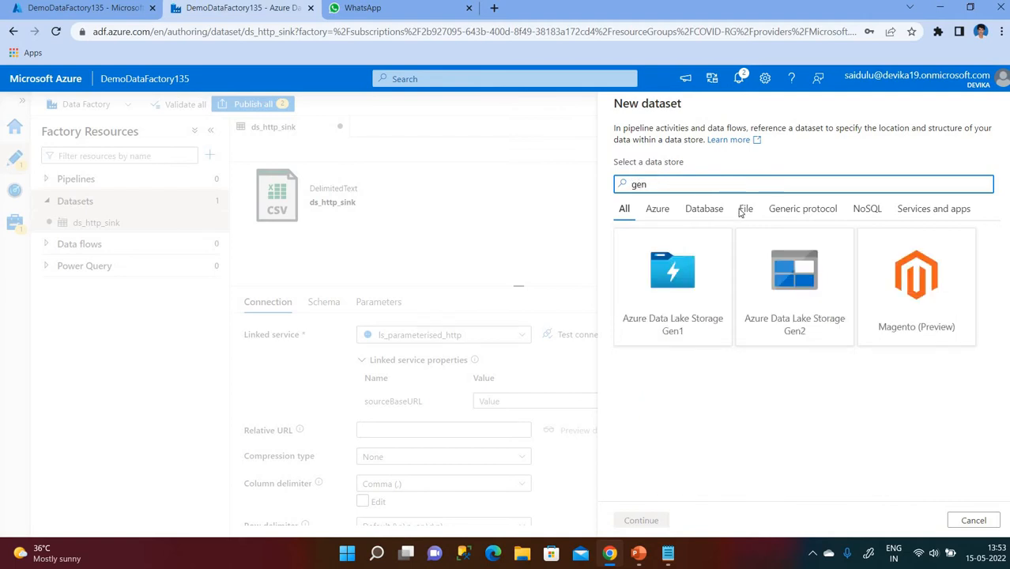
left_click(794, 277)
left_click(639, 520)
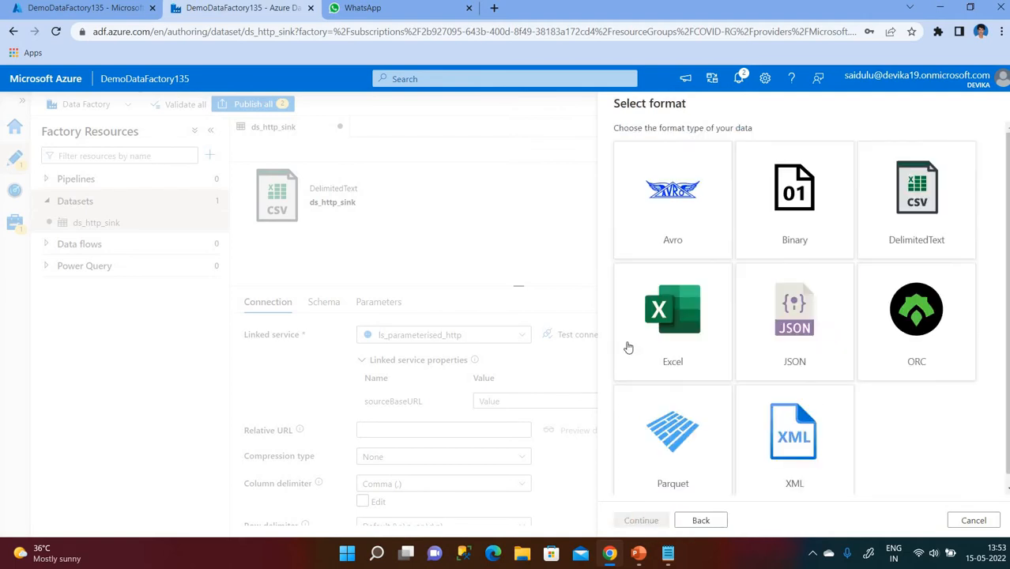
left_click(893, 219)
left_click(642, 522)
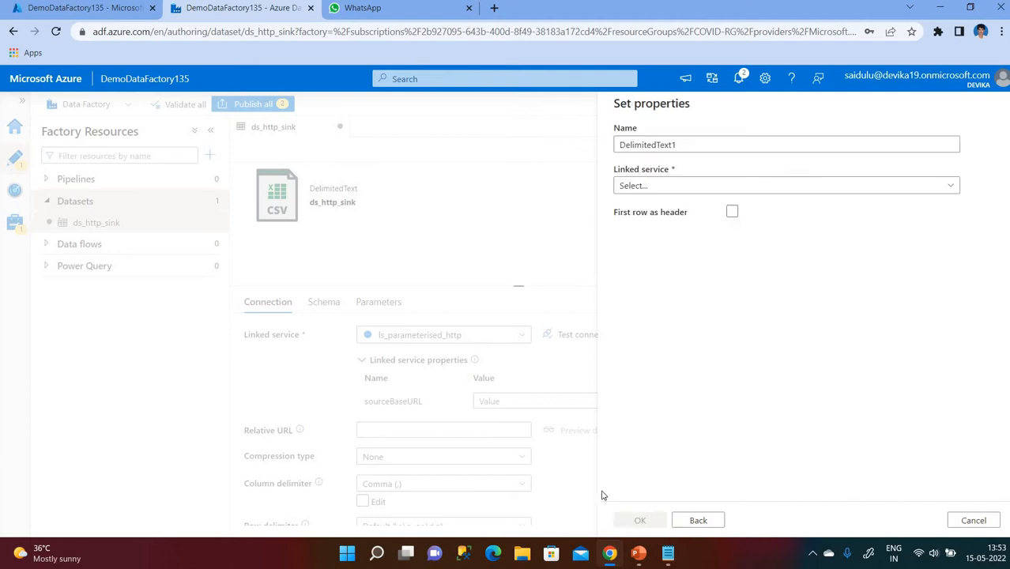
Name the new Data Lake Storage Gen2 dataset ds_sink.
left_click(699, 145)
key("BackSpace")
key("BackSpace")
key("BackSpace")
key("BackSpace")
key("BackSpace")
key("BackSpace")
key("BackSpace")
key("BackSpace")
key("BackSpace")
key("BackSpace")
key("BackSpace")
key("BackSpace")
key("BackSpace")
type("ds_sin")
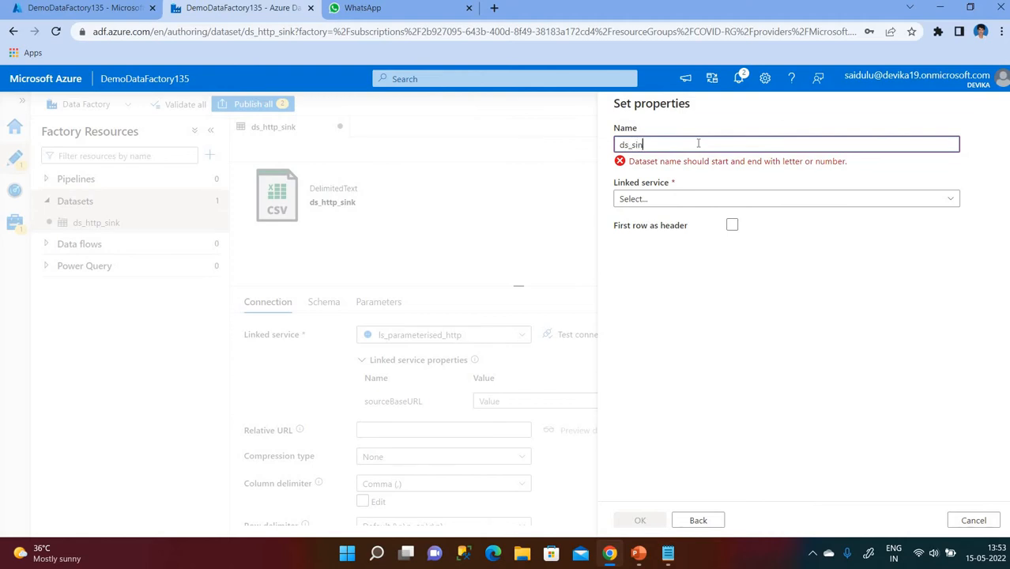
type("k")
Assign the linked service ls_adls_gen2 to ds_sink and treat the first row as header.
left_click(656, 188)
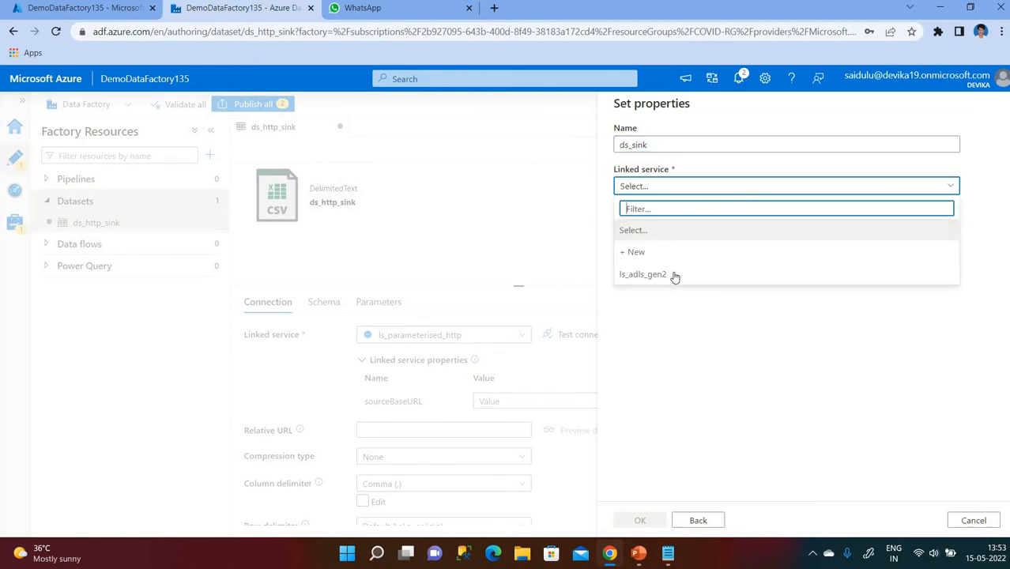
left_click(674, 275)
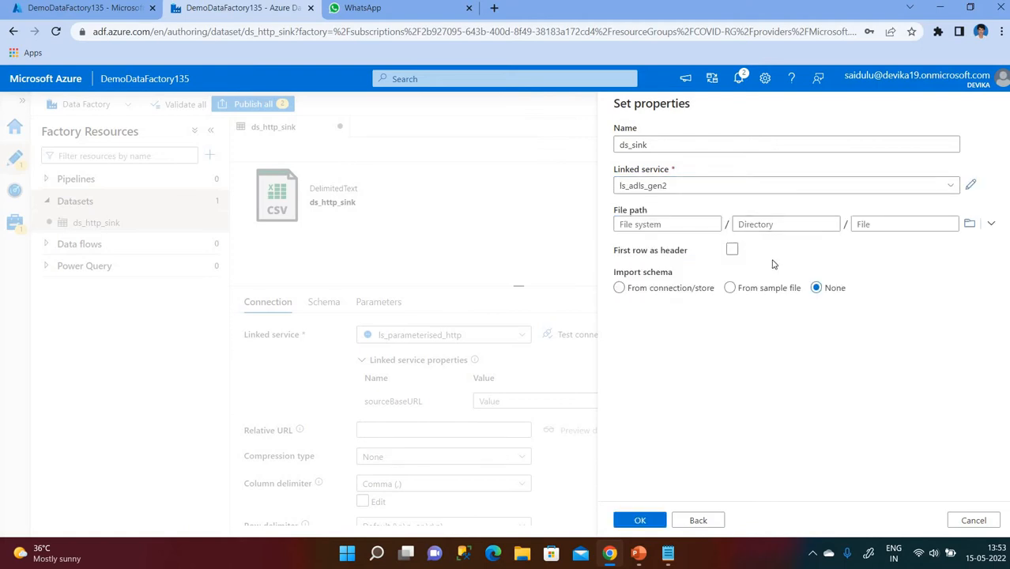
left_click(732, 251)
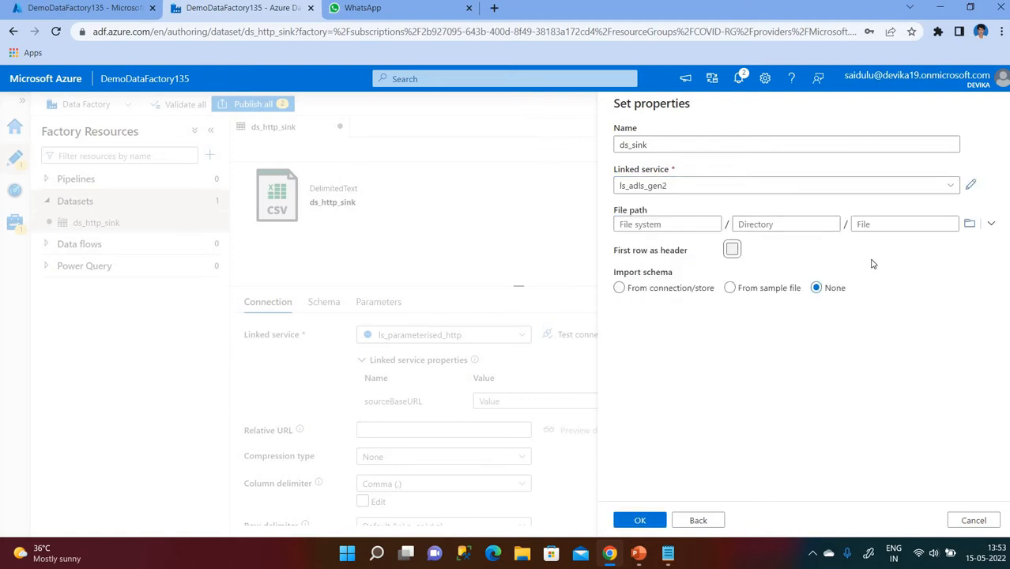
Choose the output file system as the file path of ds_sink and create the dataset.
left_click(971, 227)
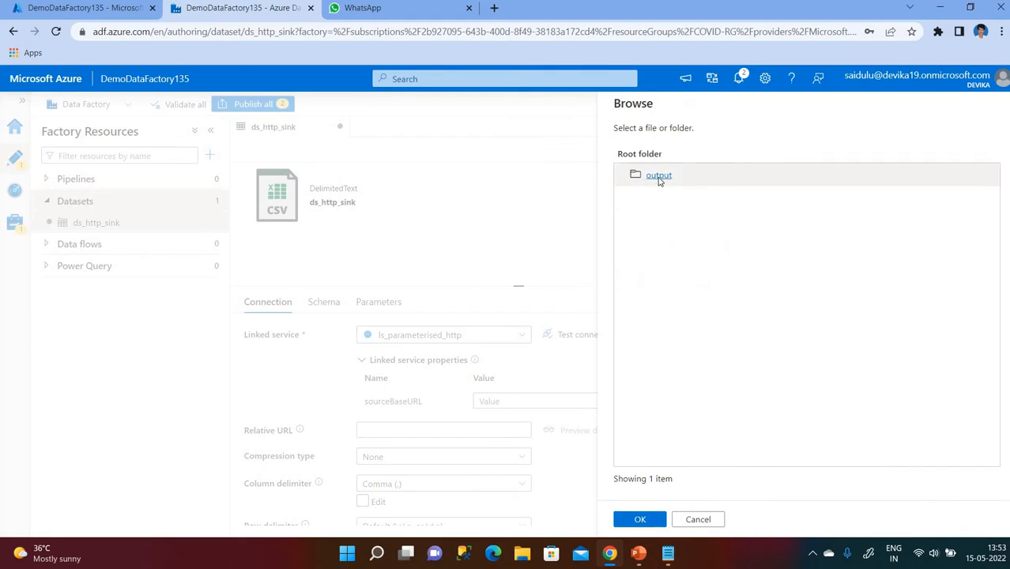
left_click(658, 176)
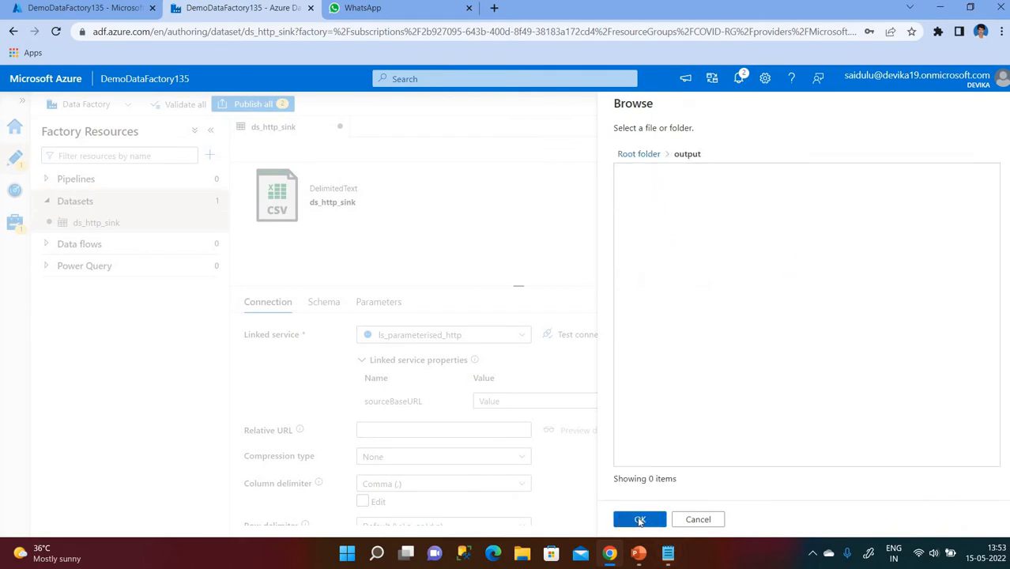
left_click(640, 519)
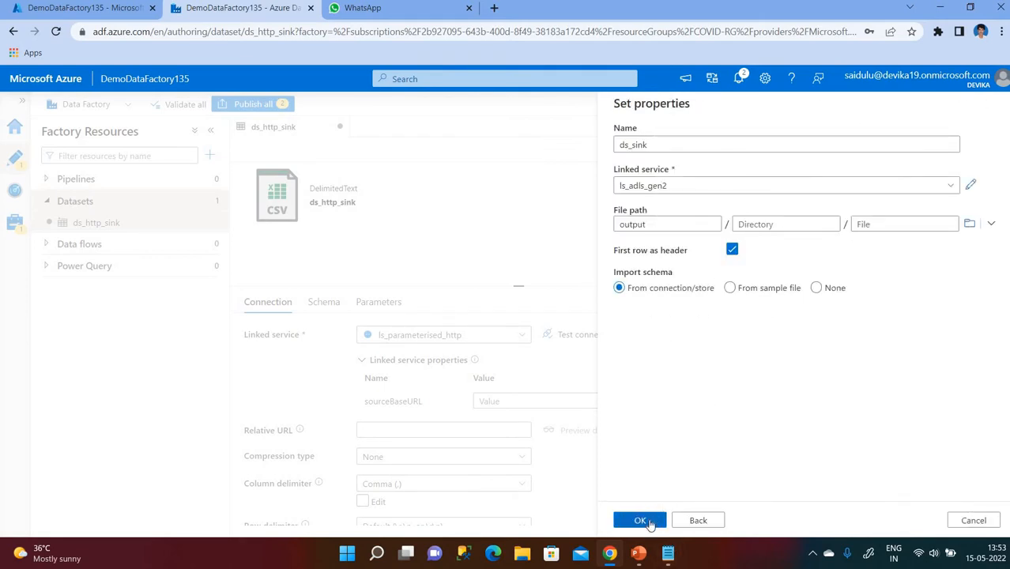
left_click(640, 520)
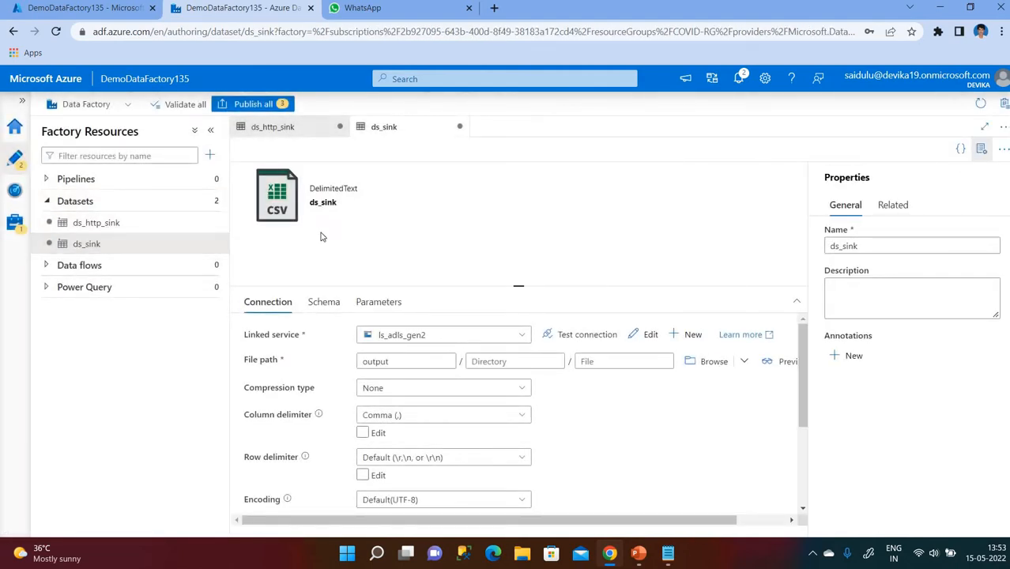
Add two new string parameters to the ds_http_sink dataset.
left_click(115, 225)
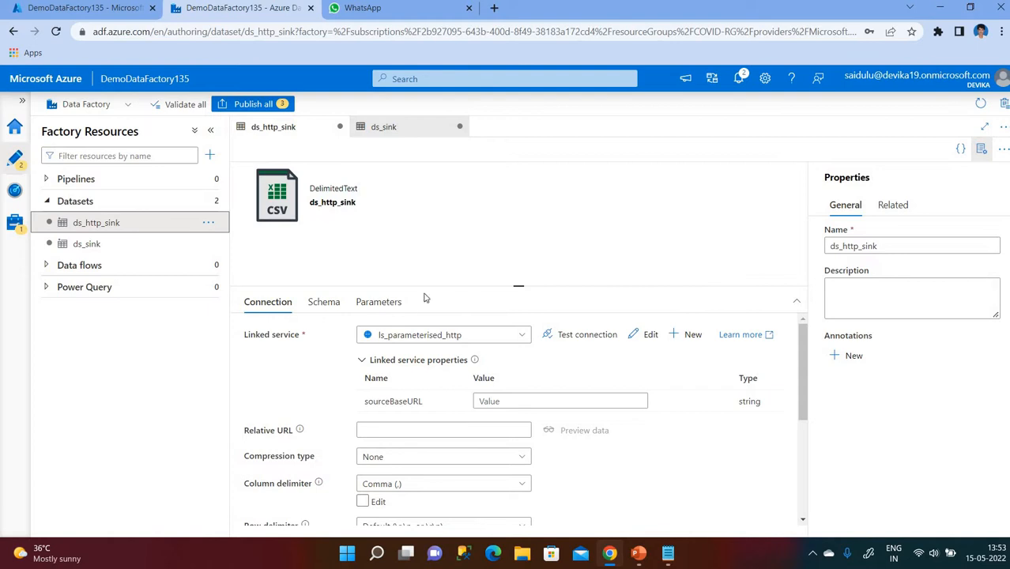
left_click(370, 304)
left_click(255, 338)
left_click(255, 338)
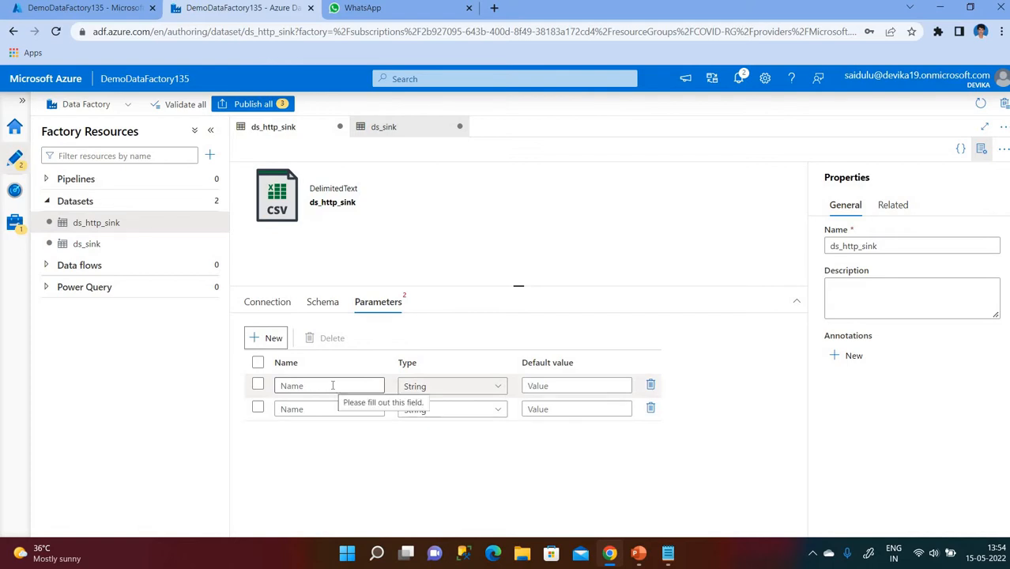
Copy sourceBaseURL from the ECDC_urls notes in Notepad and use it as the name of the dataset's first parameter.
key("alt+Tab")
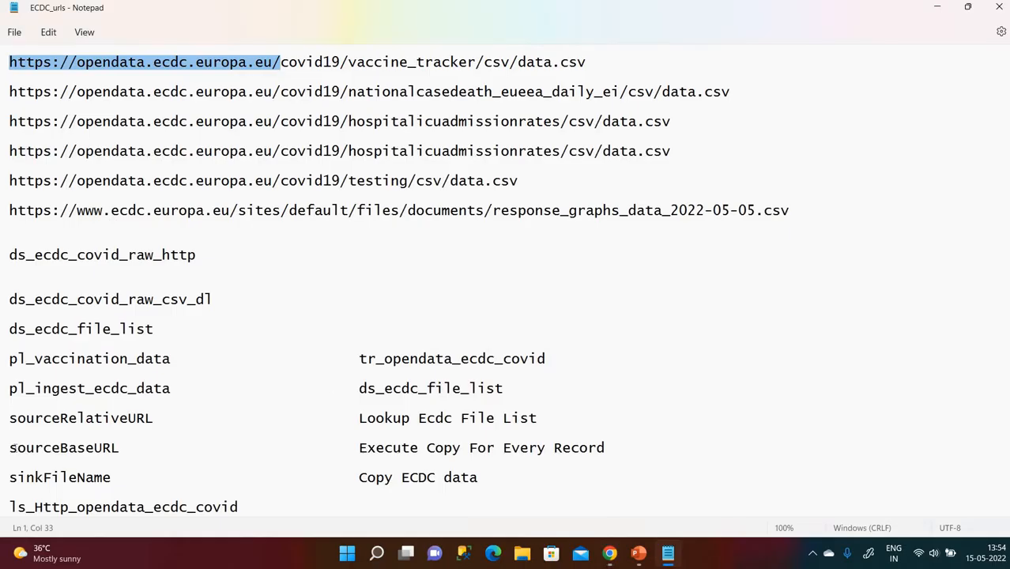
left_click(14, 447)
left_click(125, 445, "shift")
key("ctrl+c")
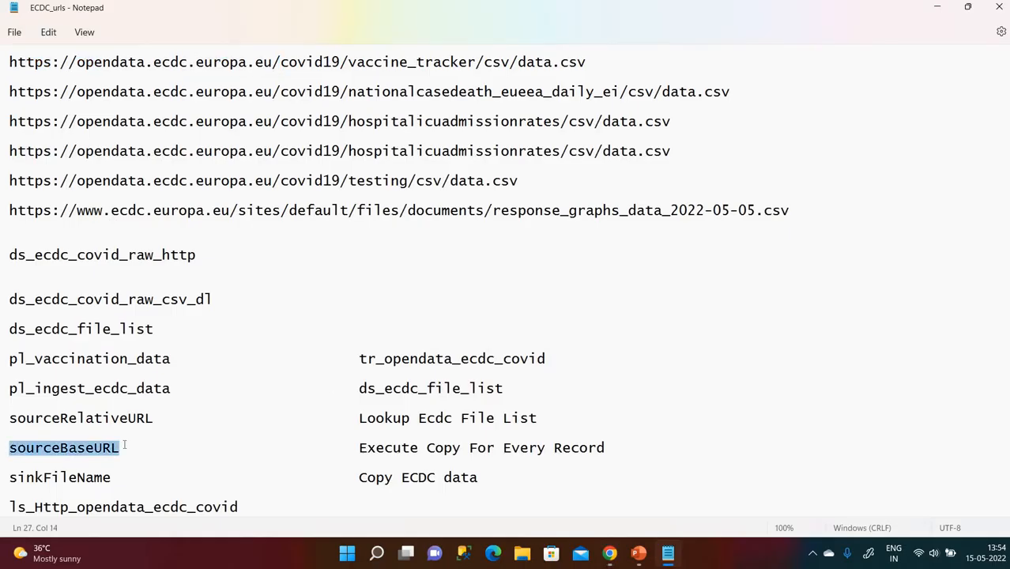
key("alt+Tab")
left_click(301, 387)
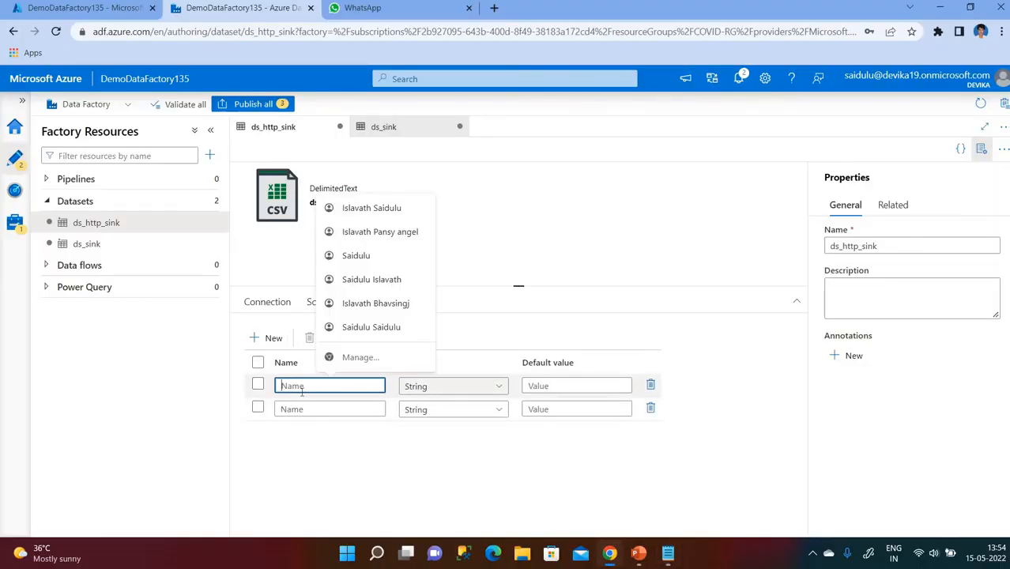
key("ctrl+v")
Copy sourceRelativeURL from the ECDC_urls notes in Notepad and use it as the name of the second parameter.
left_click(311, 410)
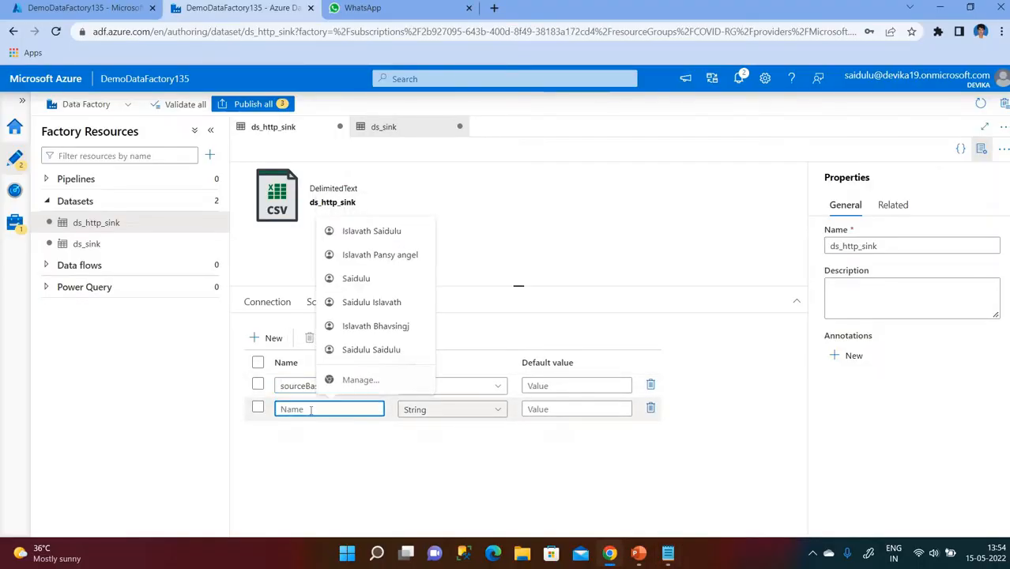
key("alt+Tab")
left_click(11, 418)
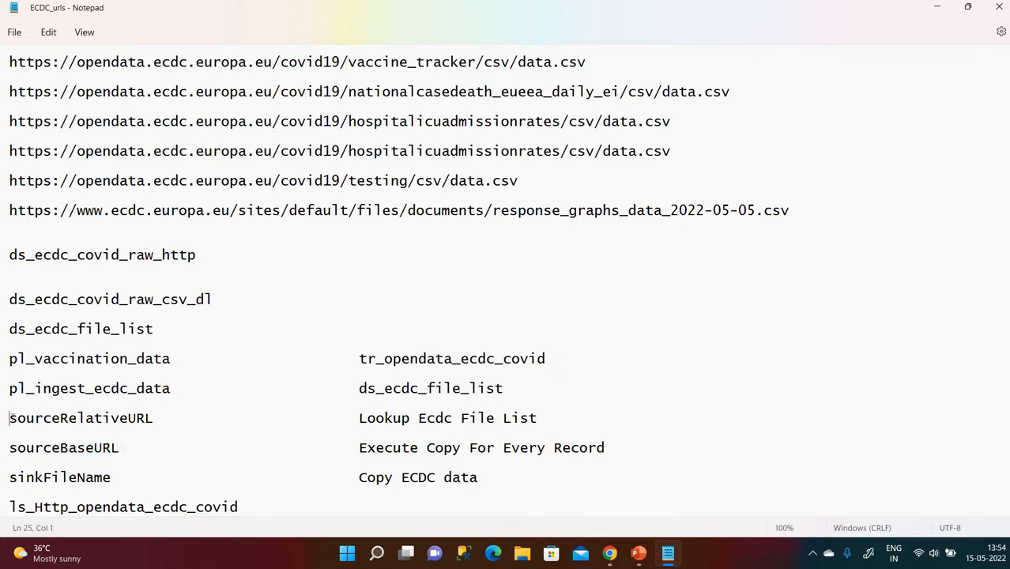
left_click(151, 423, "shift")
key("ctrl+c")
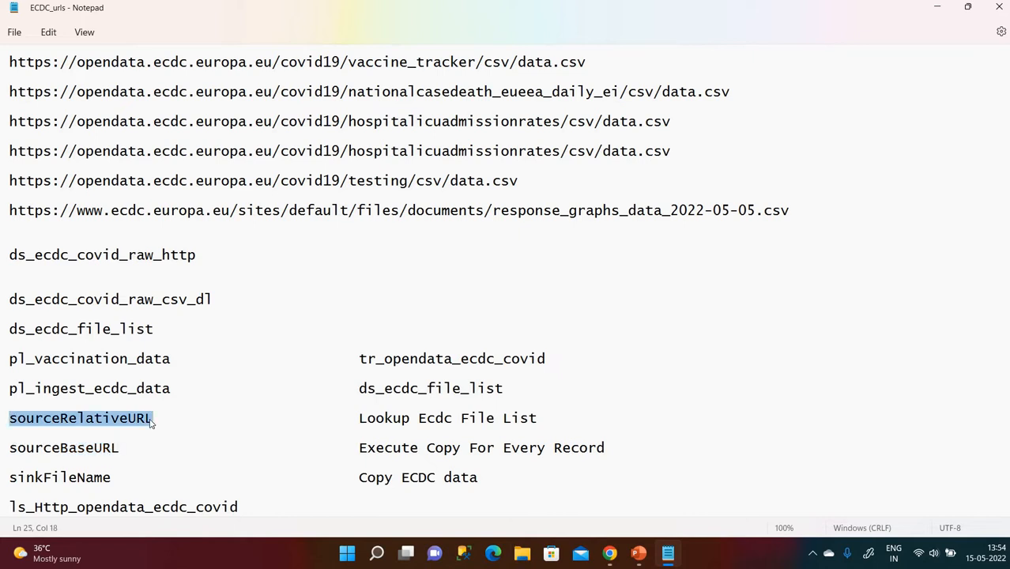
key("alt+Tab")
left_click(350, 410)
key("ctrl+v")
left_click(269, 304)
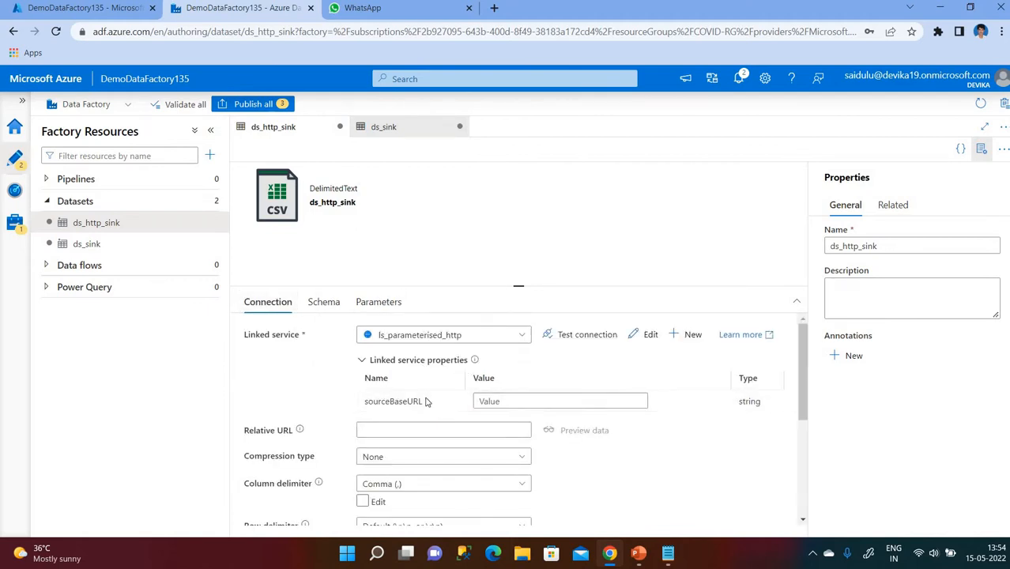
left_click(504, 401)
left_click(529, 416)
left_click(661, 397)
left_click(640, 519)
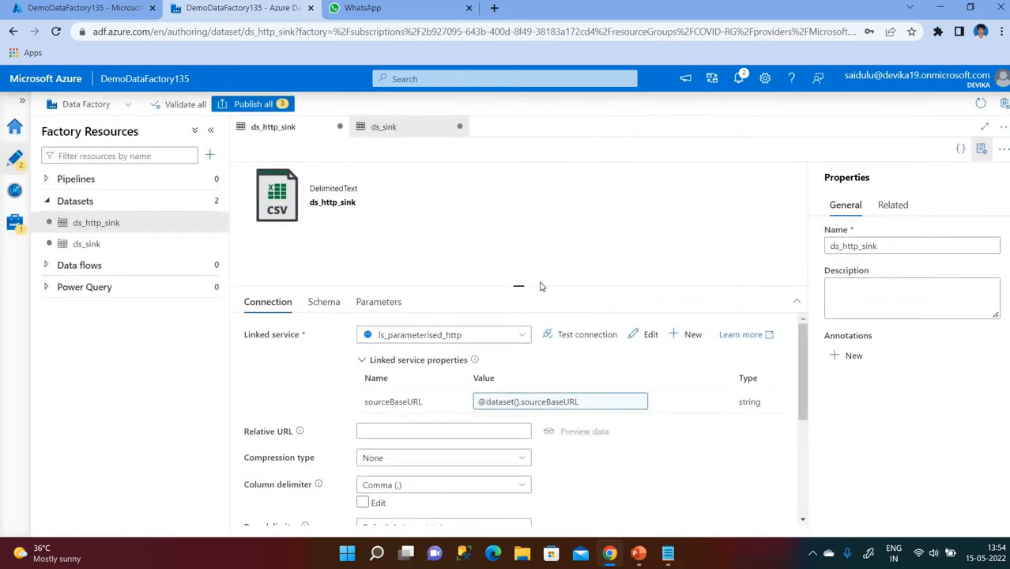
left_click(401, 432)
left_click(419, 448)
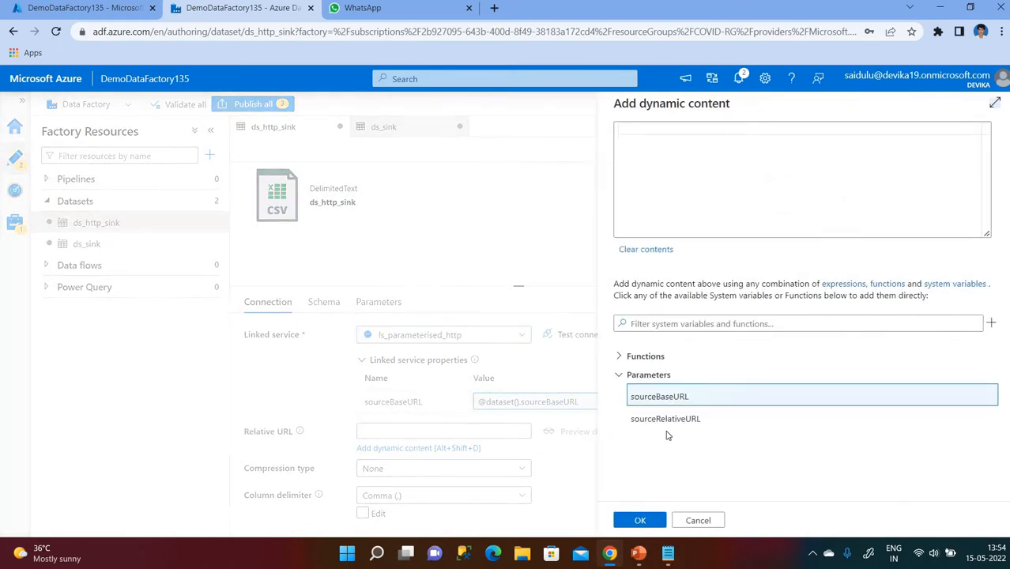
left_click(661, 419)
left_click(641, 520)
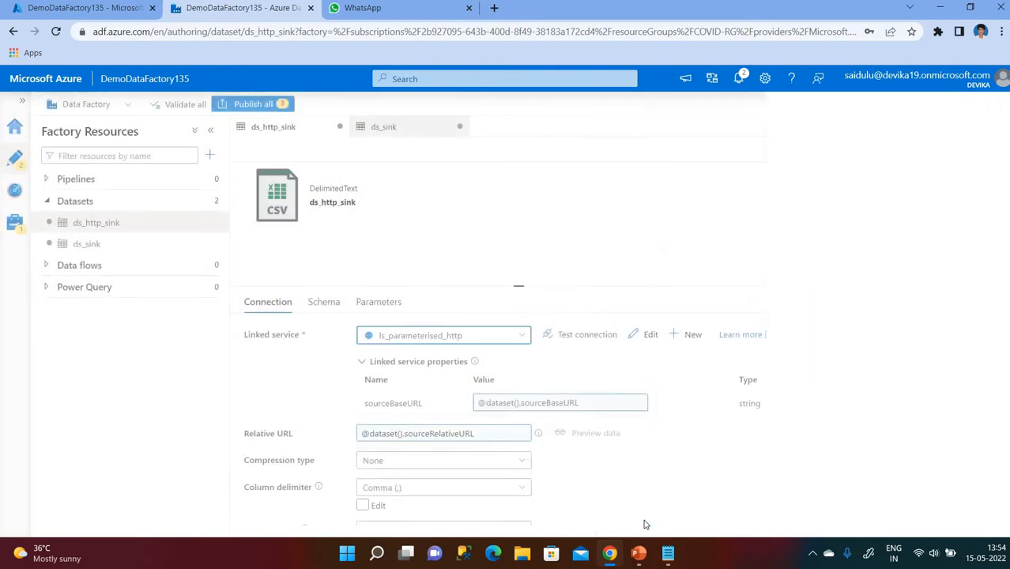
left_click(575, 336)
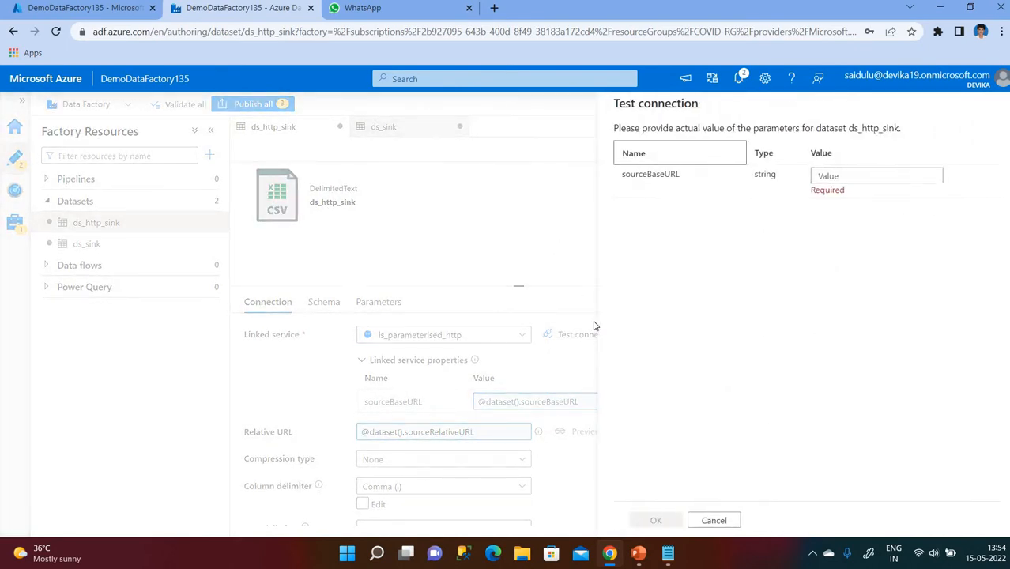
left_click(724, 524)
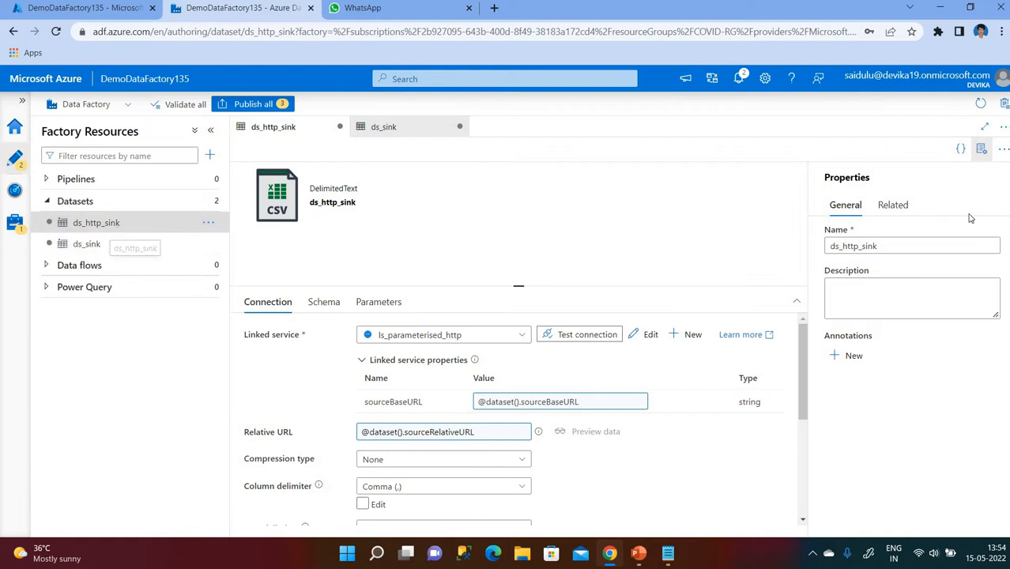
Rename the ds_http_sink dataset as ds_http_source.
left_click(895, 246)
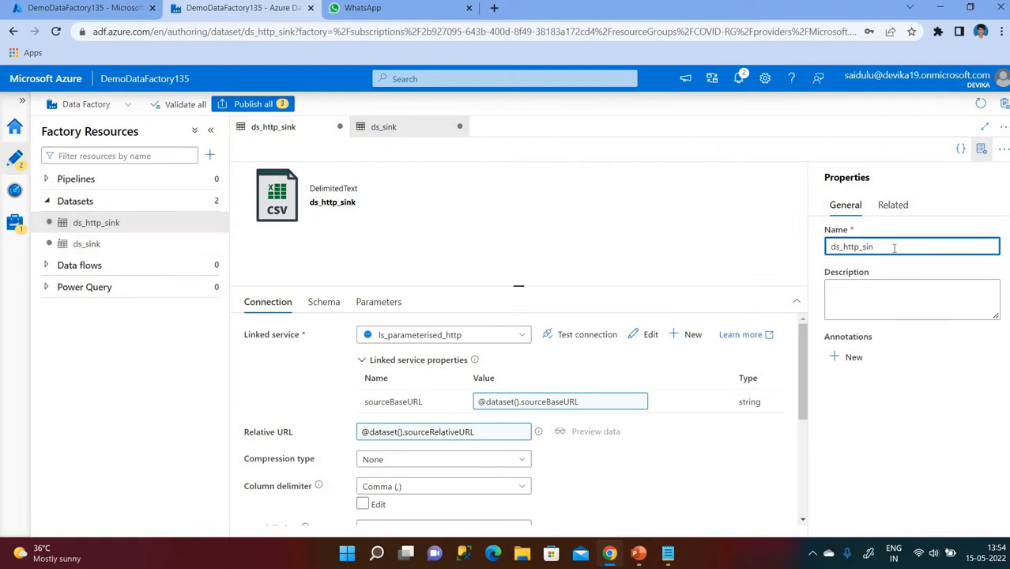
key("BackSpace")
type("ource")
Browse to the output folder for ds_sink and set the directory of its file path to data.
left_click(85, 245)
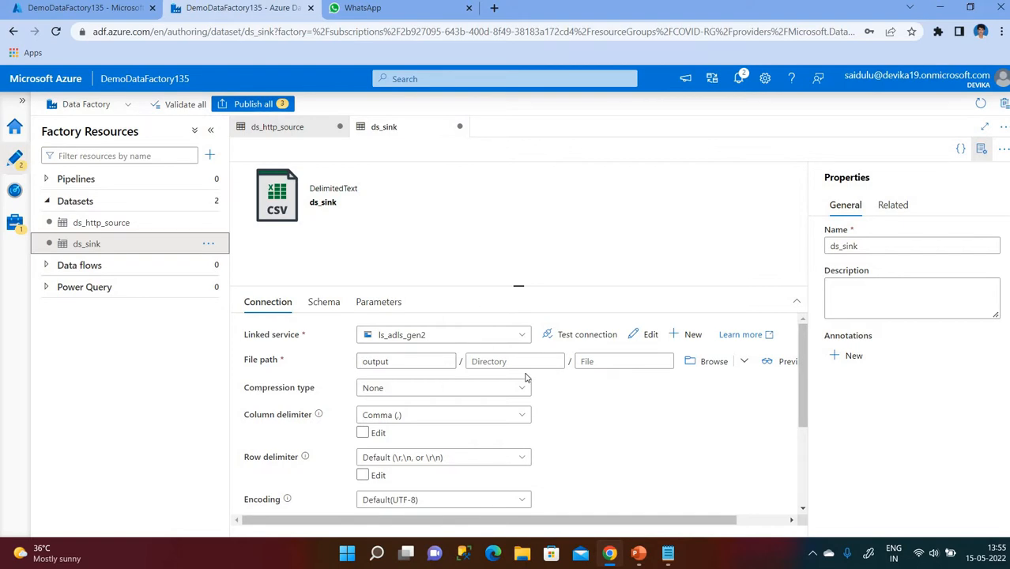
left_click(725, 363)
double_click(656, 175)
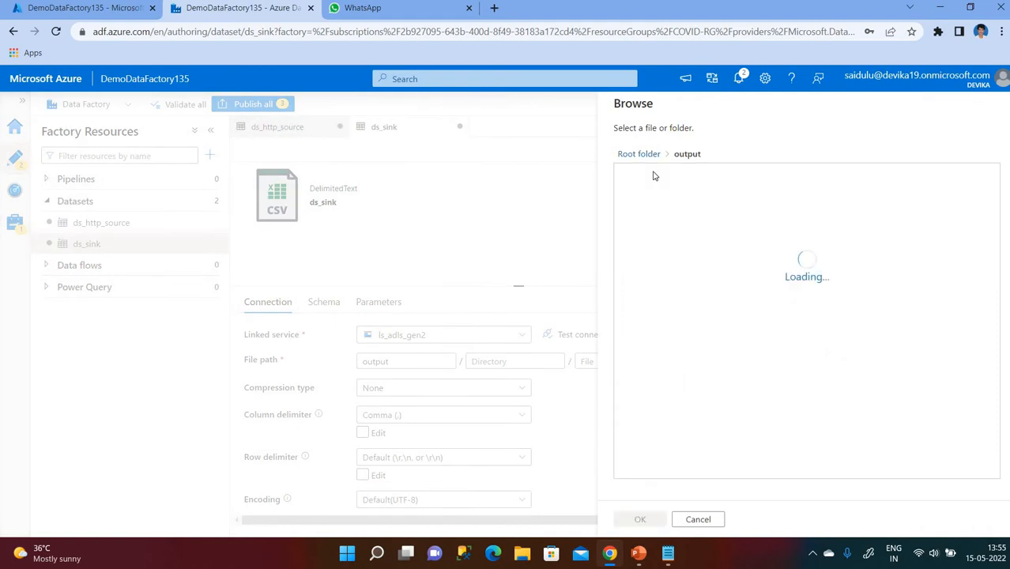
left_click(641, 520)
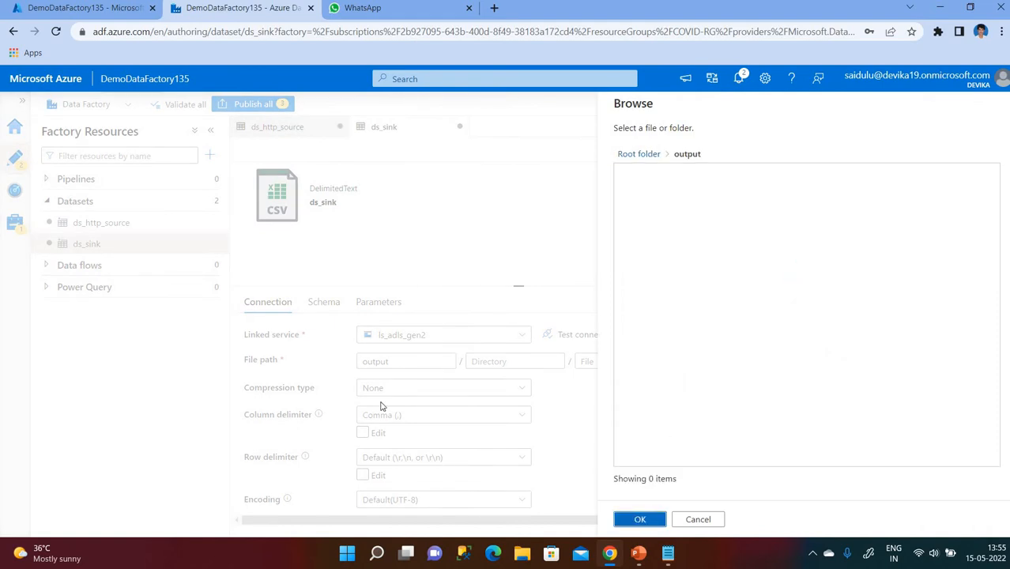
left_click(531, 366)
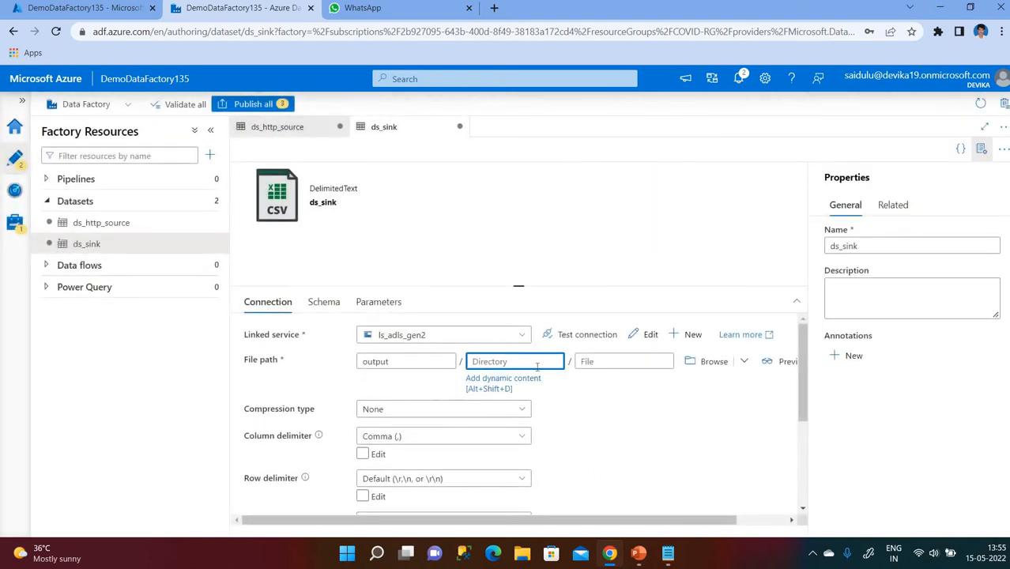
type("da")
left_click(605, 364)
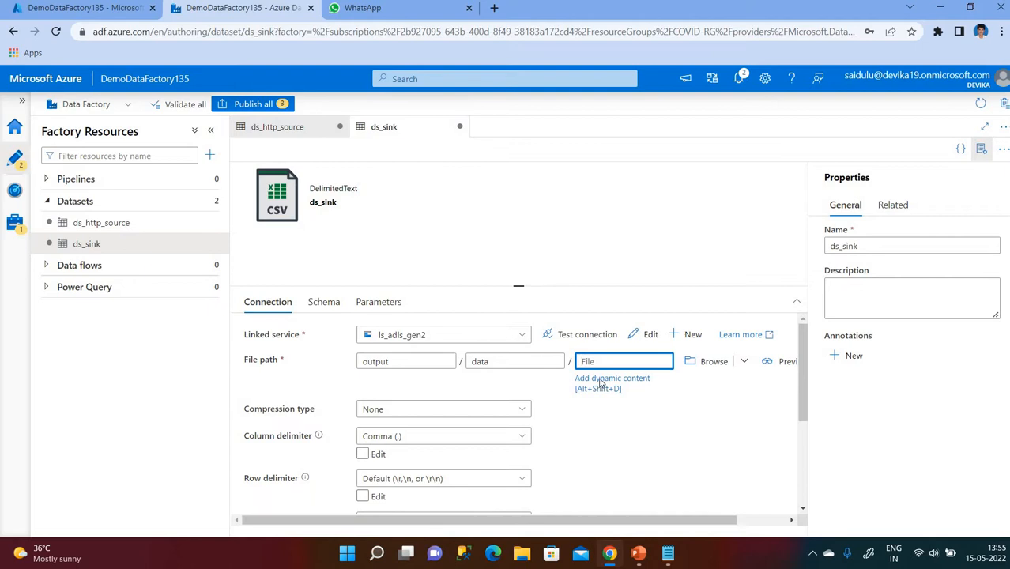
left_click(601, 381)
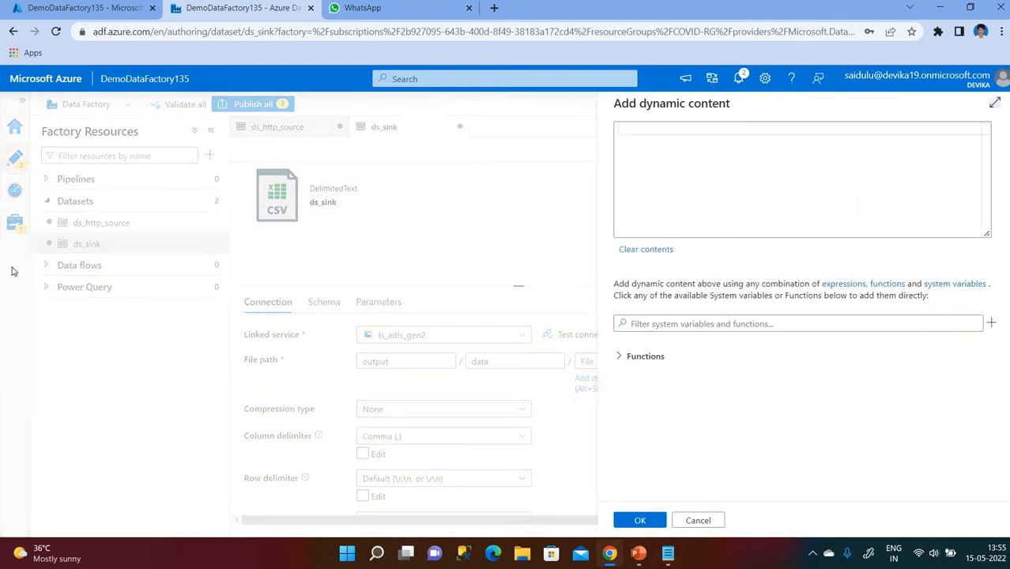
left_click(697, 522)
Add a string parameter named fileName to the ds_sink dataset.
left_click(378, 303)
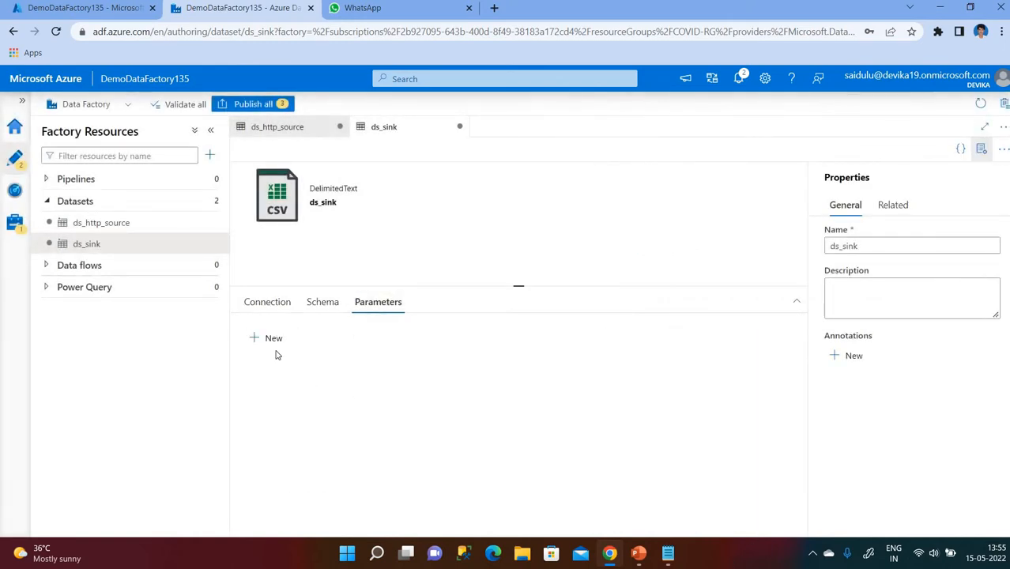
left_click(269, 337)
left_click(346, 386)
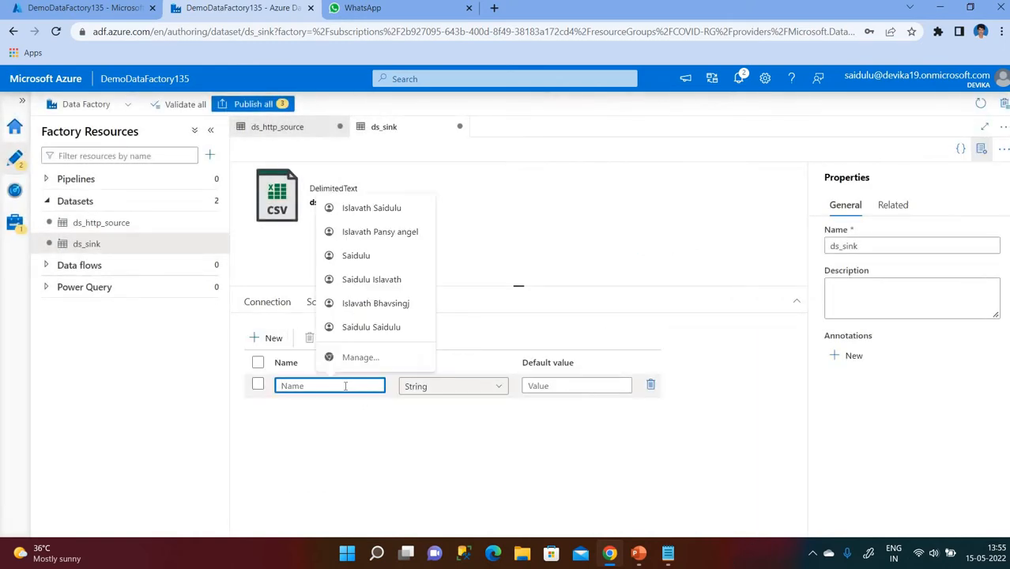
type("fil")
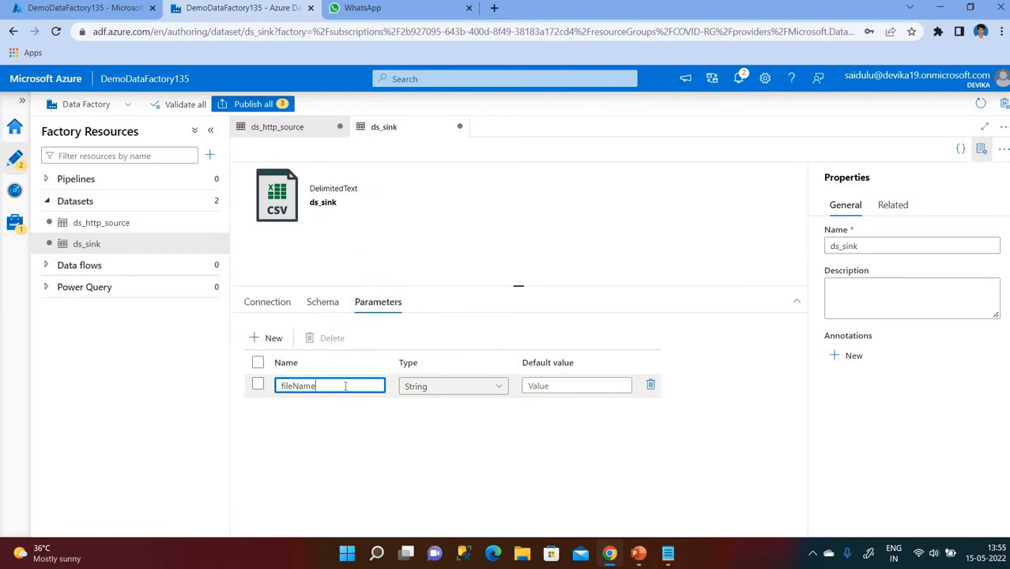
type("eName")
left_click(267, 303)
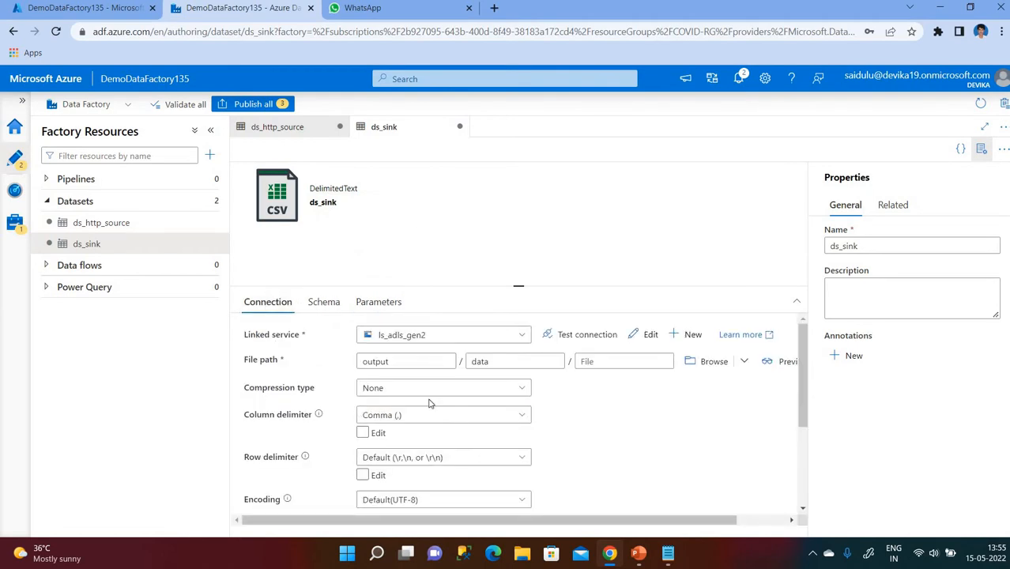
left_click(595, 361)
left_click(617, 383)
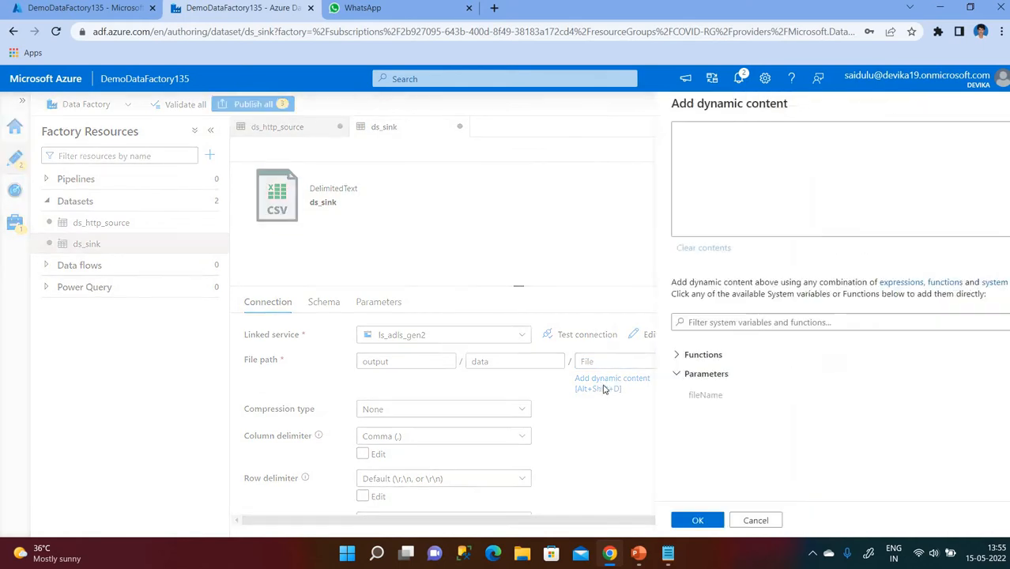
left_click(647, 397)
left_click(642, 520)
scroll(595, 436, "down", 5)
scroll(594, 436, "up", 5)
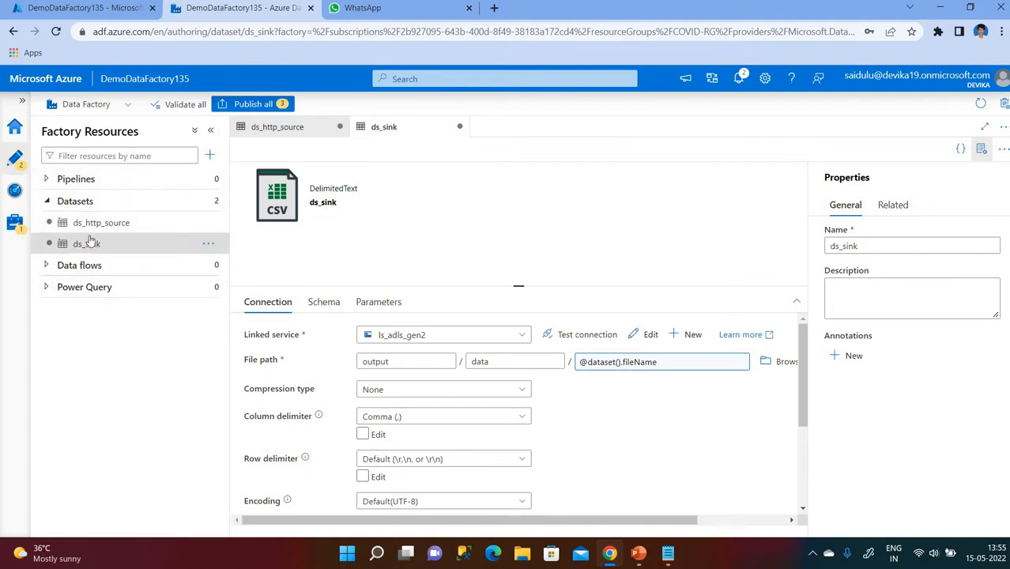
Create a new pipeline, name it pl_http_gen2 and hide its properties.
left_click(210, 185)
left_click(271, 201)
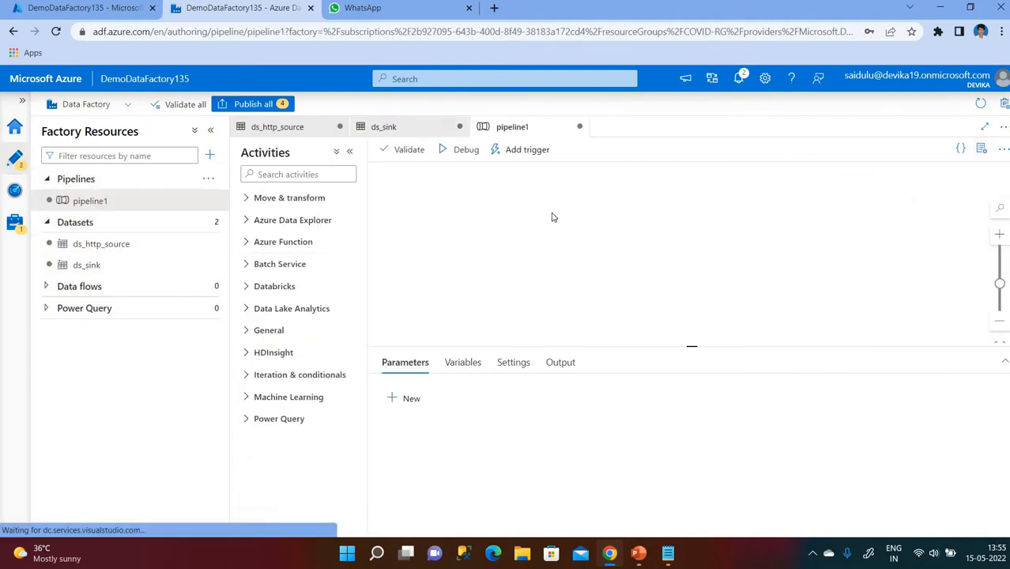
left_click(886, 246)
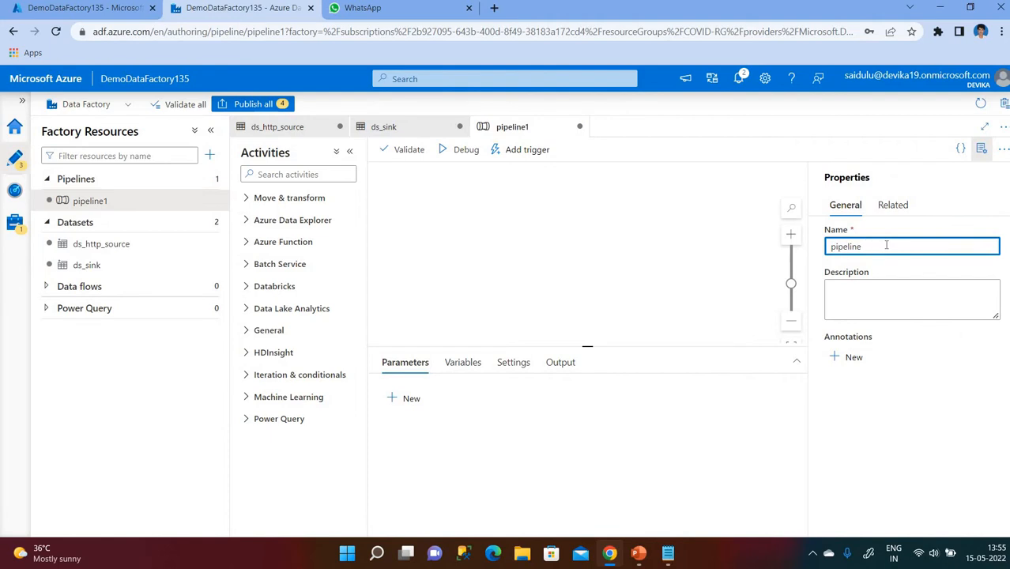
key("BackSpace")
key("BackSpace")
key("BackSpace")
key("BackSpace")
key("BackSpace")
key("BackSpace")
type("p")
type("2")
left_click(981, 149)
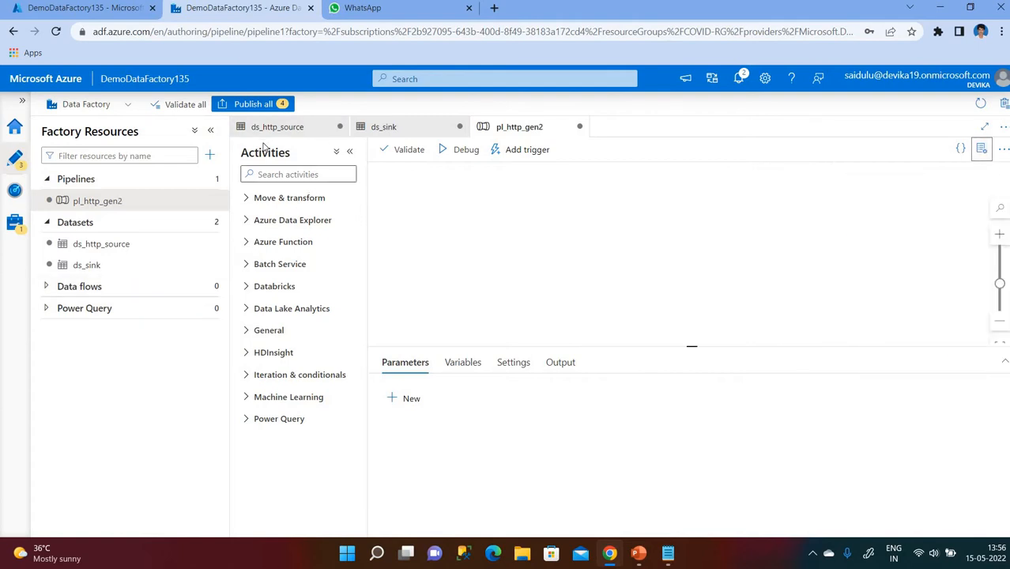
Add a Copy data activity to the pl_http_gen2 pipeline and name it Copy data.
left_click(282, 174)
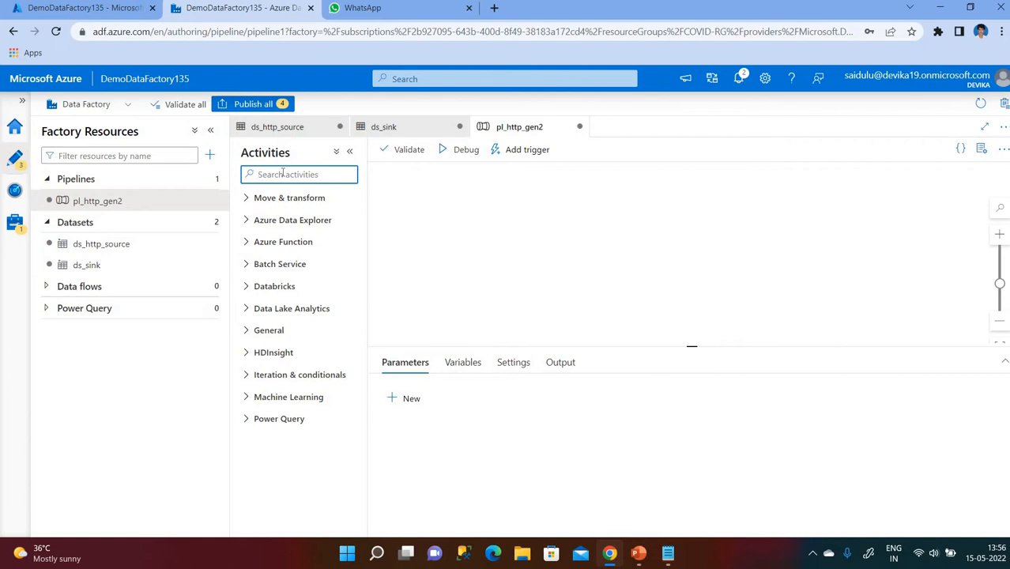
type("cop")
left_click_drag(272, 222, 589, 255)
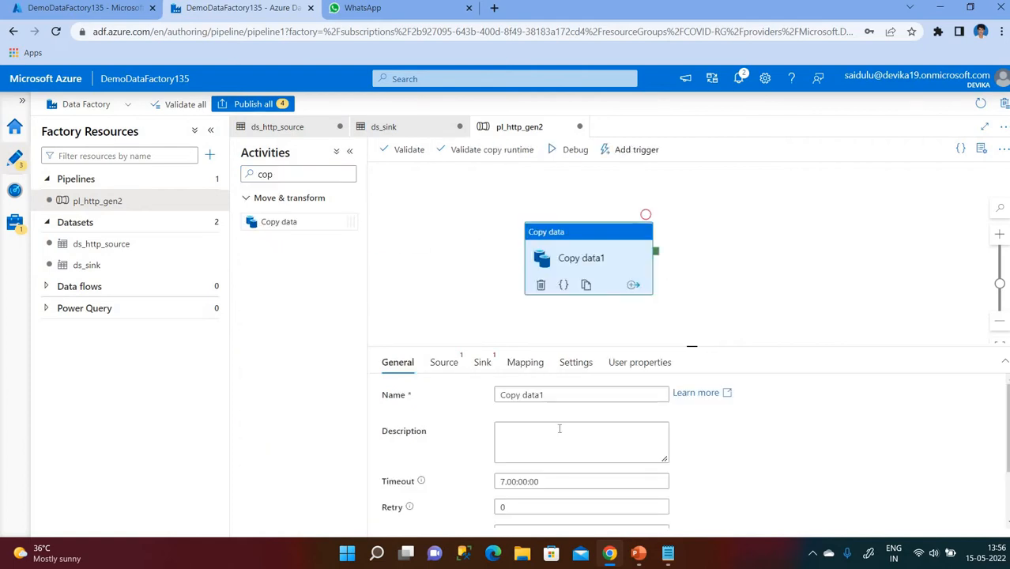
left_click(605, 393)
key("BackSpace")
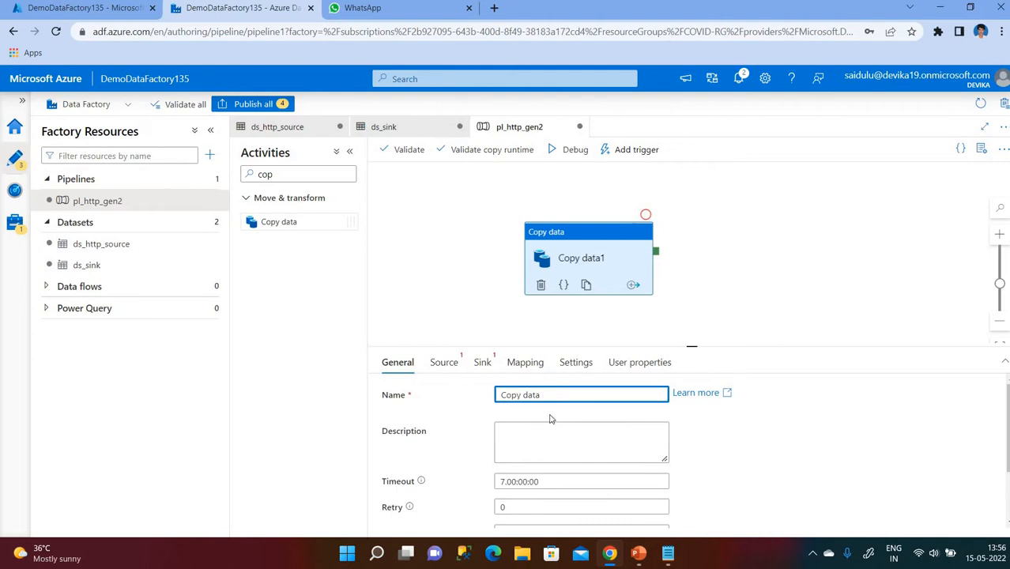
Set the Copy data activity's source dataset to ds_http_source and its sink dataset to ds_sink.
left_click(441, 365)
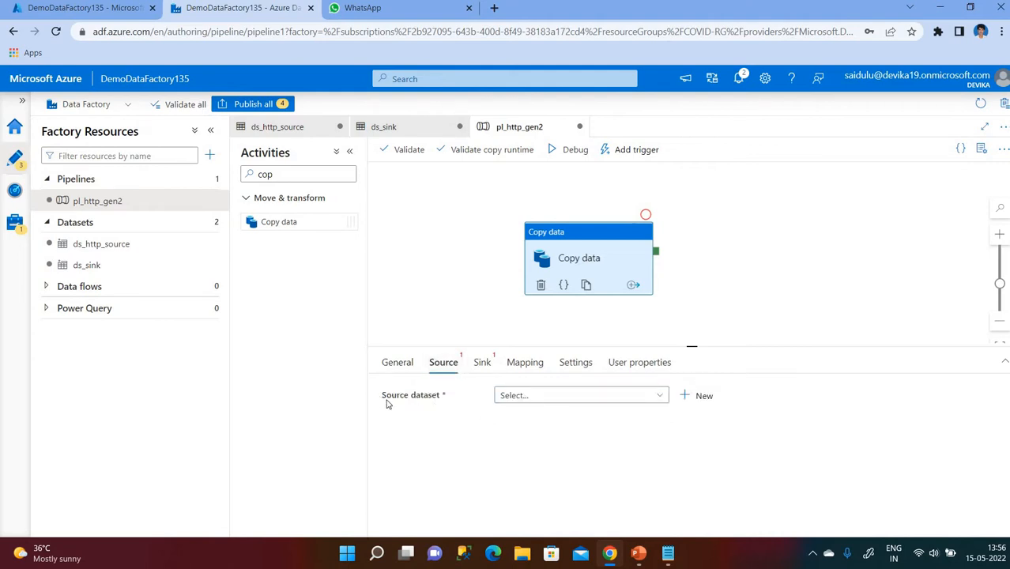
left_click(569, 398)
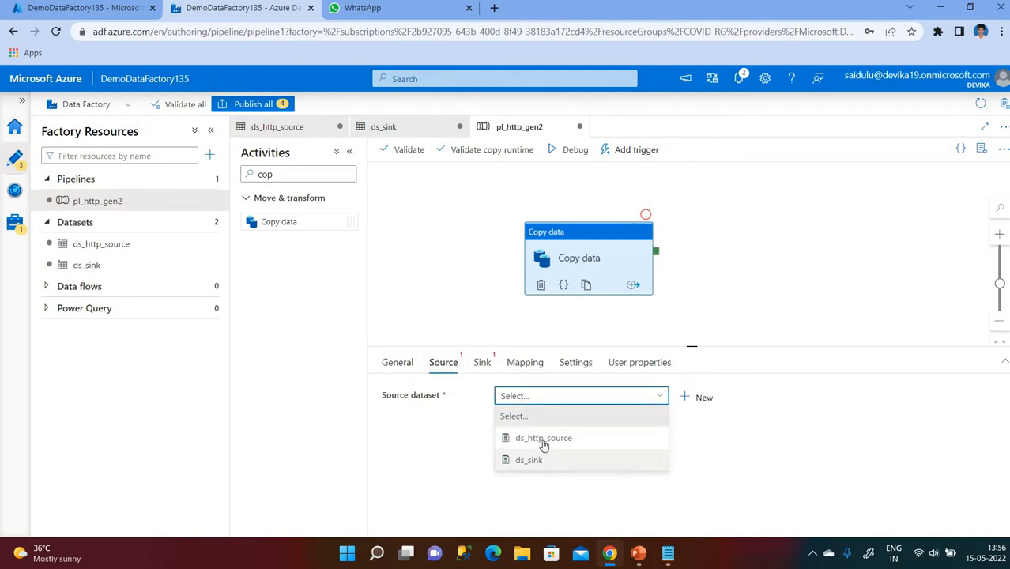
left_click(544, 440)
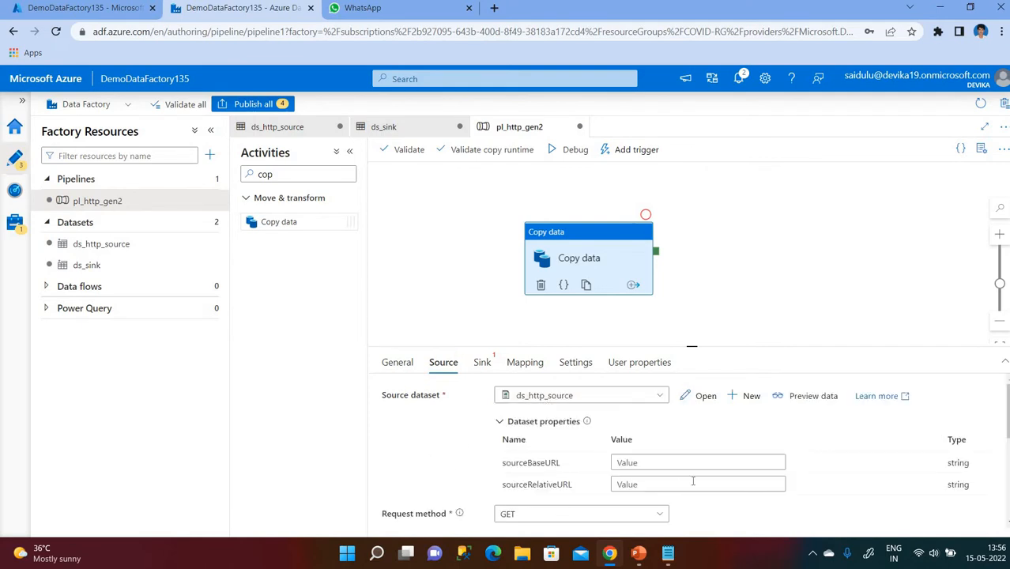
scroll(677, 474, "down", 1)
scroll(643, 451, "up", 1)
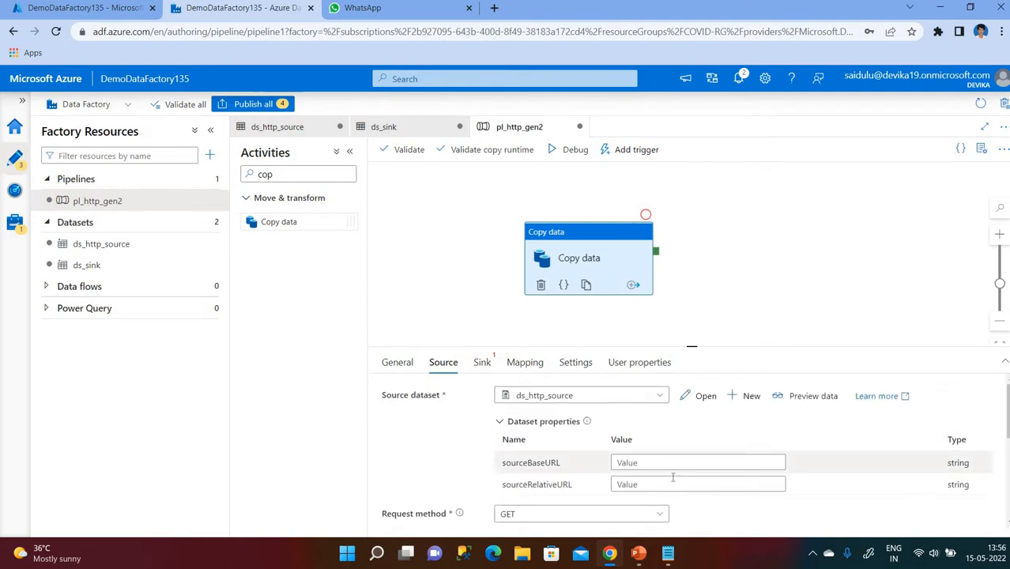
left_click(480, 365)
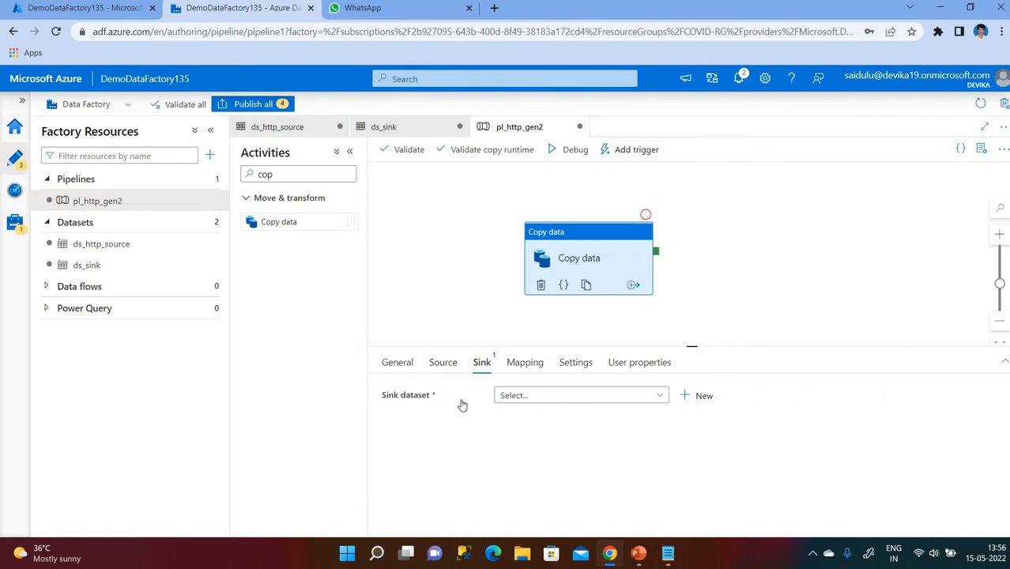
left_click(559, 395)
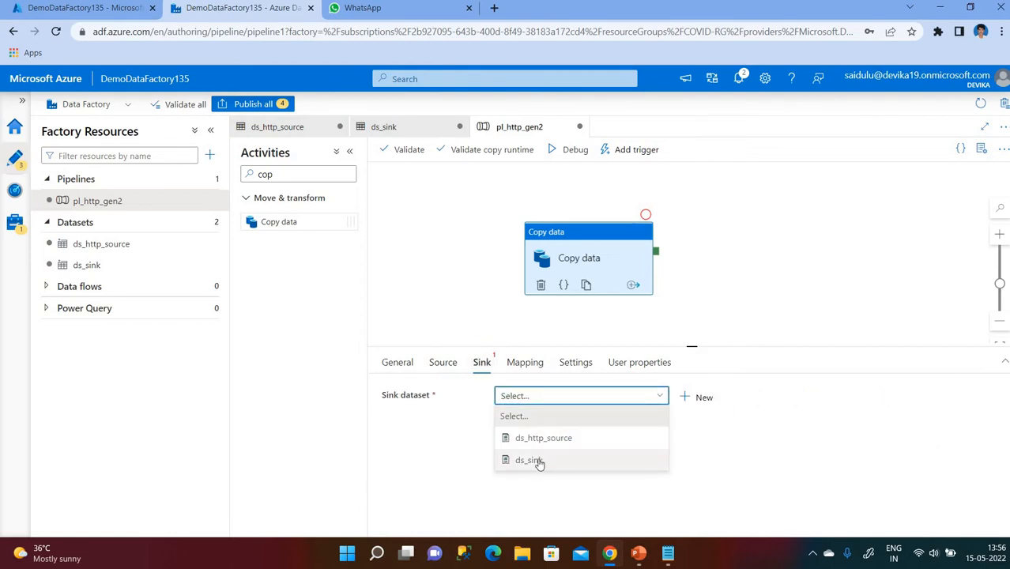
left_click(532, 460)
Add three string parameters to the pipeline and name the first sourceBaseURL, taking the name from the ECDC_urls notes in Notepad.
left_click(474, 309)
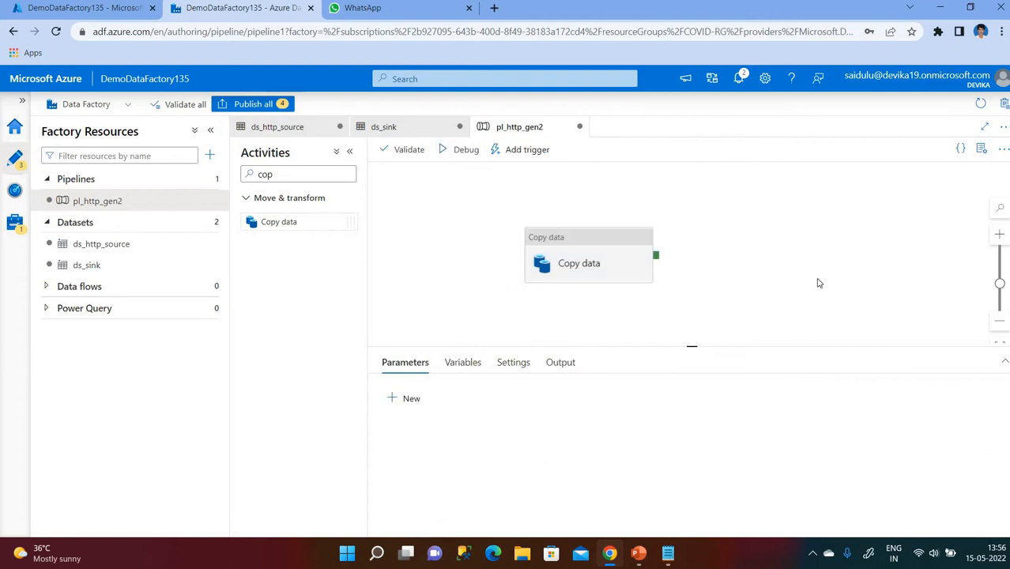
left_click(410, 400)
left_click(412, 400)
left_click(411, 400)
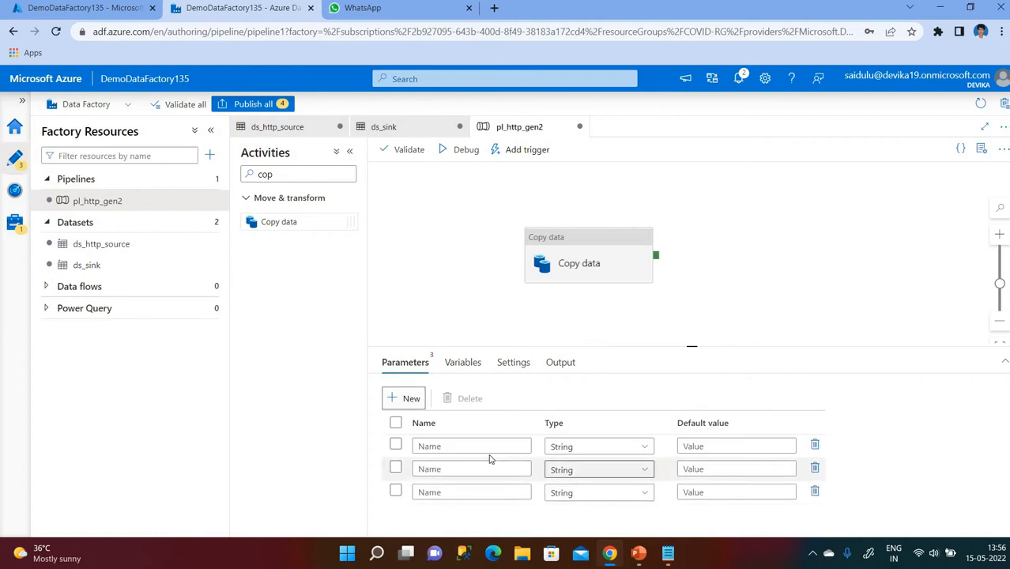
key("alt+Tab")
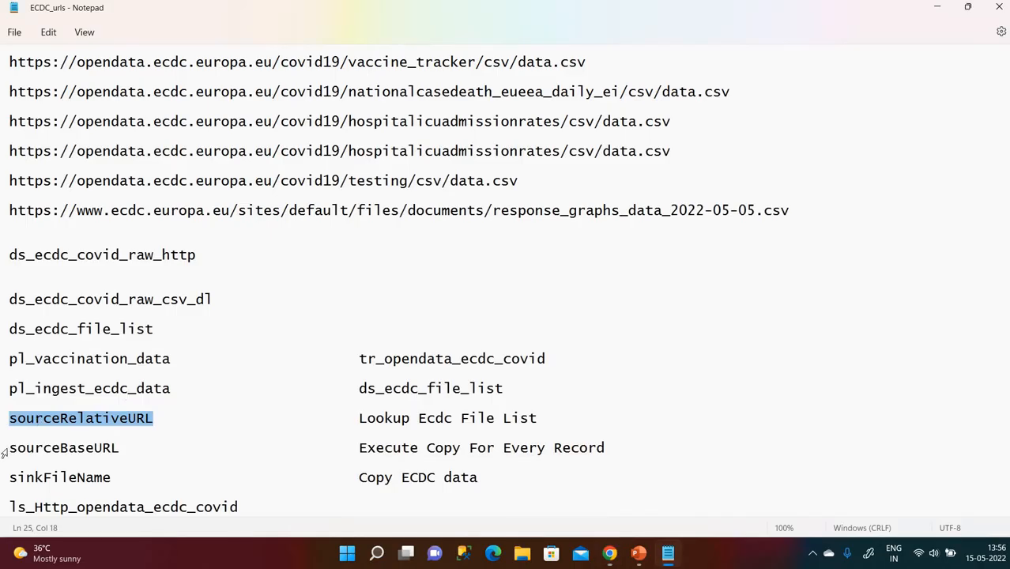
left_click_drag(13, 448, 124, 447)
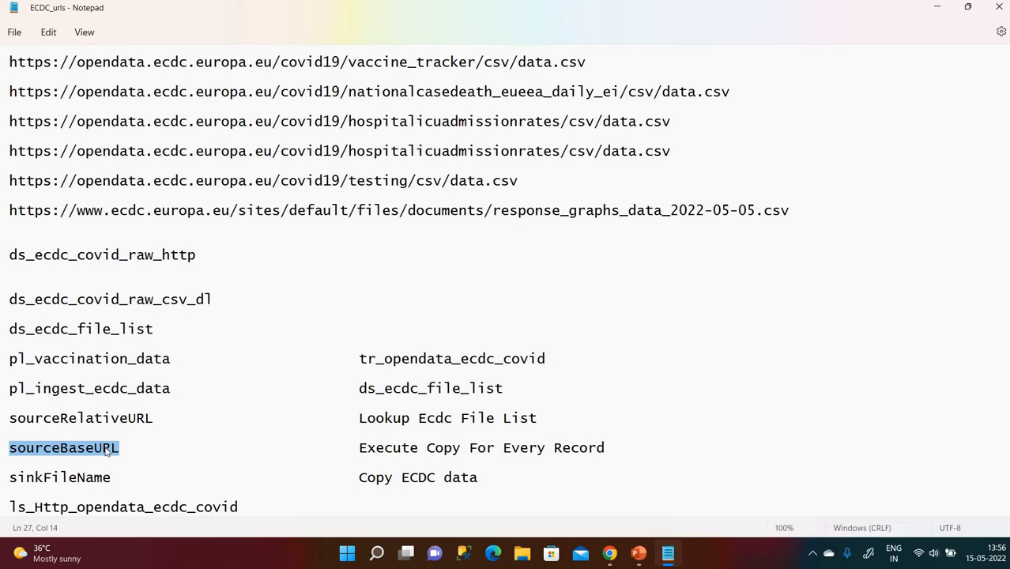
key("ctrl+x")
key("alt+Tab")
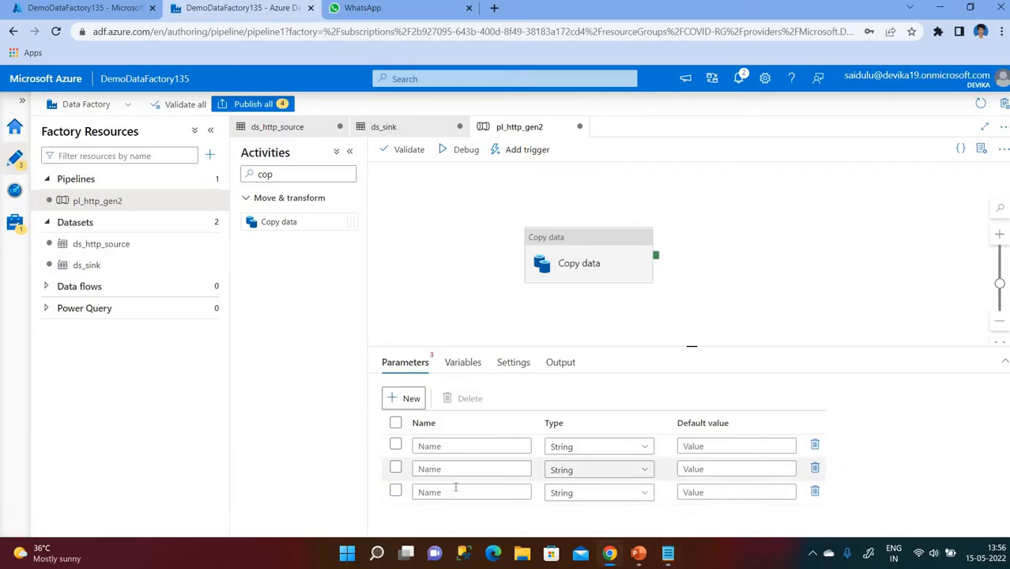
left_click(442, 446)
key("ctrl+v")
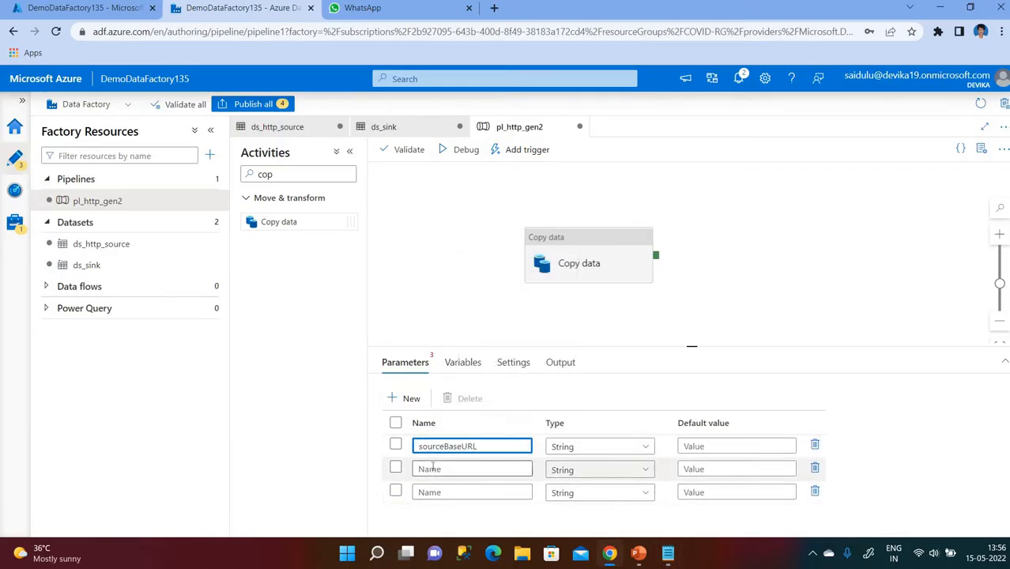
Restore the cut sourceBaseURL text in the Notepad notes and name the second pipeline parameter sourceRelativeURL, copied from there.
left_click(435, 469)
key("alt+Tab")
scroll(47, 495, "down", 3)
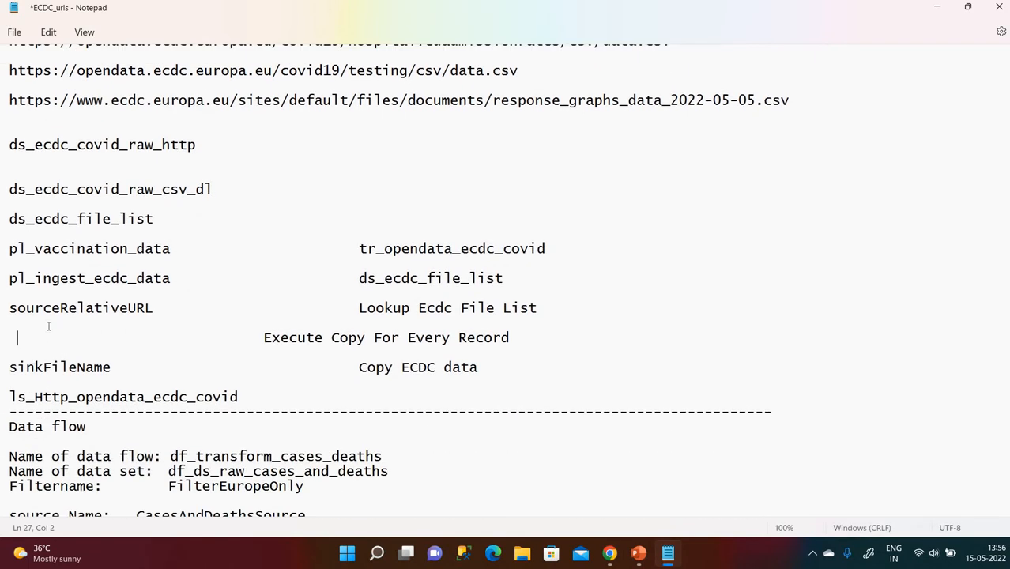
key("ctrl+z")
left_click(4, 310)
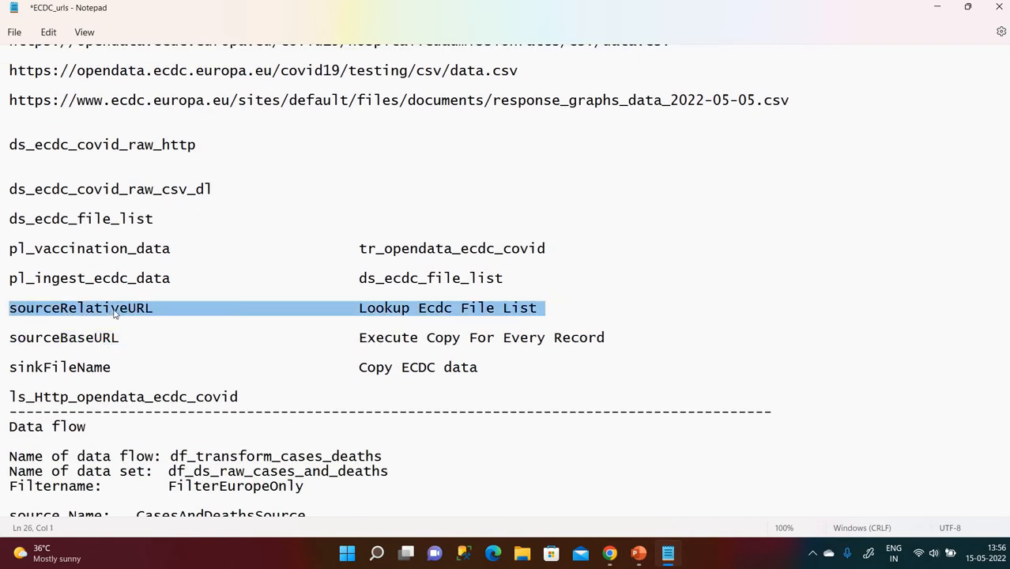
left_click(128, 308)
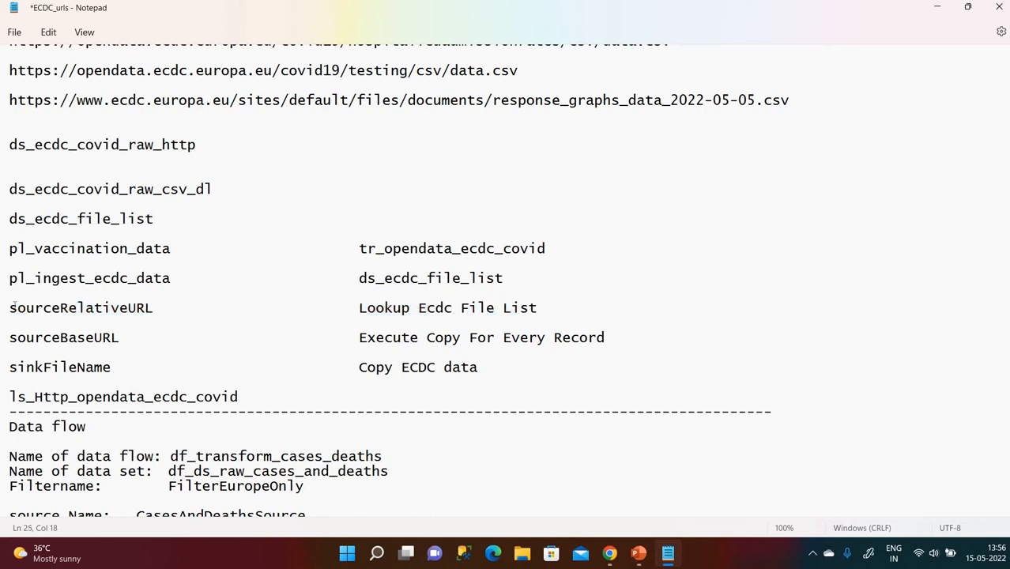
left_click(15, 309, "shift")
left_click(10, 309, "shift")
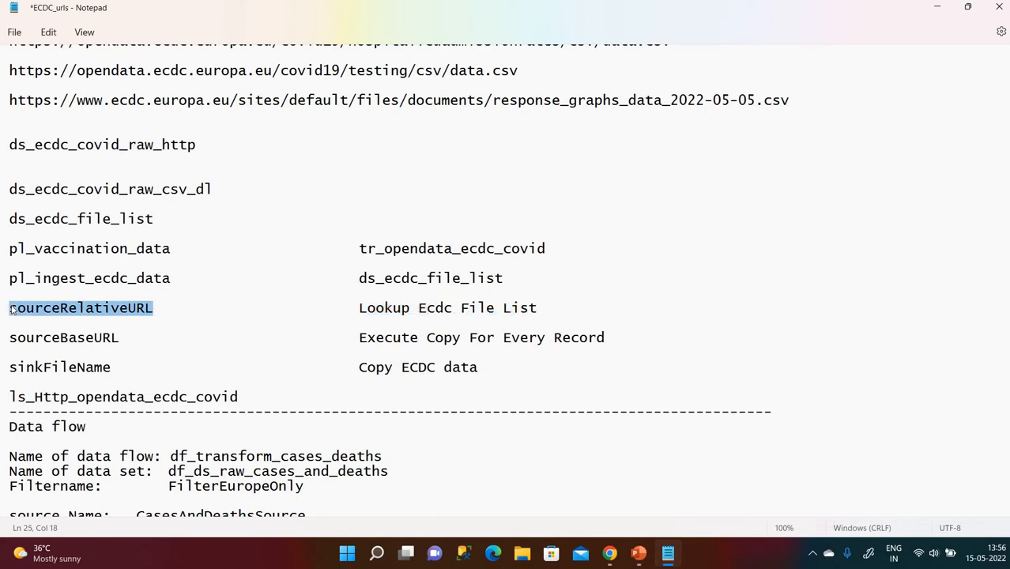
key("alt+Tab")
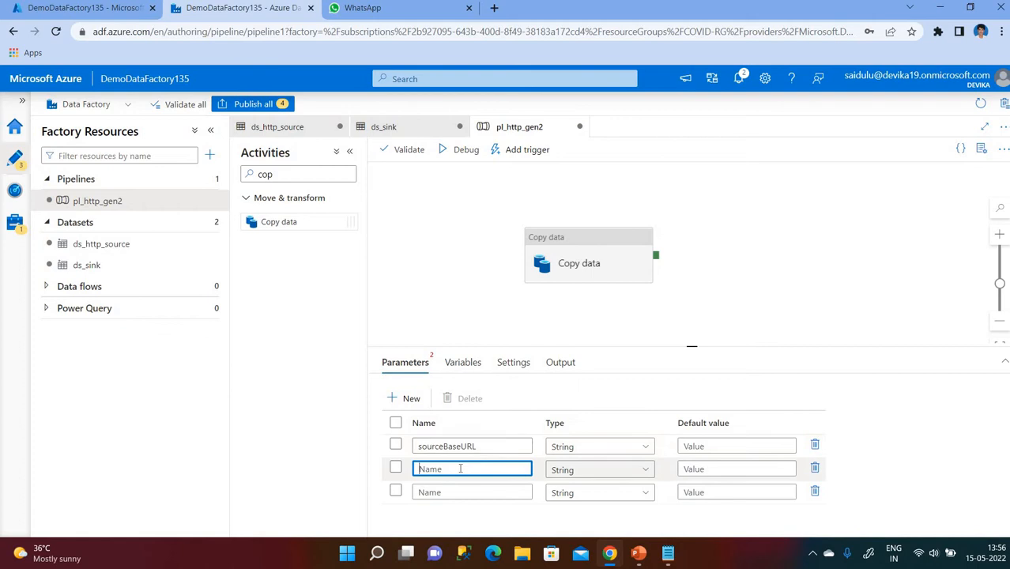
key("ctrl+v")
Check the sink file name entry in the Notepad notes and name the third pipeline parameter fileName.
left_click(459, 491)
key("alt+Tab")
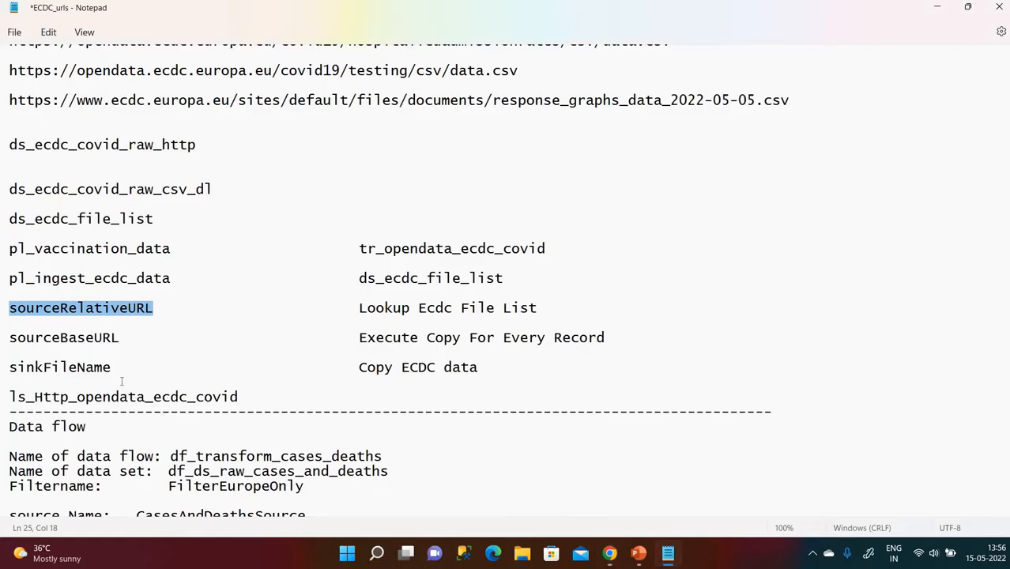
left_click(16, 369)
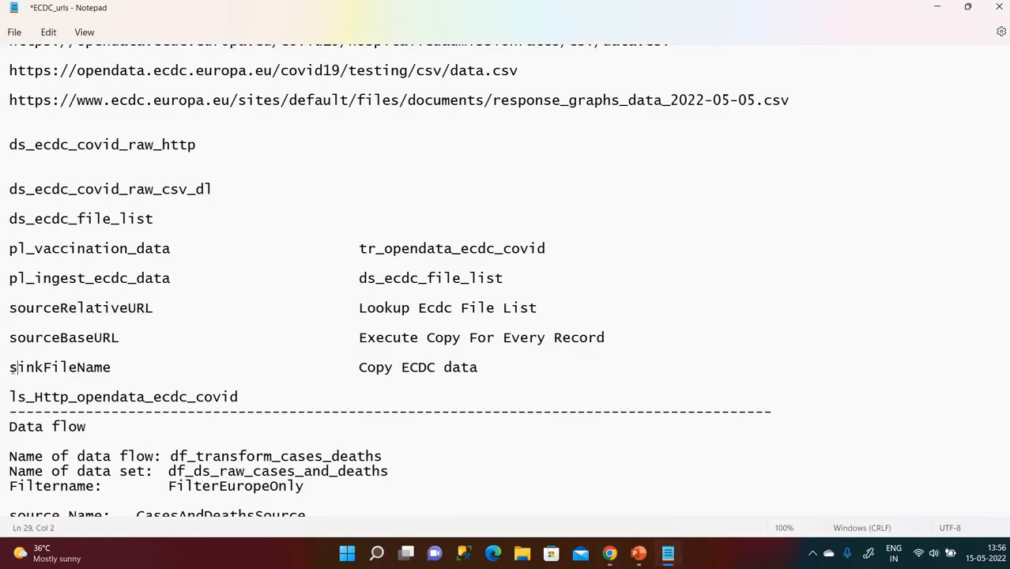
left_click(9, 368)
left_click(111, 367, "shift")
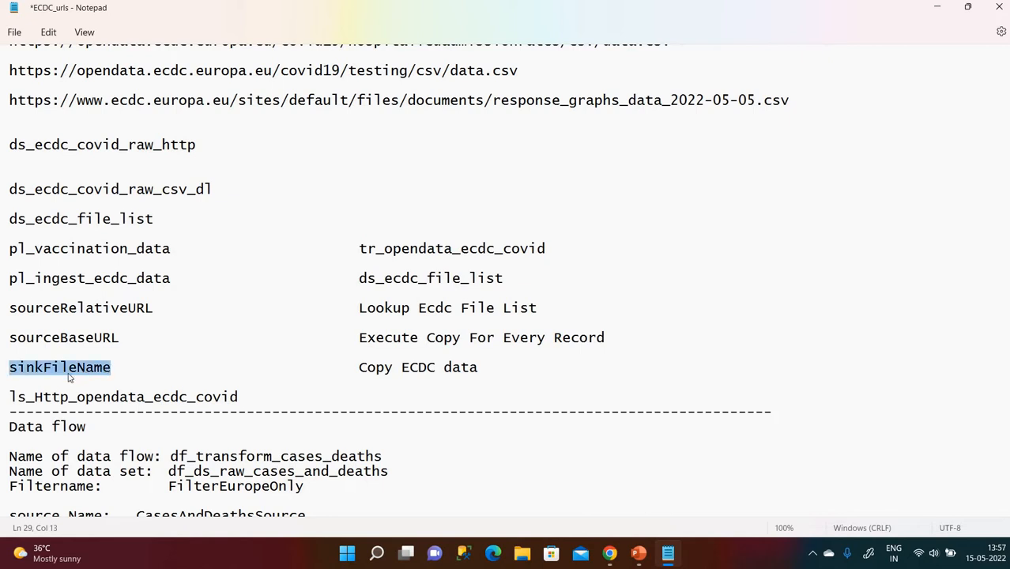
left_click(50, 368)
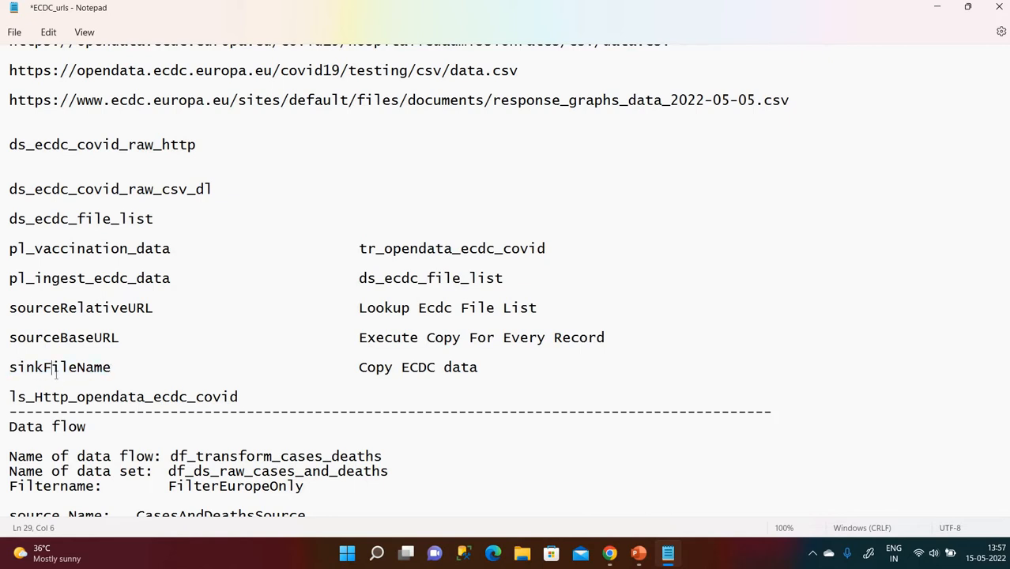
key("alt+Tab")
type("fi")
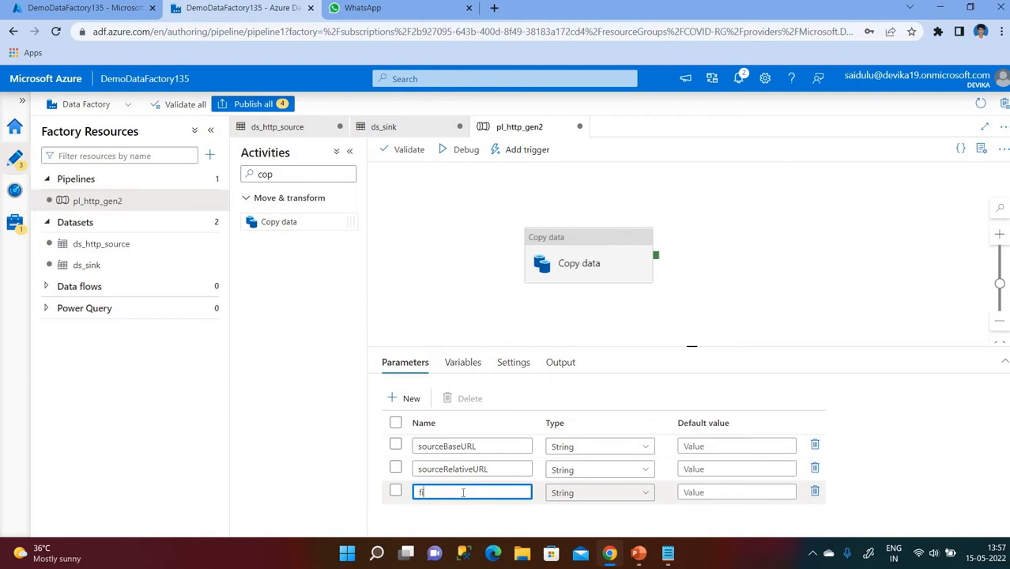
type("leName")
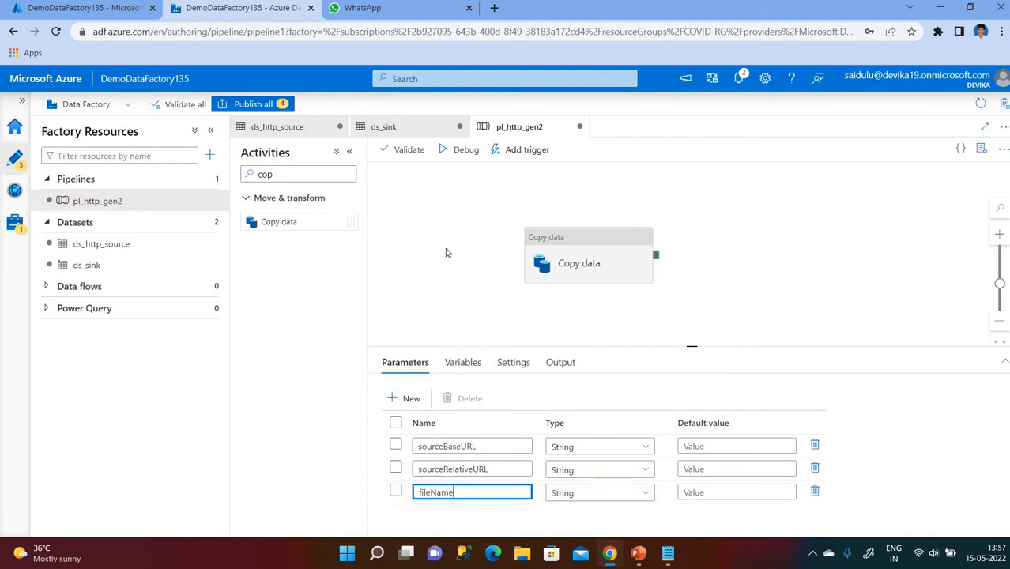
left_click(584, 261)
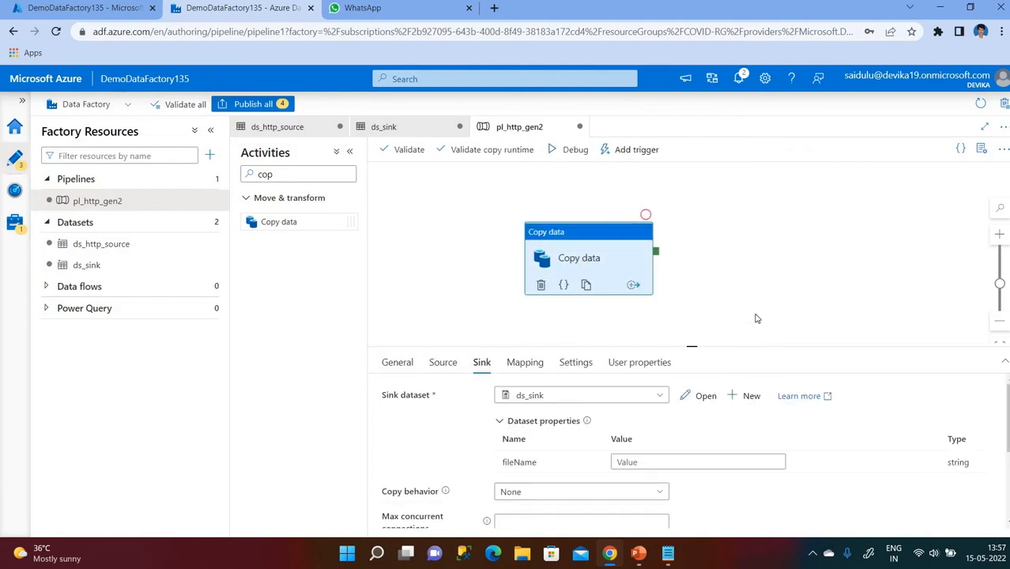
left_click(444, 362)
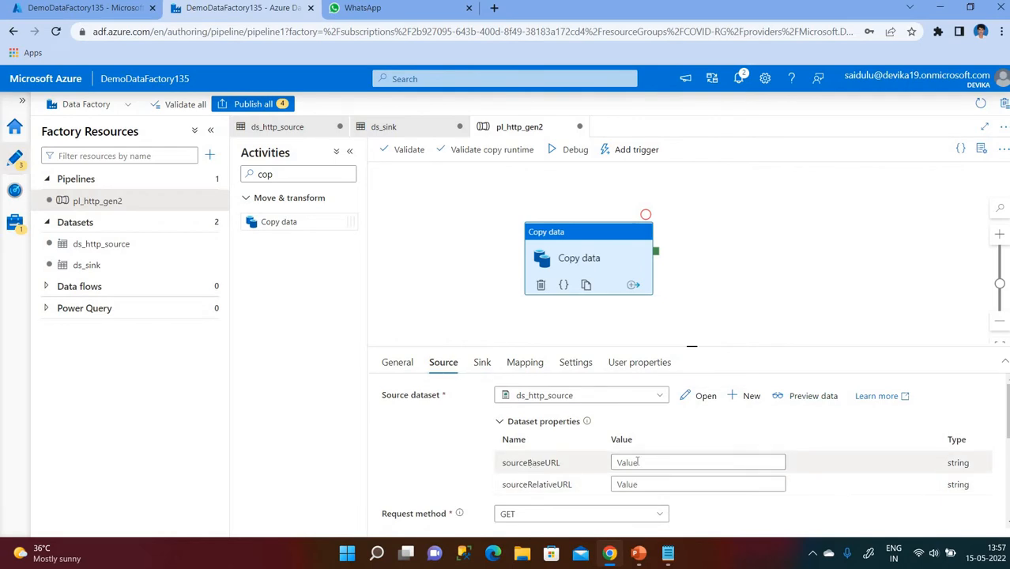
left_click(629, 462)
left_click(658, 477)
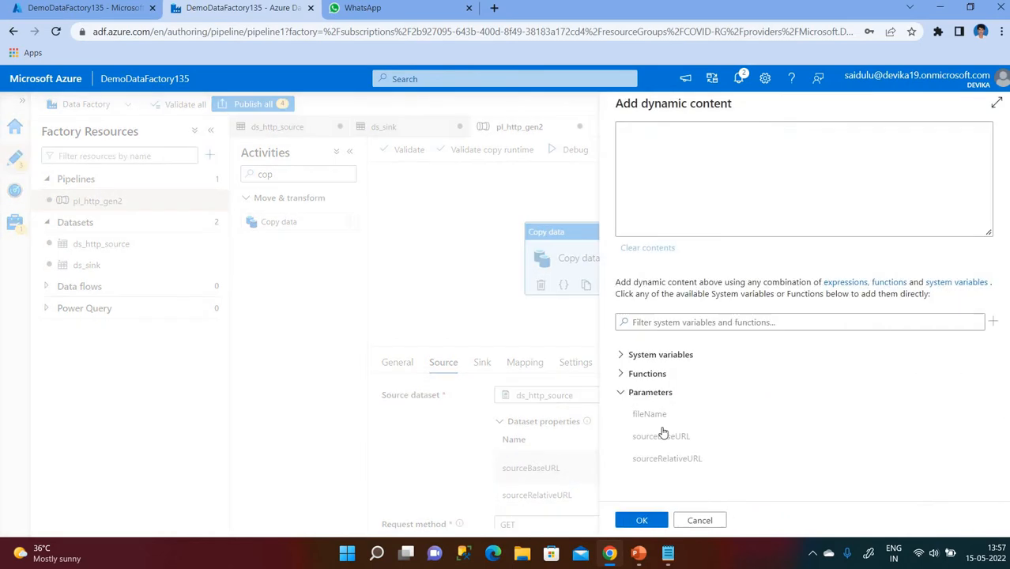
left_click(666, 441)
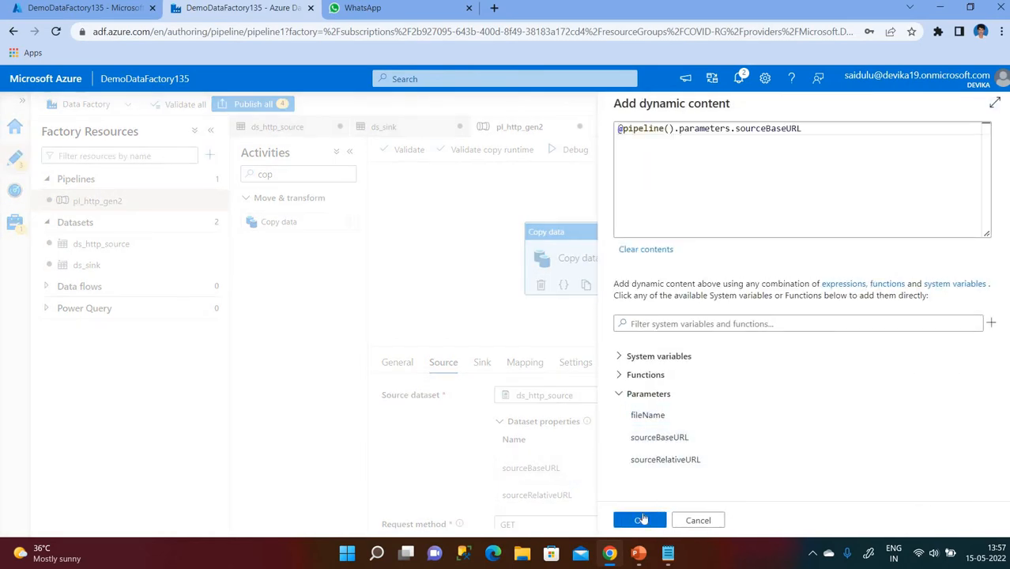
left_click(640, 521)
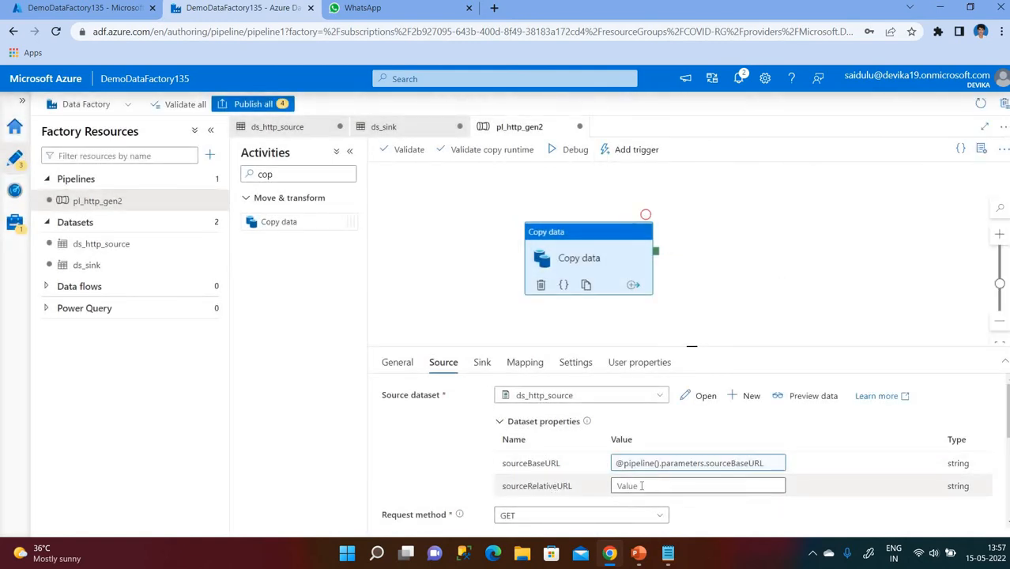
left_click(641, 487)
left_click(659, 501)
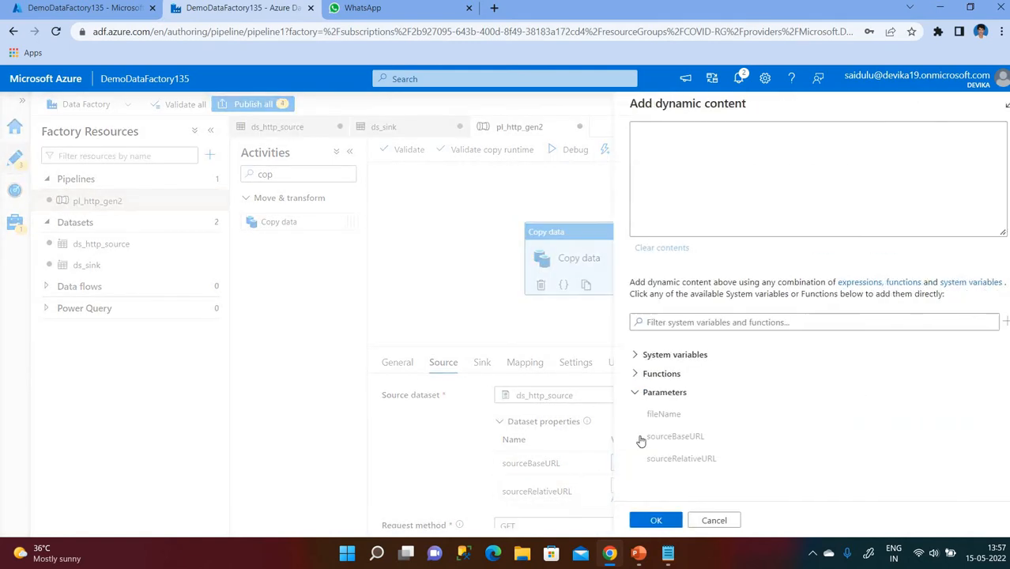
left_click(665, 464)
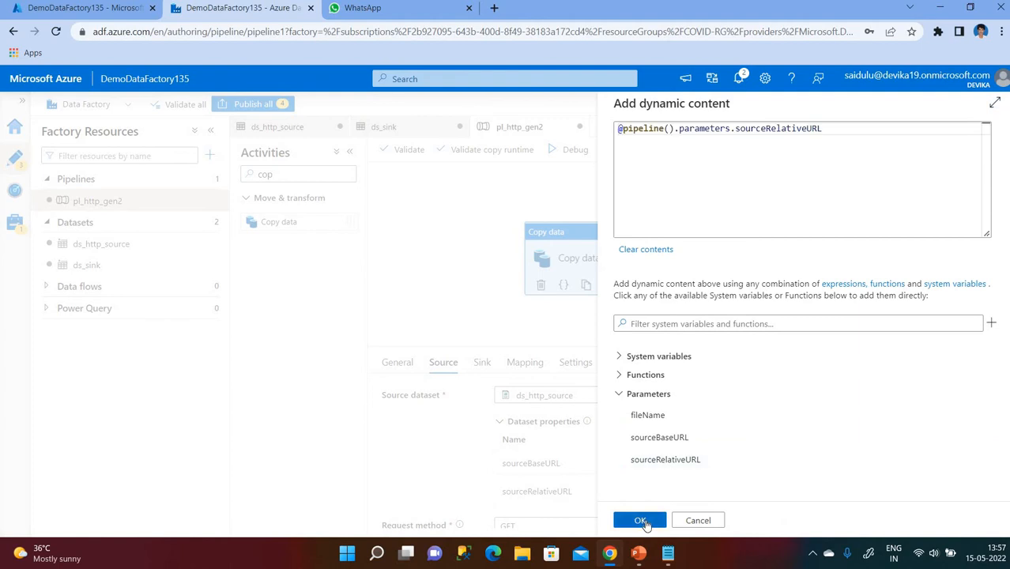
left_click(640, 520)
left_click(482, 362)
left_click(640, 463)
left_click(668, 476)
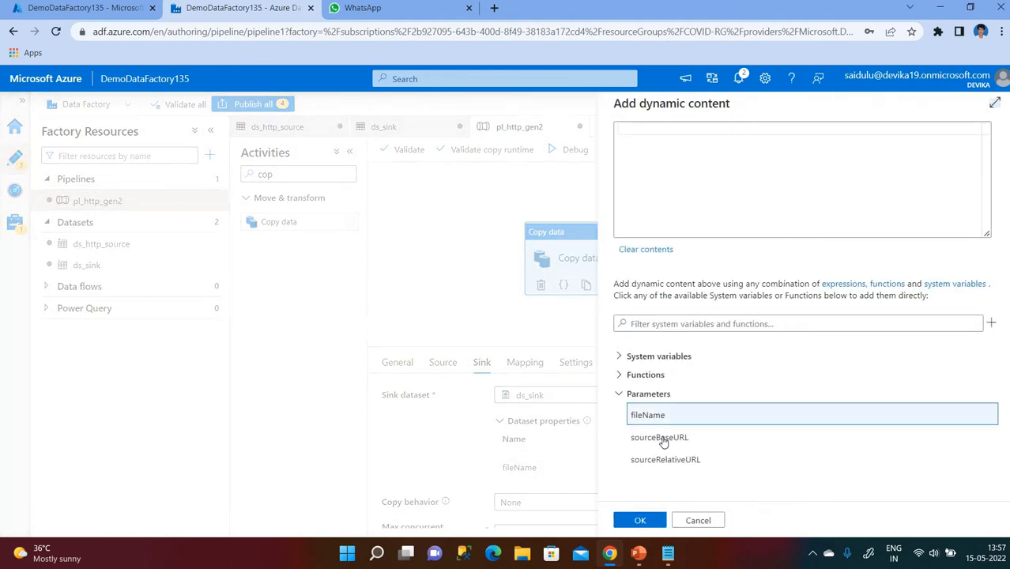
left_click(655, 415)
left_click(641, 522)
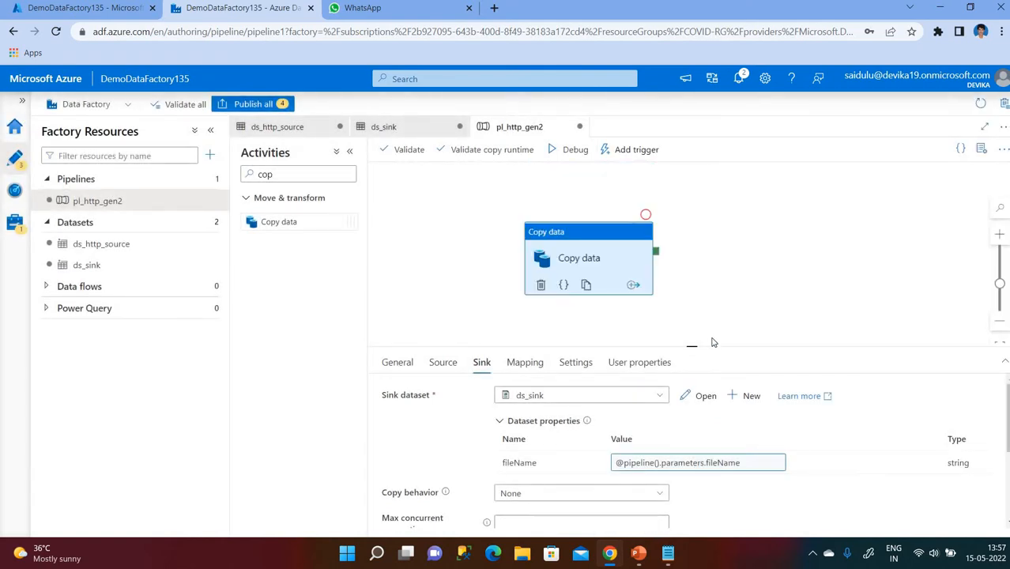
Validate the pl_http_gen2 pipeline and open the parameter form for a debug run.
left_click(409, 150)
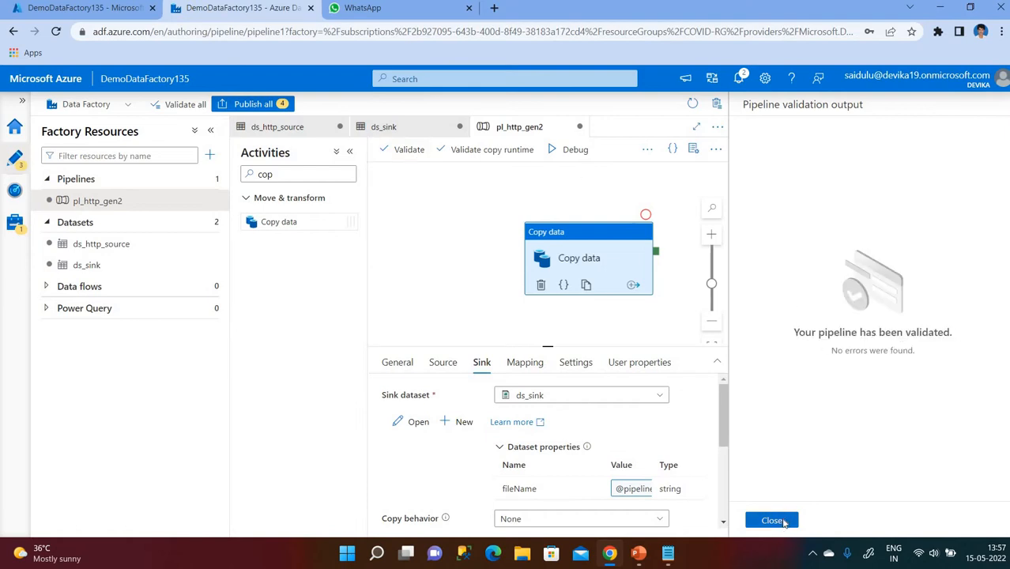
left_click(773, 520)
left_click(565, 150)
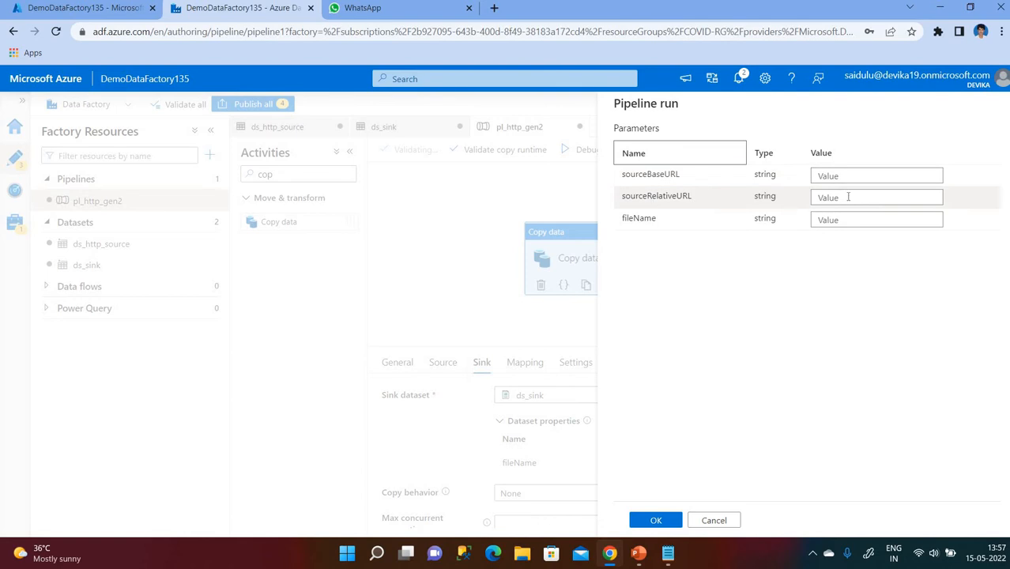
left_click(877, 215)
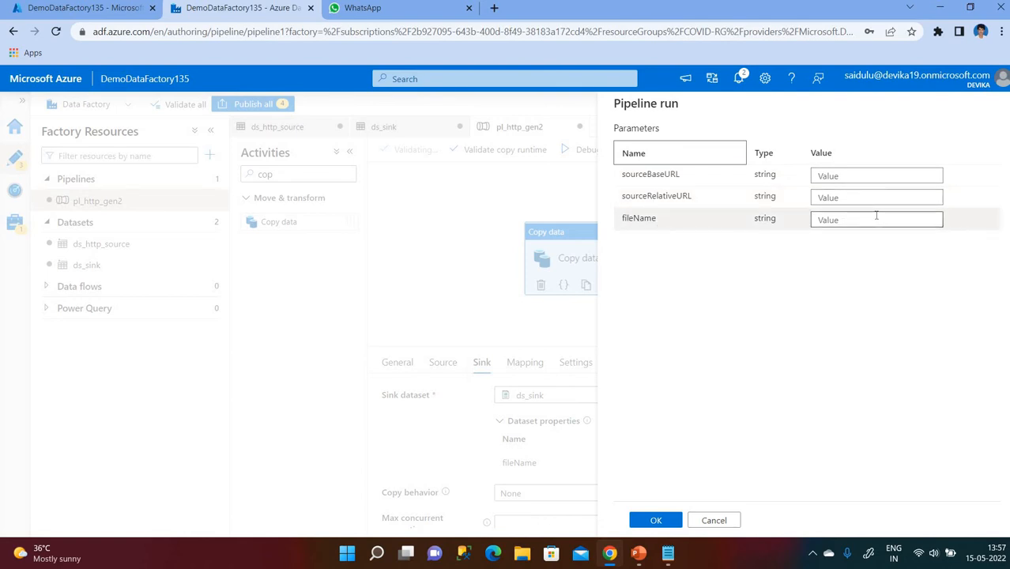
key("alt+Tab")
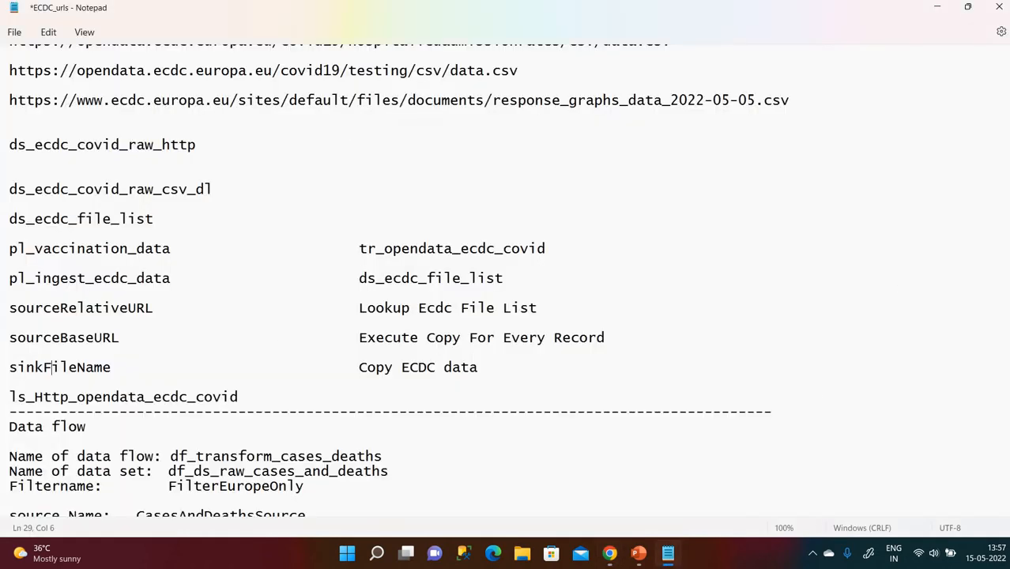
scroll(91, 175, "up", 2)
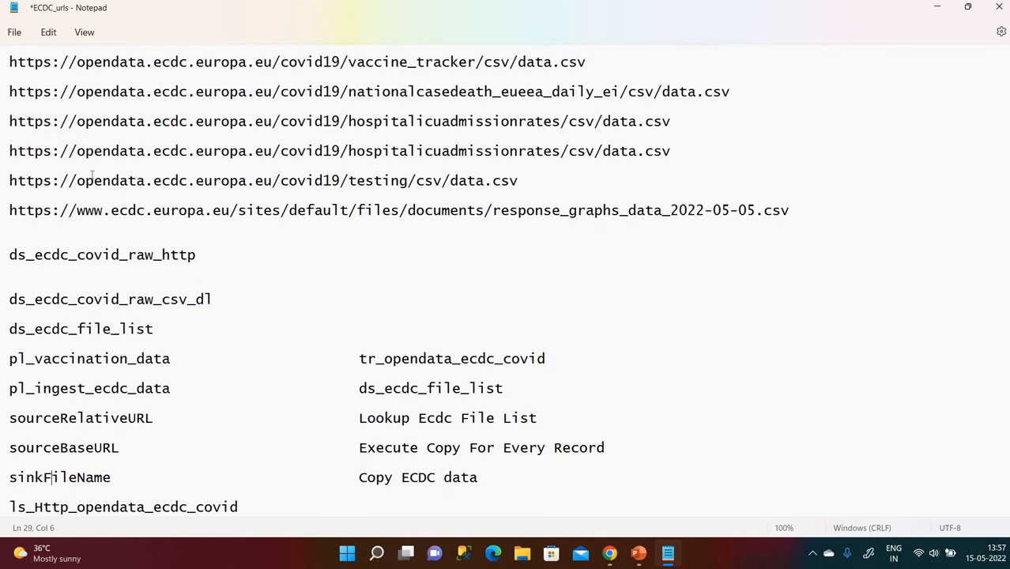
left_click(9, 62)
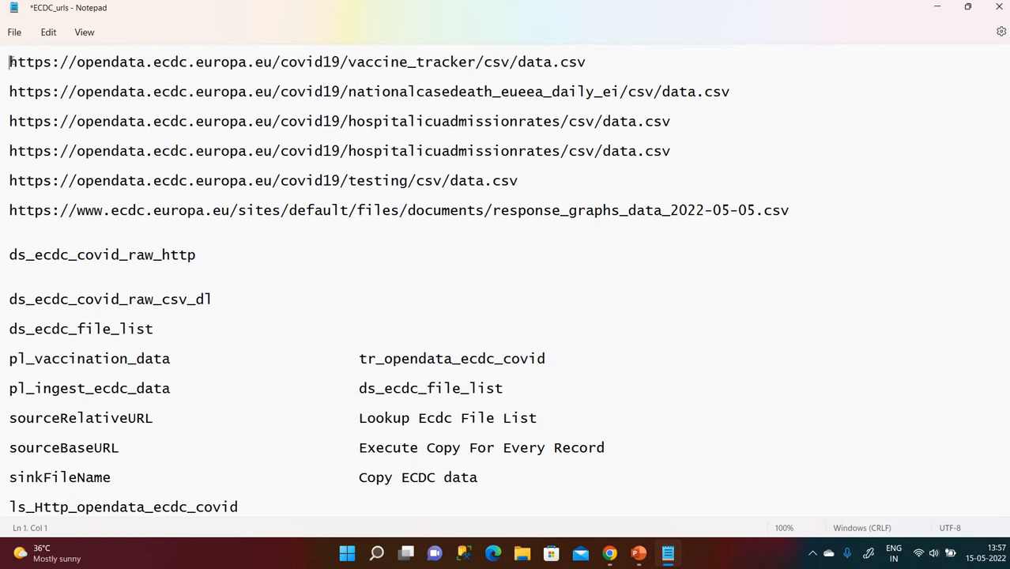
left_click(280, 62, "shift")
key("ctrl+c")
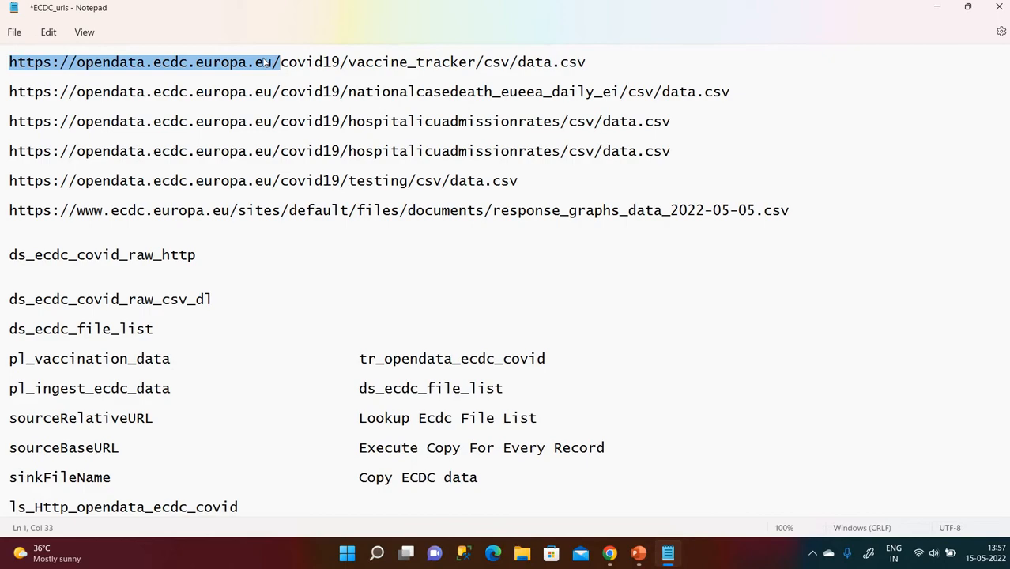
key("alt+Tab")
left_click(863, 175)
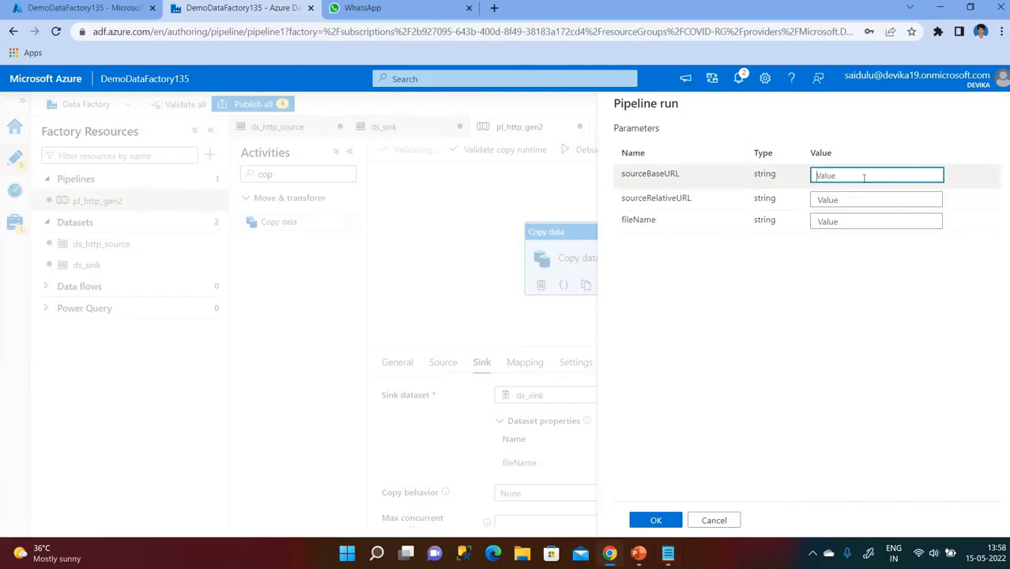
key("ctrl+v")
Set the run's sourceRelativeURL parameter to covid19/vaccine_tracker/csv/data.csv, copied from the first URL in the Notepad notes.
left_click(862, 200)
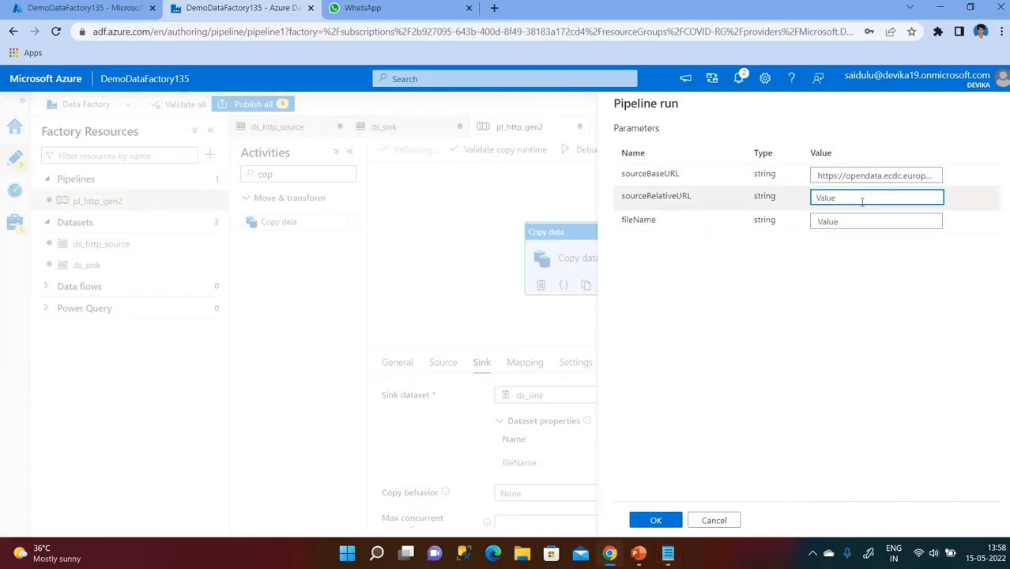
key("alt+Tab")
left_click(282, 64)
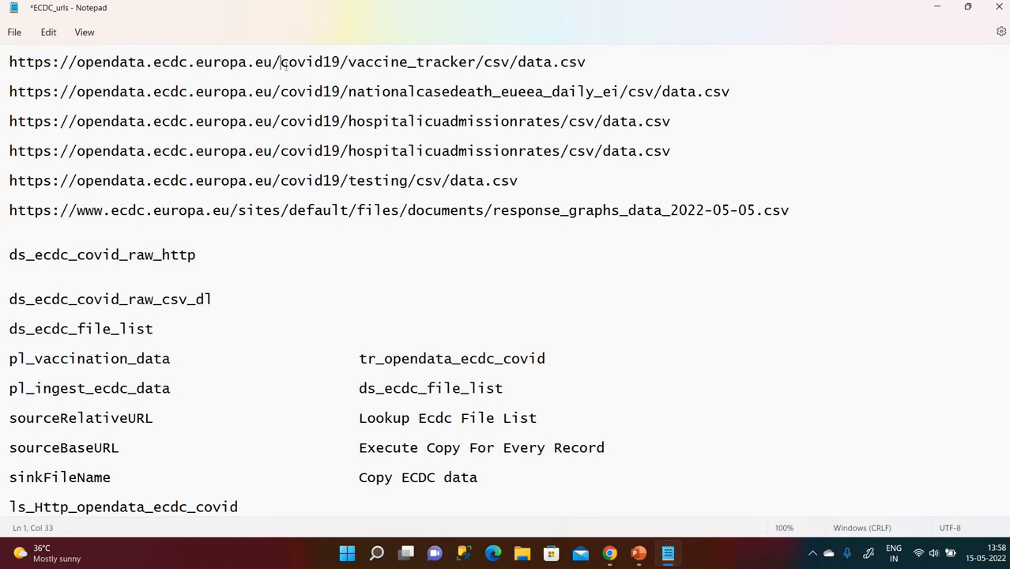
left_click(596, 61, "shift")
key("ctrl+c")
key("alt+Tab")
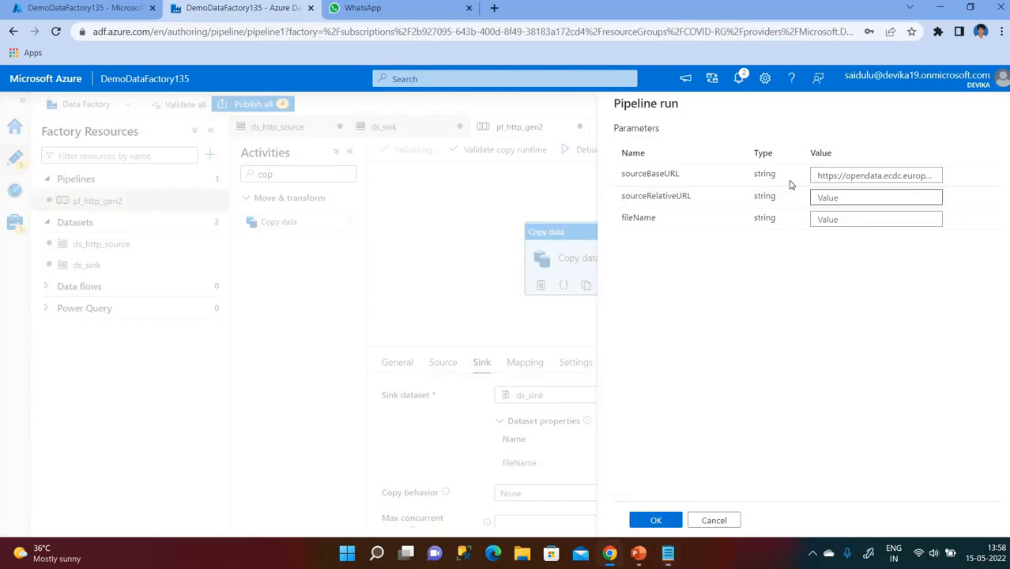
left_click(862, 198)
key("ctrl+v")
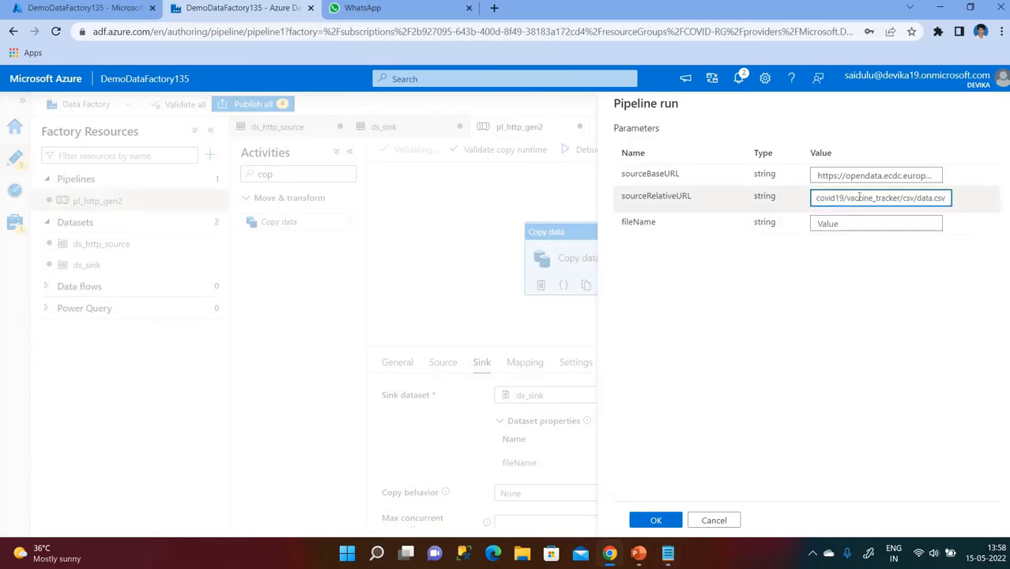
Set the run's fileName parameter to vaccine_tracke_data.csv and start the debug run.
left_click(841, 221)
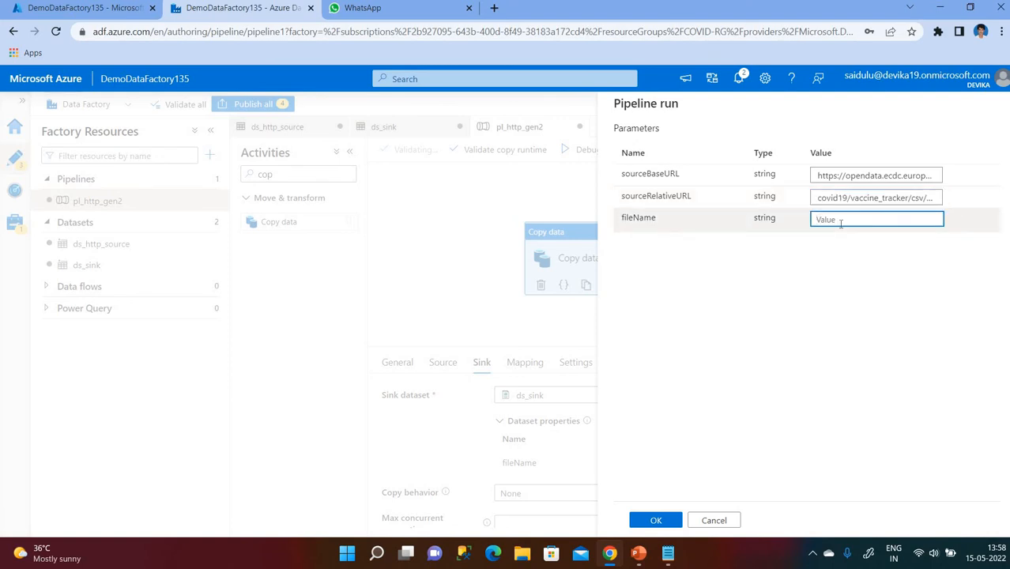
key("ctrl+v")
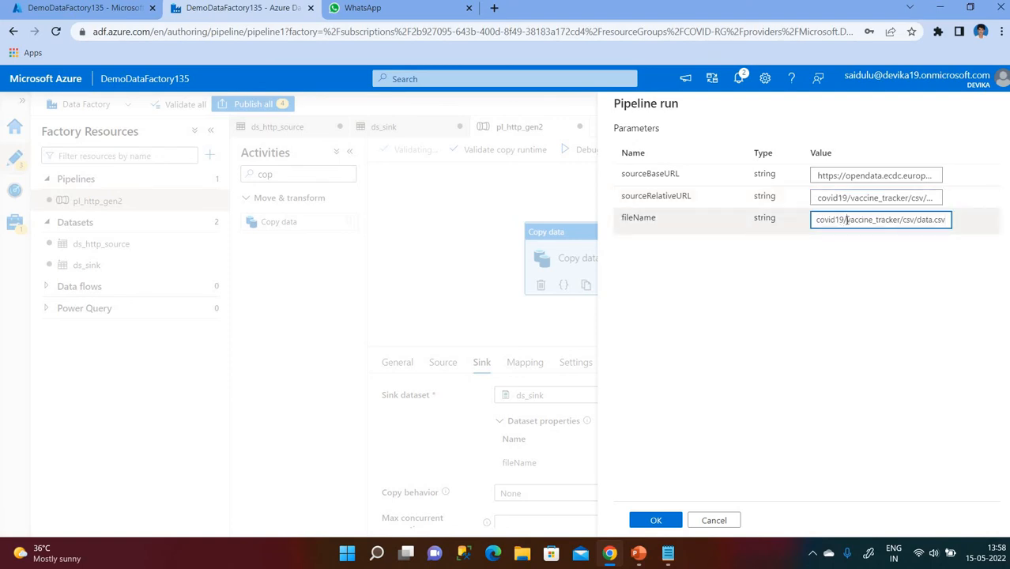
left_click(847, 222)
key("BackSpace")
key("BackSpace")
key("BackSpace")
key("BackSpace")
key("BackSpace")
key("BackSpace")
key("BackSpace")
key("BackSpace")
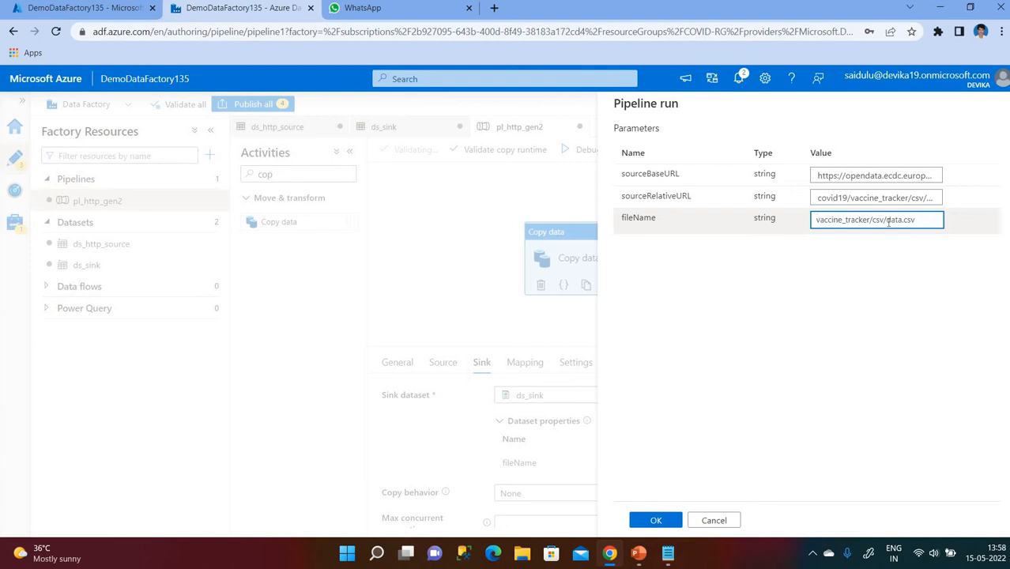
key("BackSpace")
key("BackSpace")
key("BackSpace")
key("BackSpace")
key("BackSpace")
key("BackSpace")
type("_")
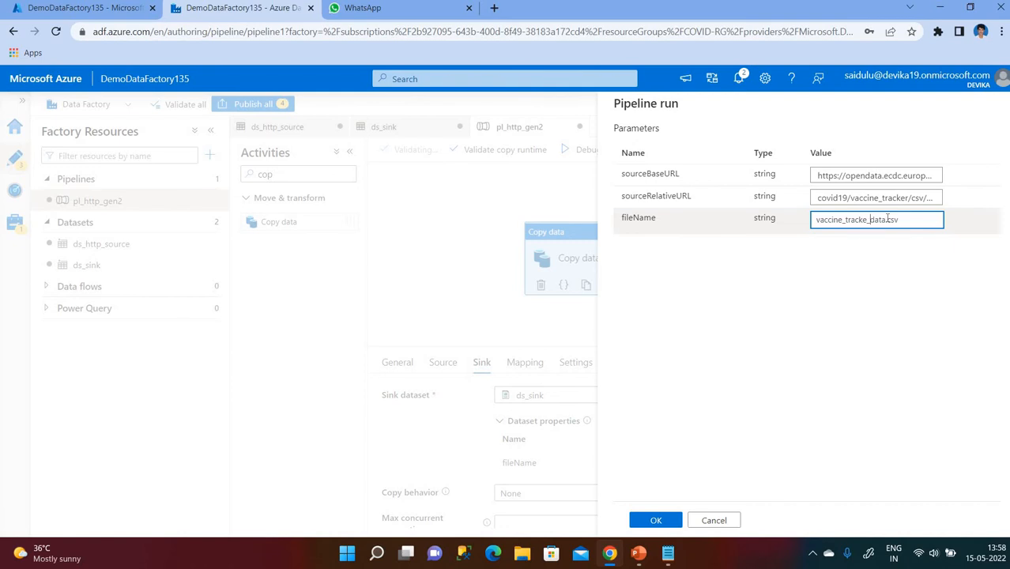
left_click(657, 522)
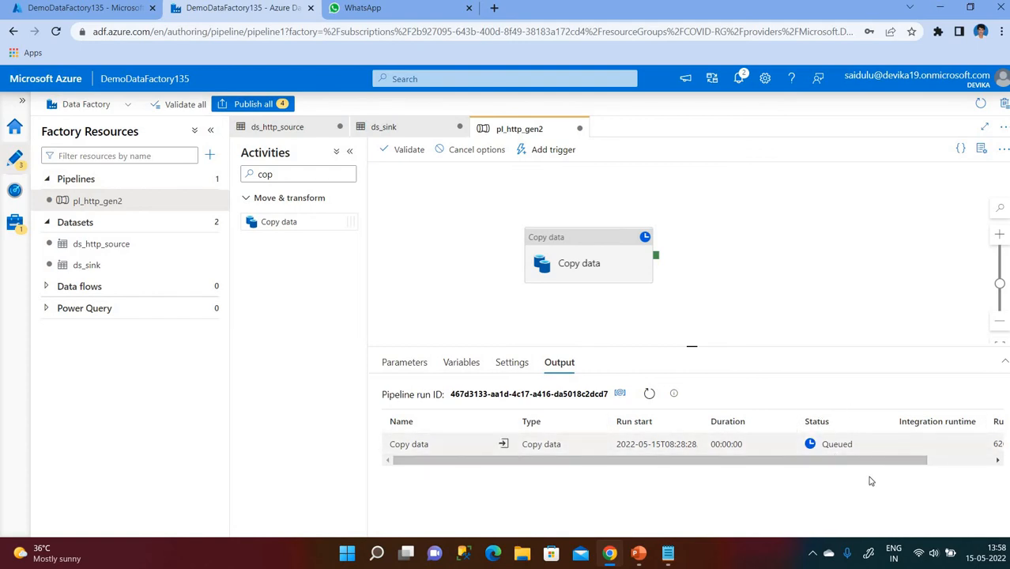
Refresh the debug run's output until the Copy data activity finishes.
left_click(648, 396)
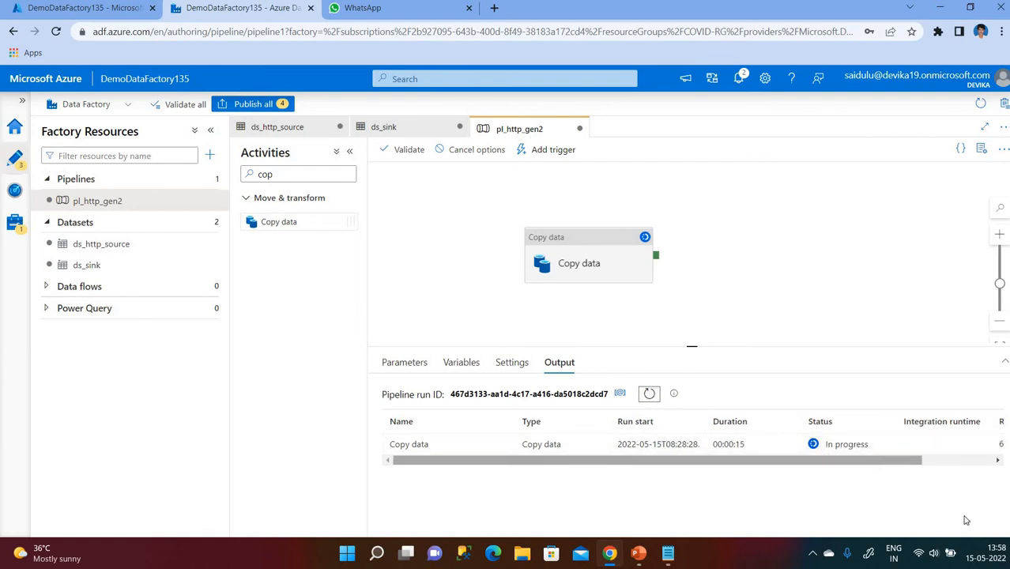
left_click(649, 396)
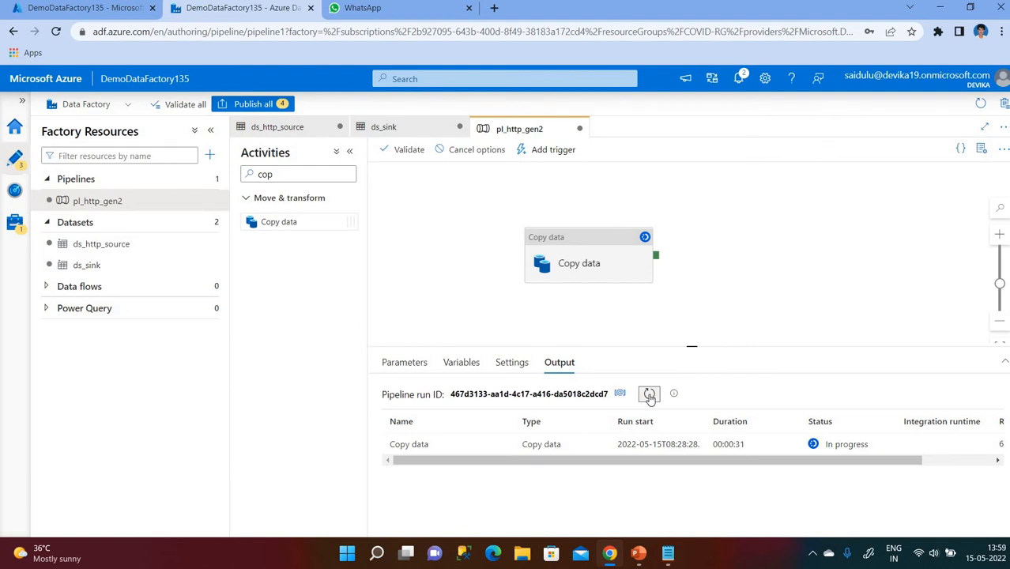
left_click(649, 395)
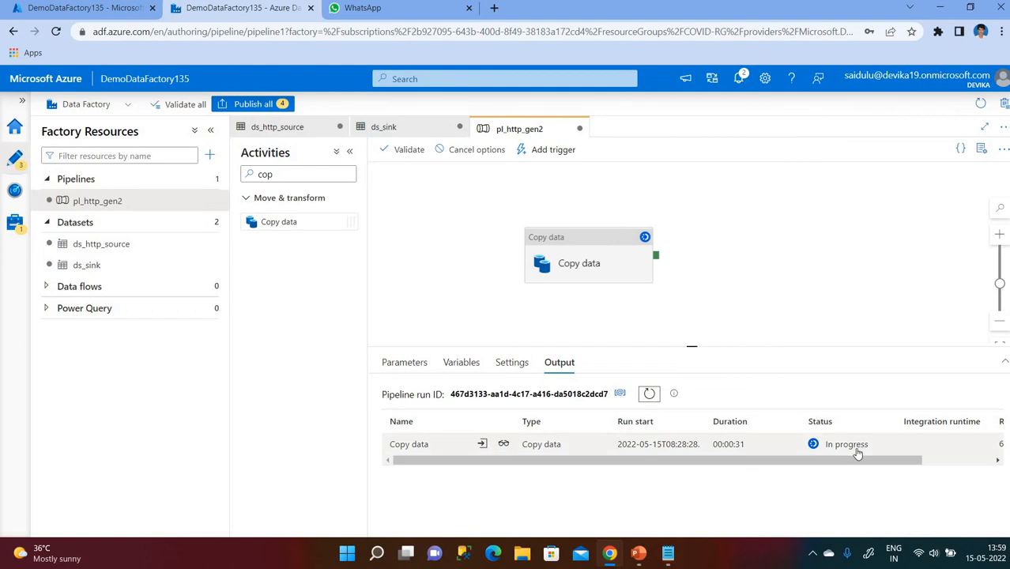
left_click(646, 394)
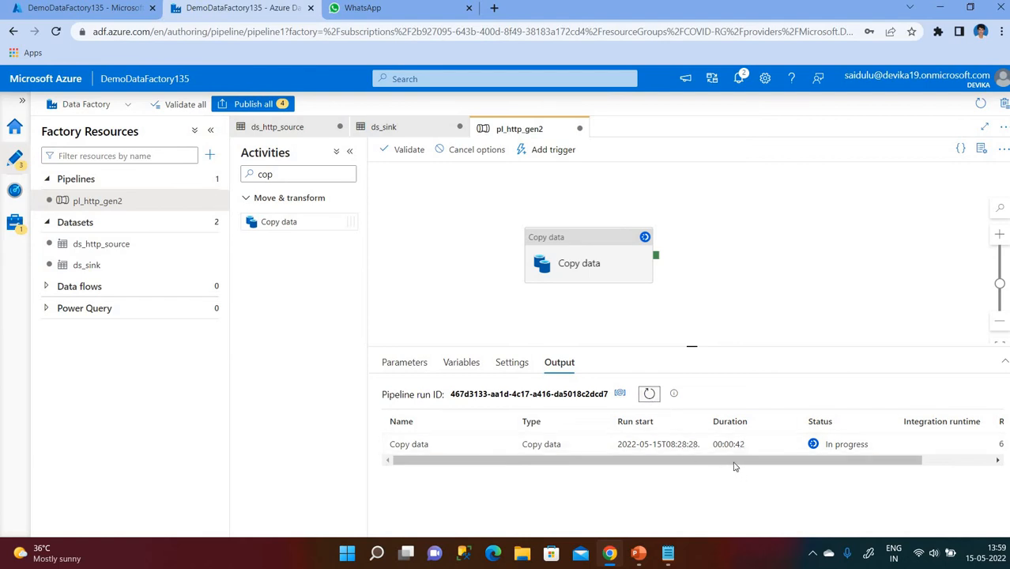
left_click(980, 471)
left_click_drag(907, 476, 635, 479)
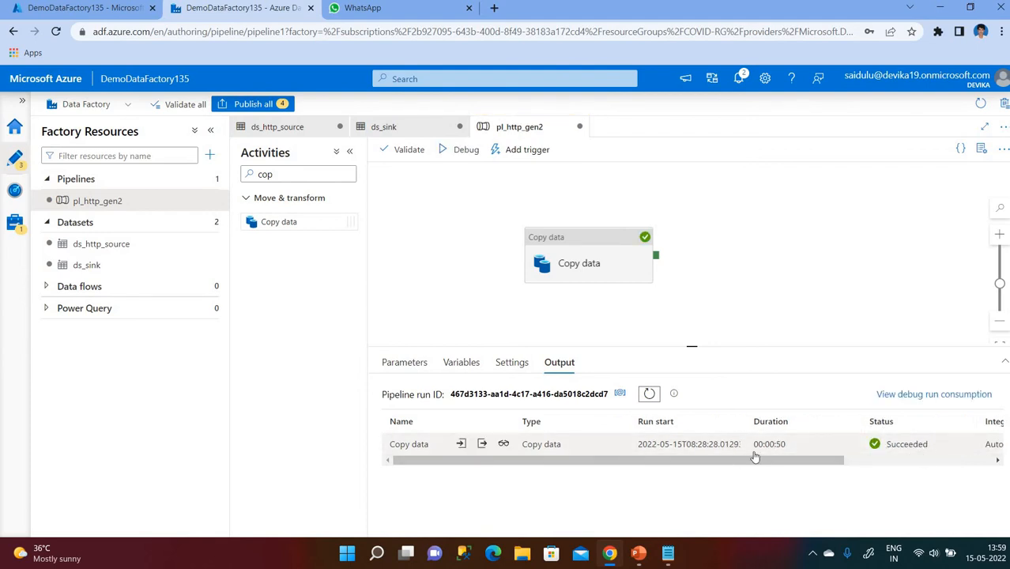
Examine the Copy data run details, including source, destination, files read and written, and transfer durations.
left_click(503, 445)
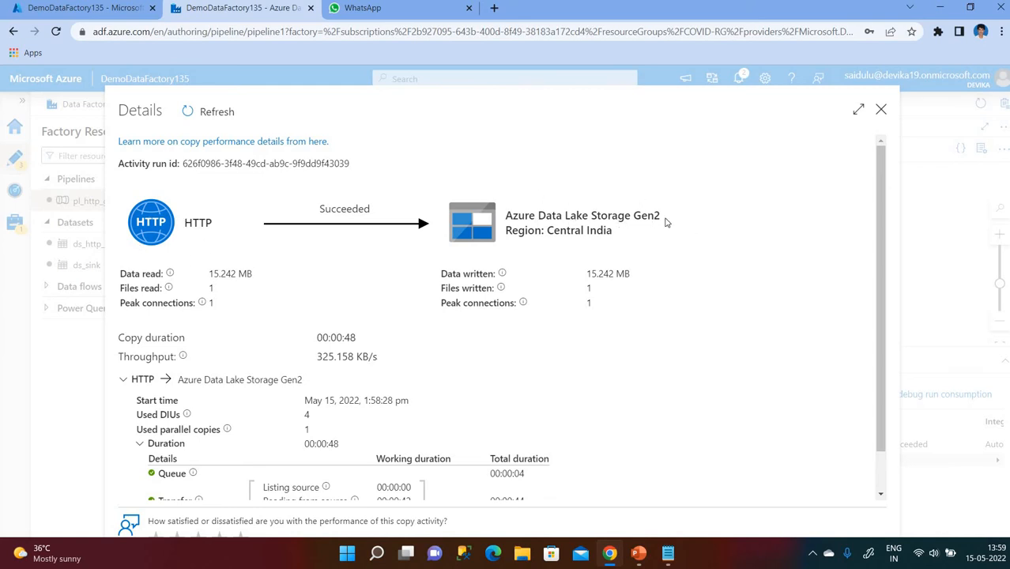
left_click_drag(543, 231, 649, 249)
double_click(212, 289)
left_click(605, 292)
double_click(606, 292)
scroll(420, 330, "down", 1)
scroll(419, 335, "up", 1)
scroll(419, 335, "down", 1)
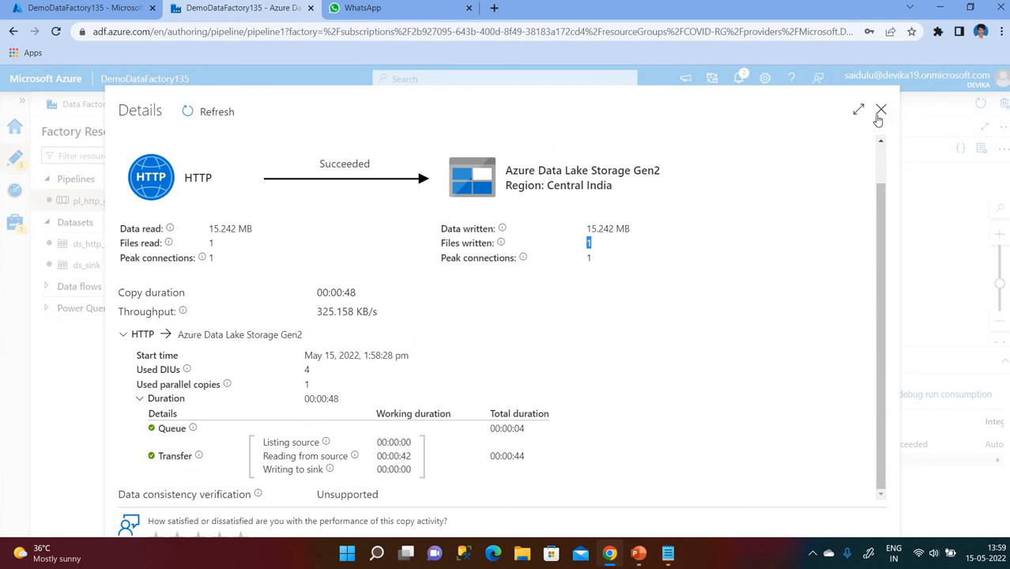
left_click(881, 110)
Switch to the Azure portal and check the containers of the demostorageaccount564 storage account.
left_click(106, 9)
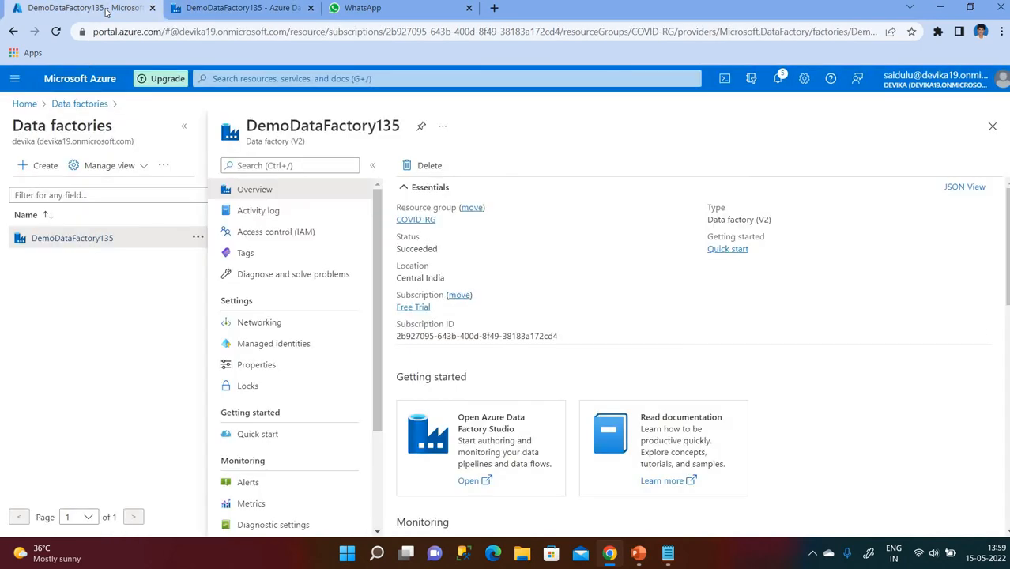
left_click(26, 104)
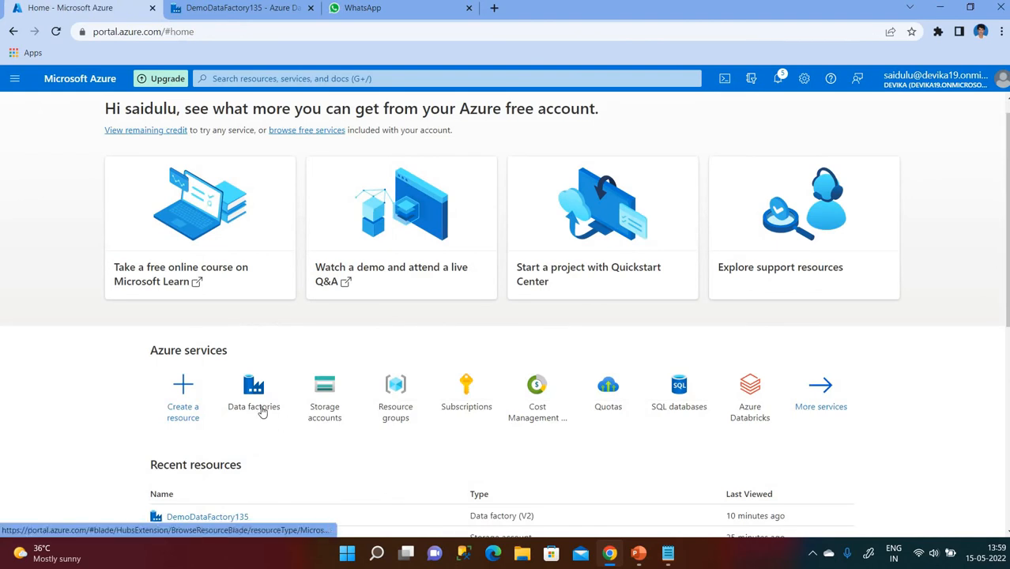
left_click(322, 411)
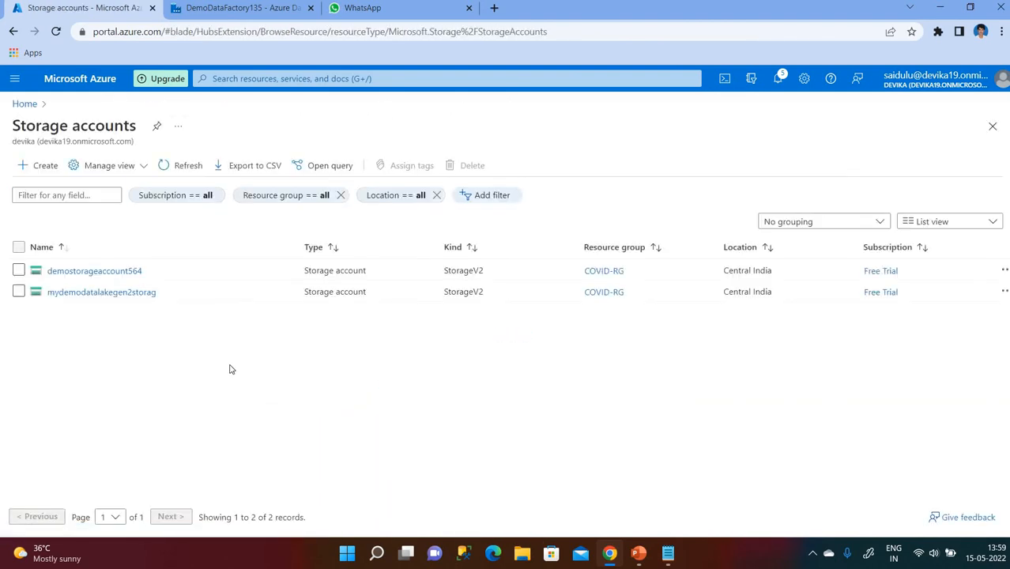
left_click(74, 273)
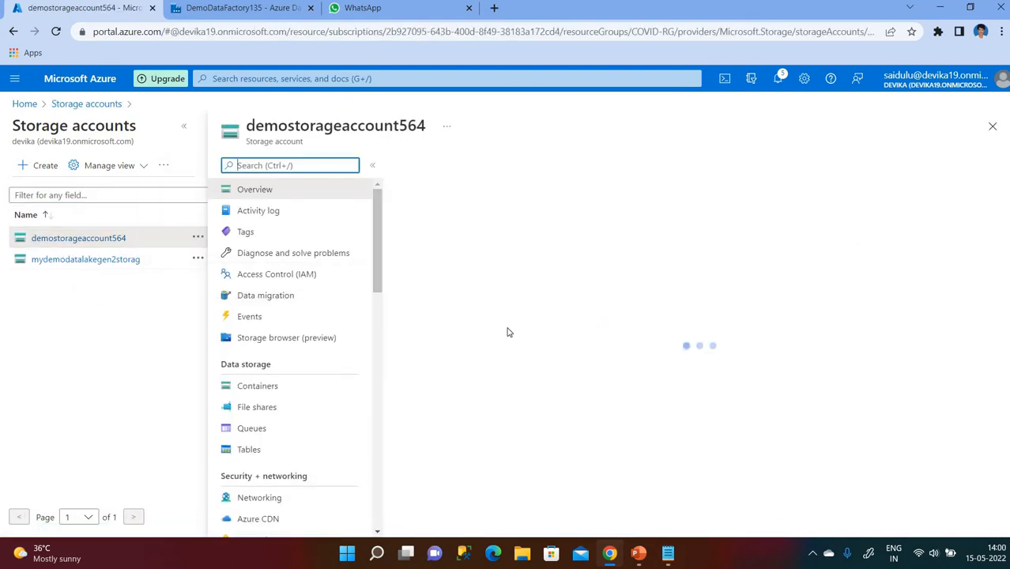
left_click(272, 387)
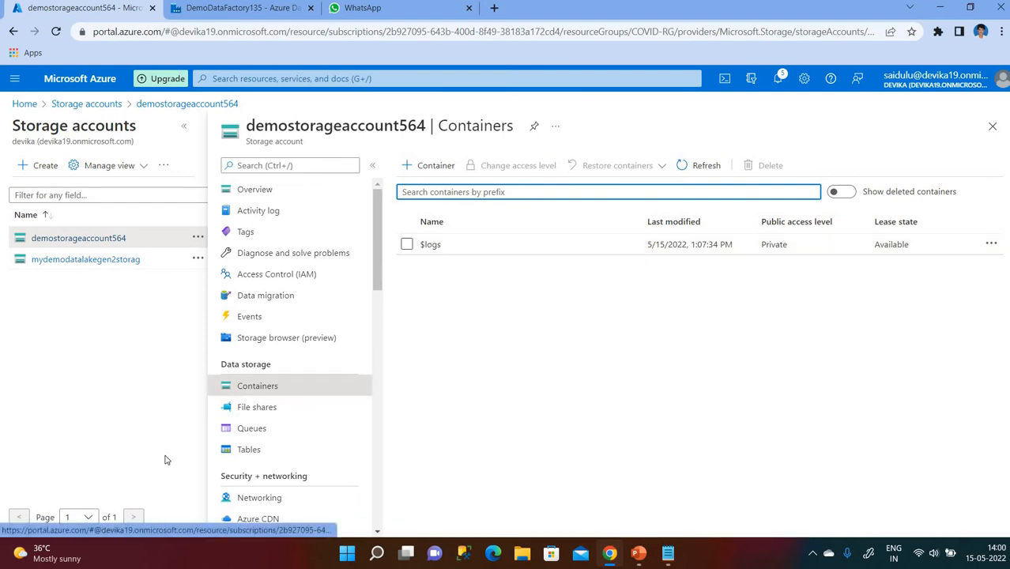
Check the data folder in the output container of the mydemodatalakegen2storag storage account for the copied file.
left_click(68, 105)
left_click(109, 294)
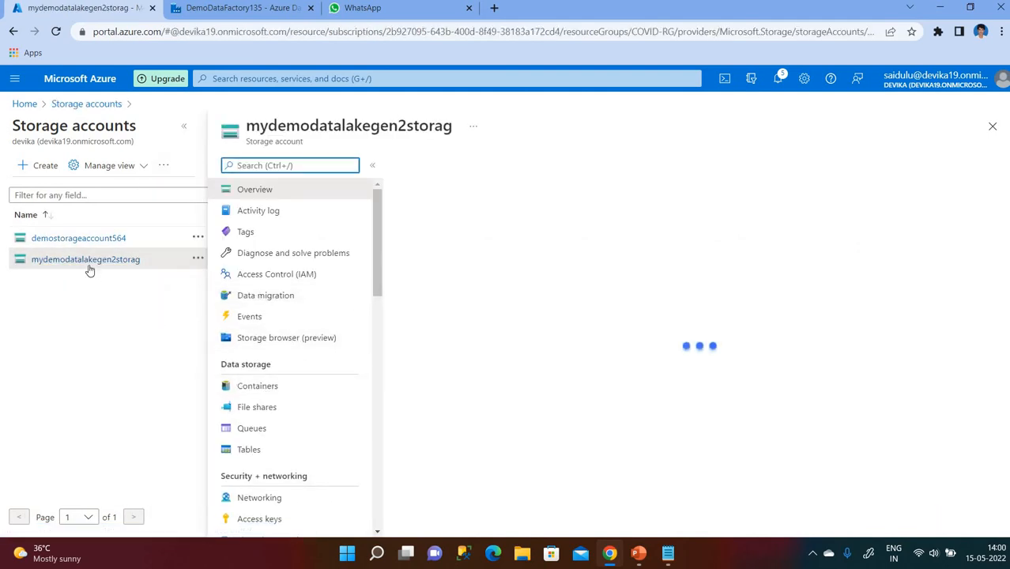
left_click(257, 387)
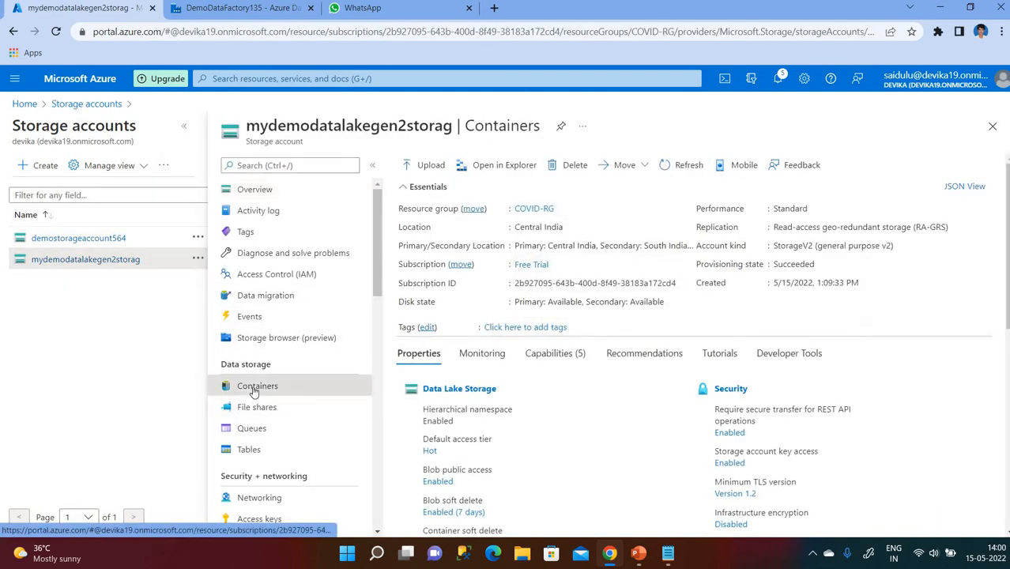
left_click(433, 266)
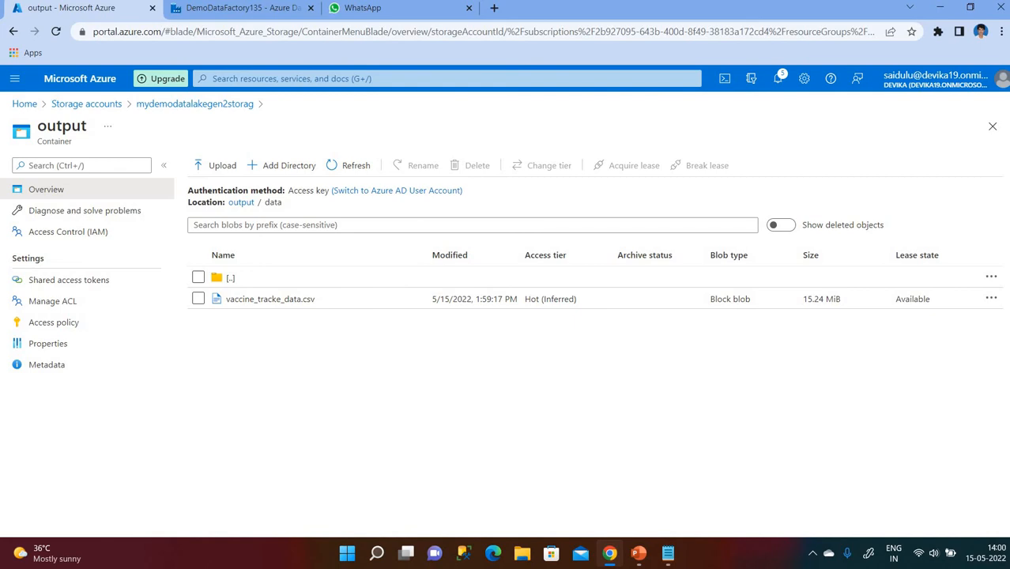
left_click(668, 559)
left_click(734, 93)
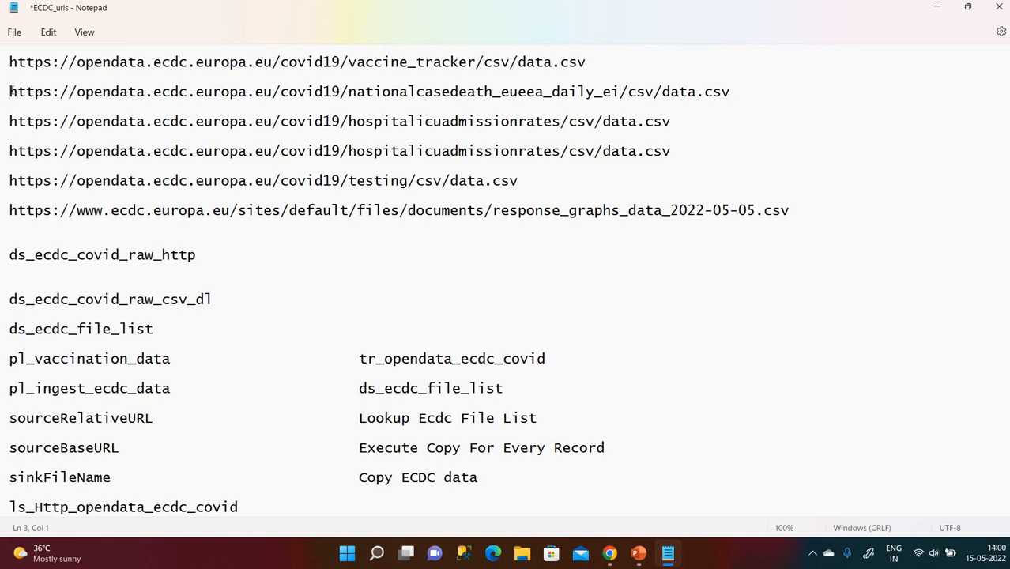
left_click_drag(9, 91, 278, 98)
key("ctrl+c")
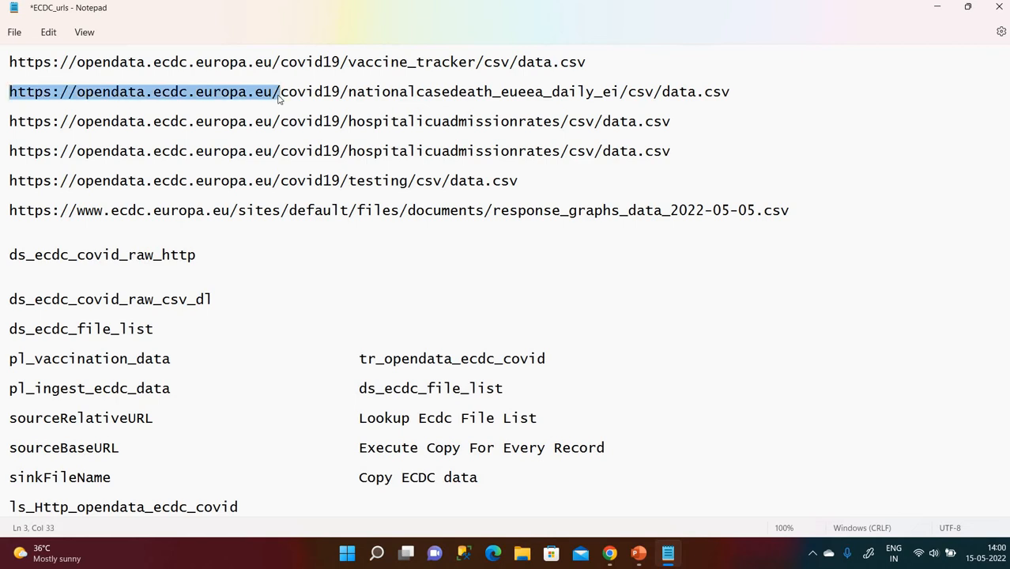
key("alt+Tab")
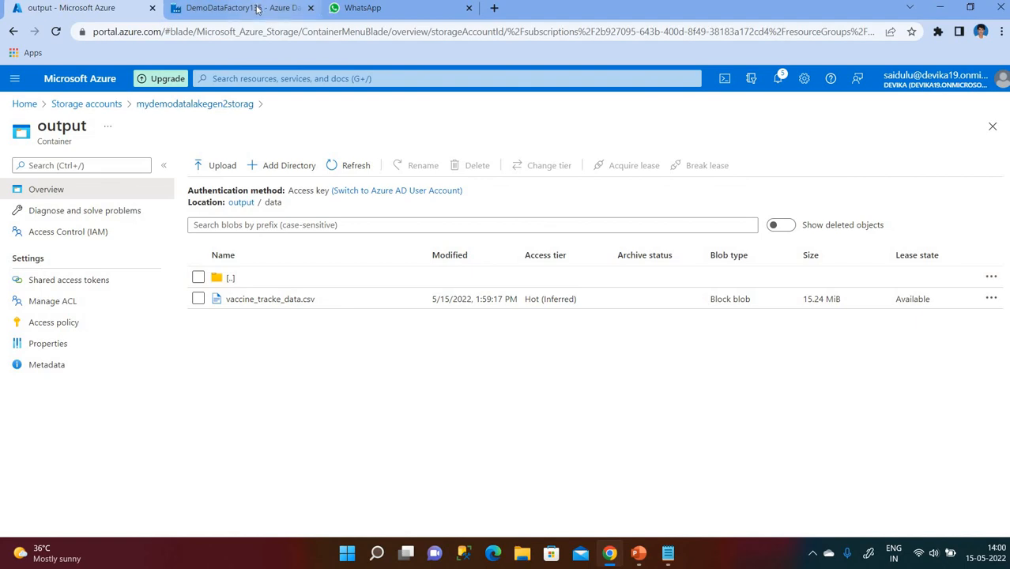
left_click(245, 8)
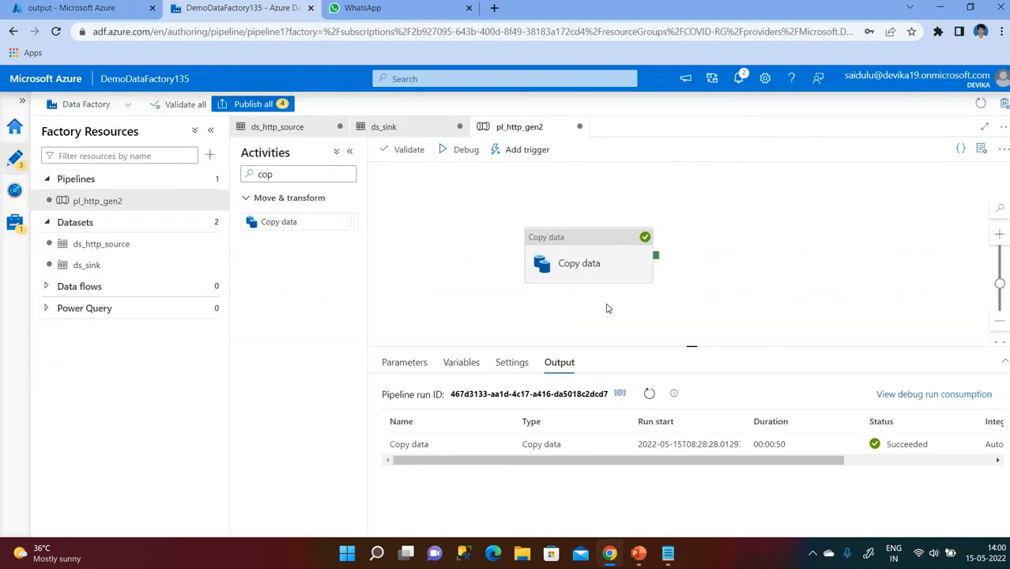
left_click(464, 155)
left_click(891, 169)
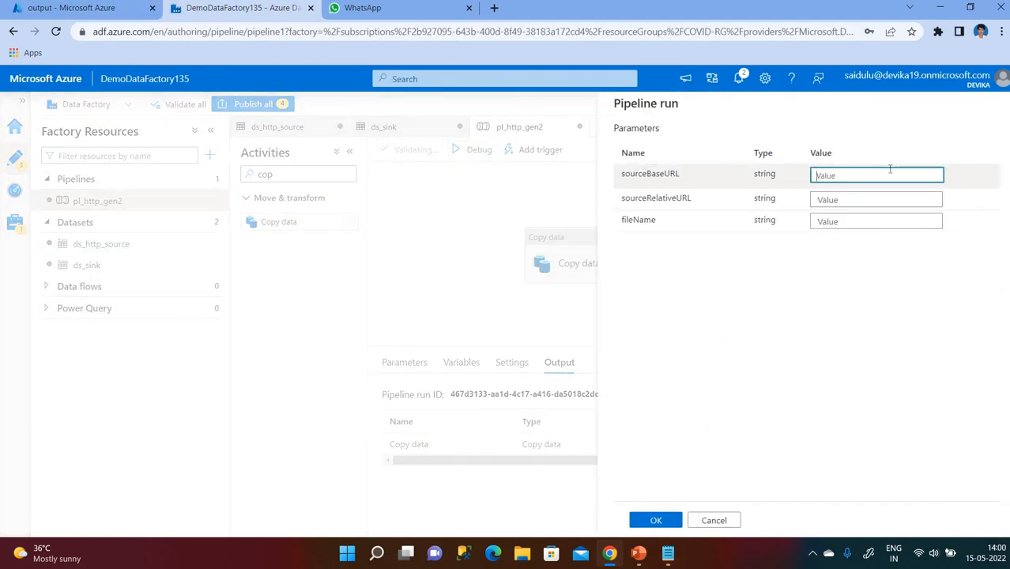
key("ctrl+v")
Copy covid19/nationalcasedeath_eueea_daily_ei/csv/data.csv from the Notepad URL list and enter it as the run's sourceRelativeURL value.
left_click(874, 203)
key("alt+Tab")
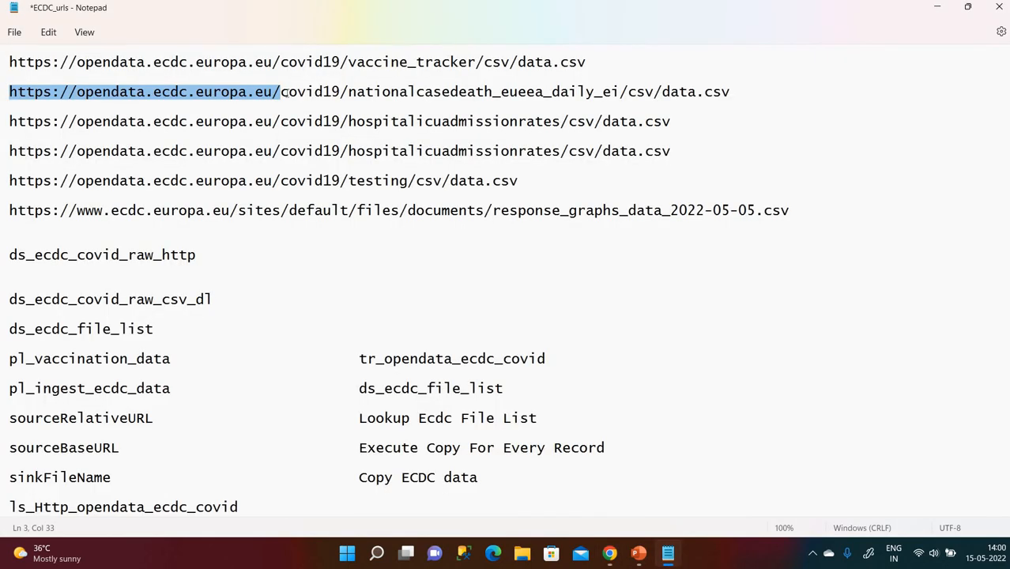
left_click(285, 92)
left_click(774, 93, "shift")
key("ctrl+c")
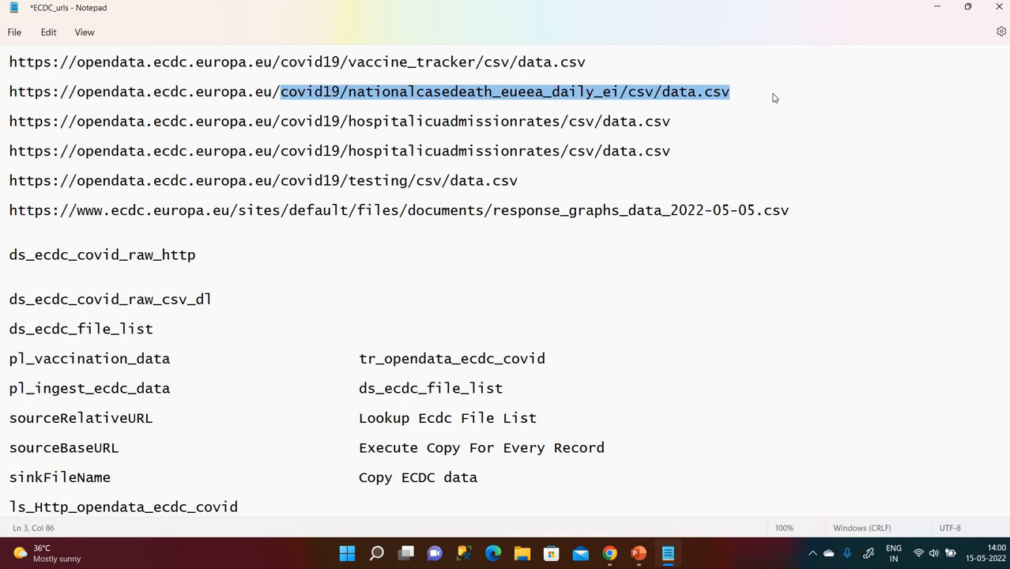
key("alt+Tab")
left_click(873, 195)
key("ctrl+v")
Set the fileName parameter to nationalcasedeath_eueea_daily.csv by pasting the relative URL and trimming it.
left_click(872, 235)
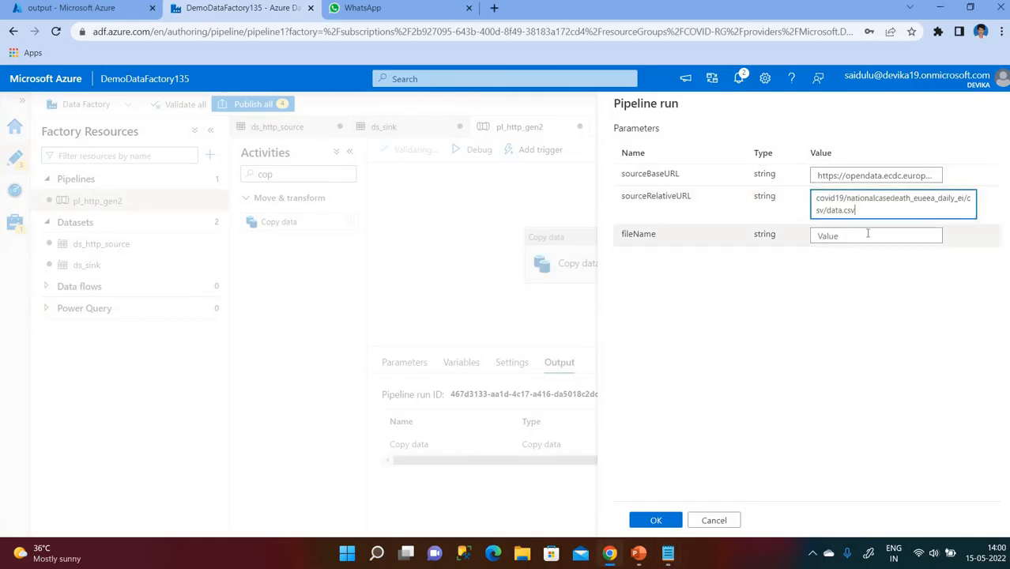
key("ctrl+v")
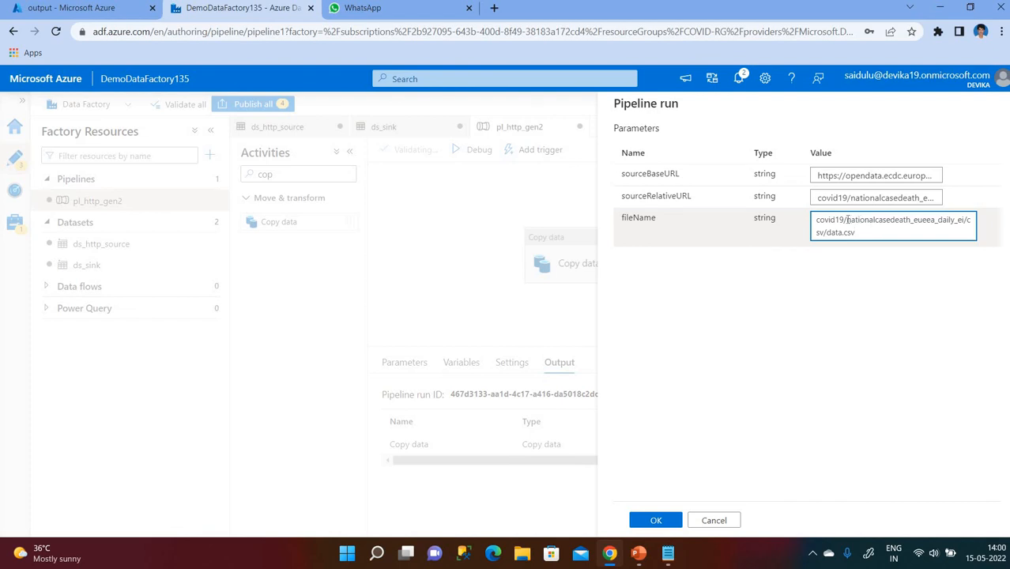
left_click(848, 220)
key("BackSpace")
key("BackSpace")
key("BackSpace")
key("BackSpace")
key("BackSpace")
key("BackSpace")
key("BackSpace")
key("BackSpace")
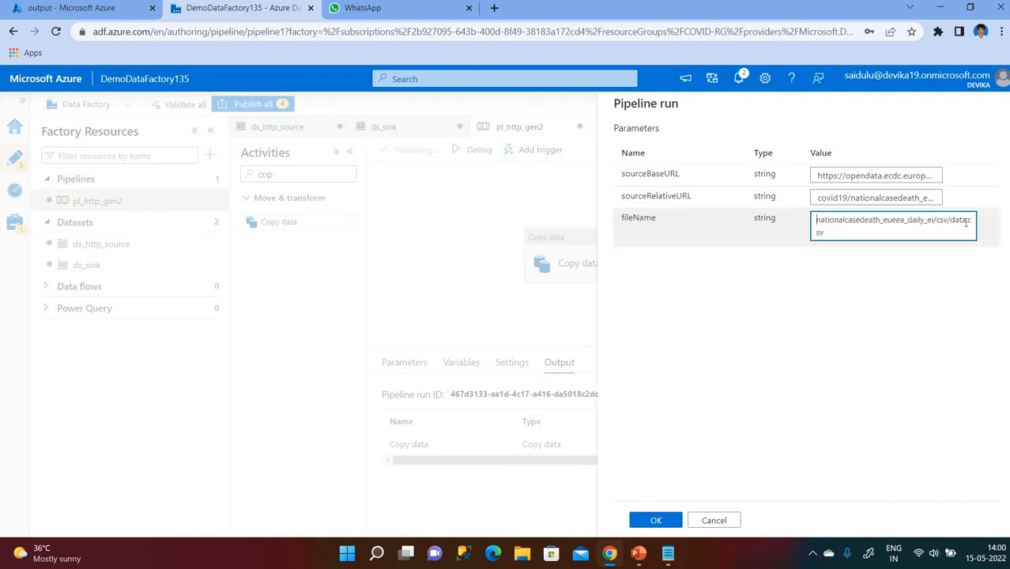
key("BackSpace")
key("BackSpace")
key("BackSpace")
key("BackSpace")
key("BackSpace")
key("BackSpace")
key("BackSpace")
key("BackSpace")
key("BackSpace")
key("BackSpace")
key("BackSpace")
key("BackSpace")
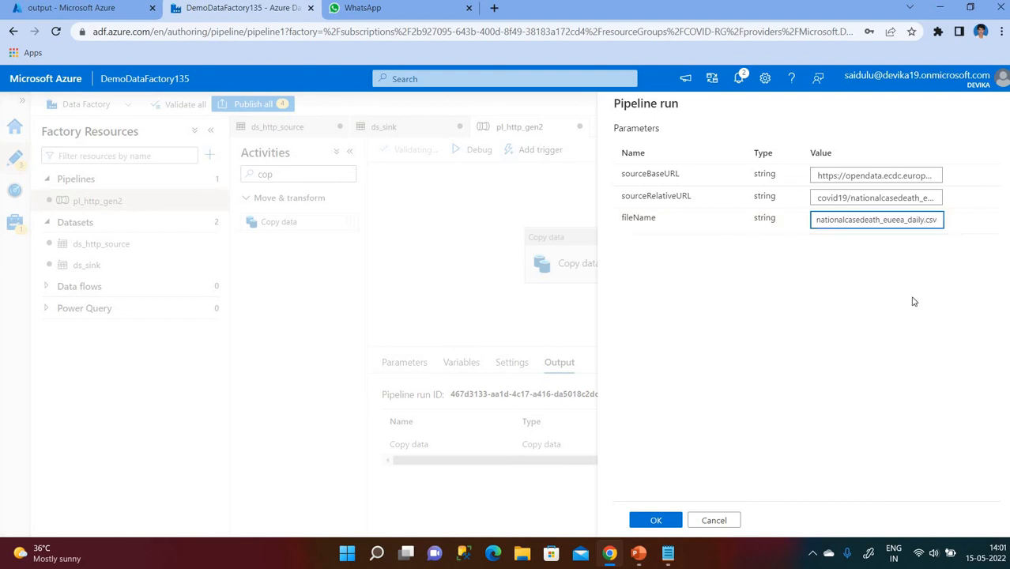
Run the pipeline in debug with the entered parameters and refresh its output until the Copy data activity finishes.
left_click(663, 520)
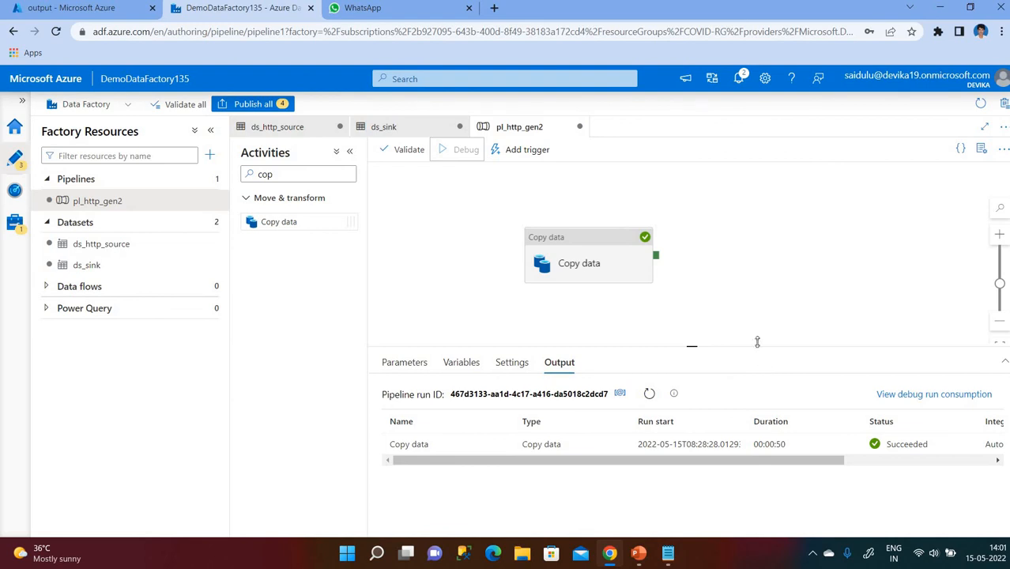
scroll(774, 323, "down", 1)
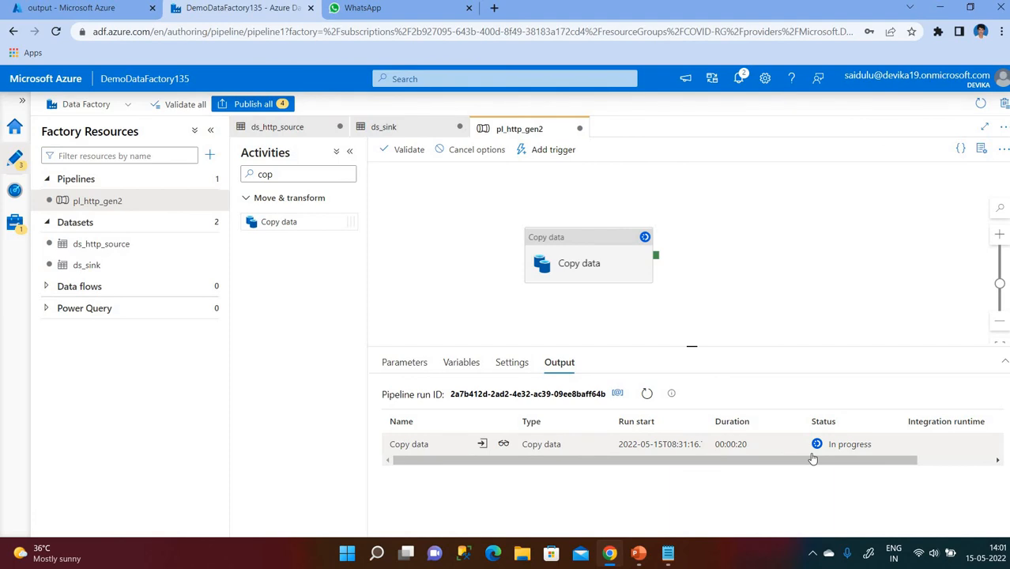
left_click(647, 395)
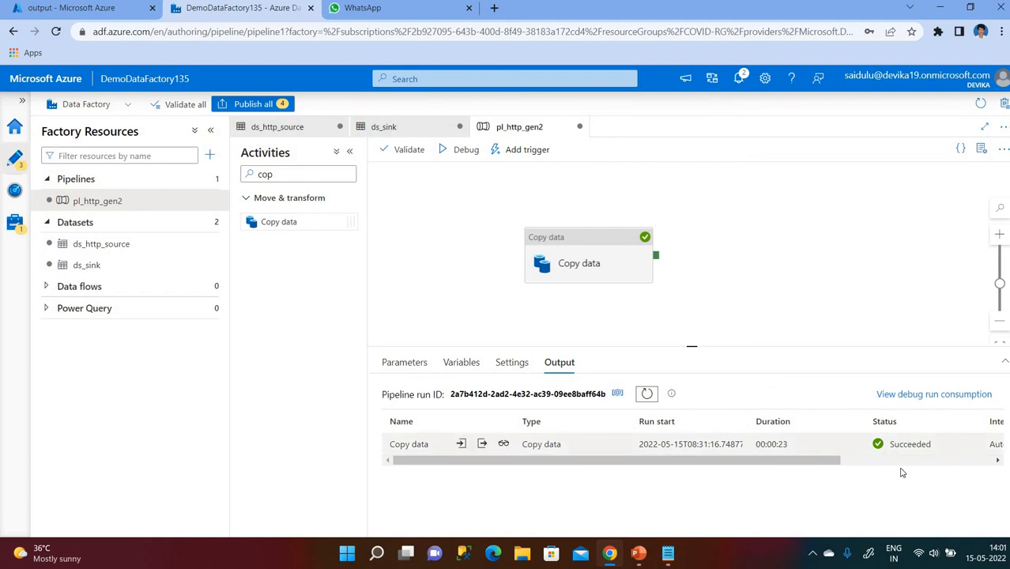
Examine the Copy data run details, comparing the number of files read and files written.
left_click(500, 445)
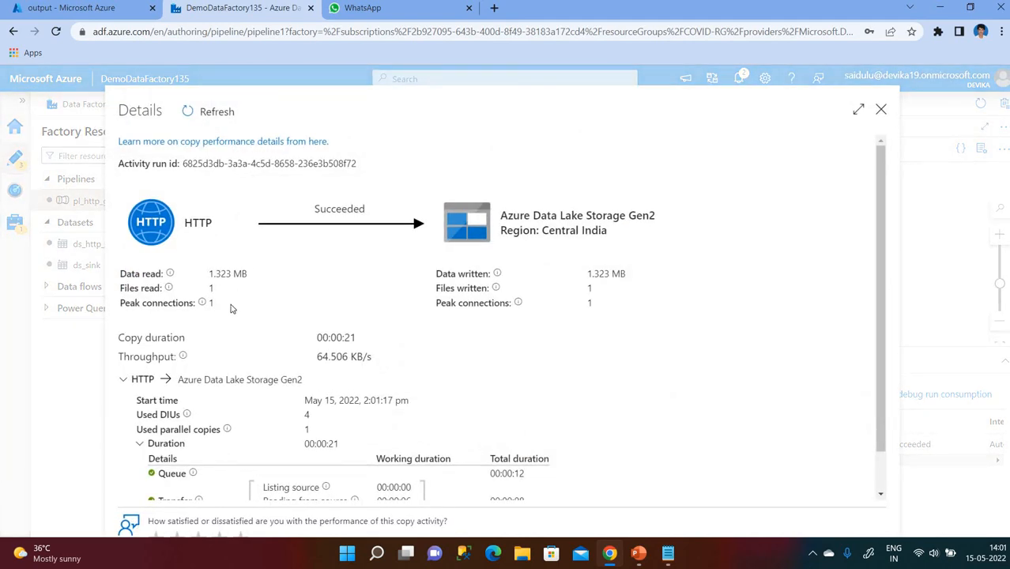
double_click(210, 289)
left_click(599, 294)
Refresh the output container's data folder in the Azure portal to check the copied file, then return to Data Factory and close the run details.
left_click(32, 8)
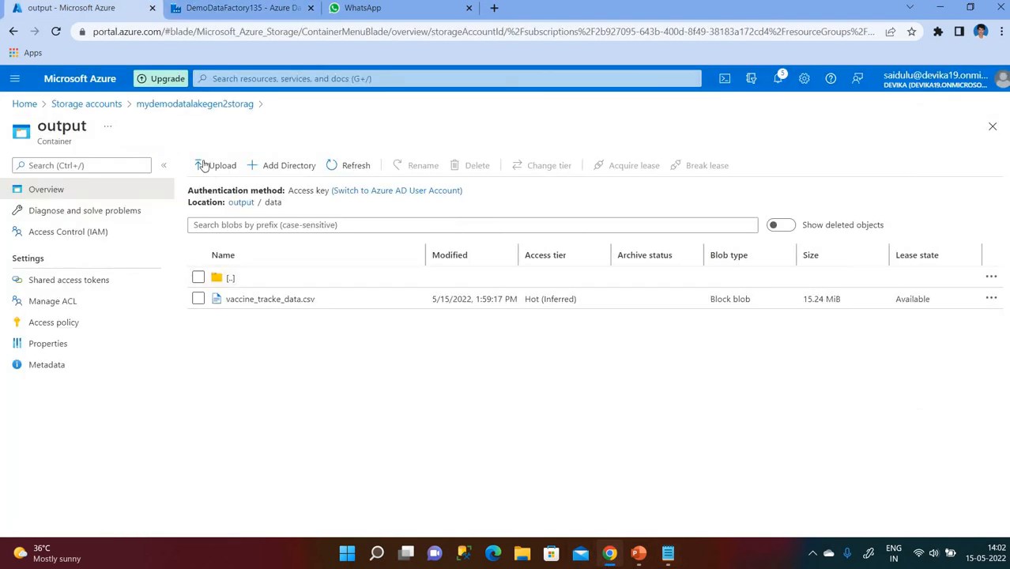
left_click(353, 166)
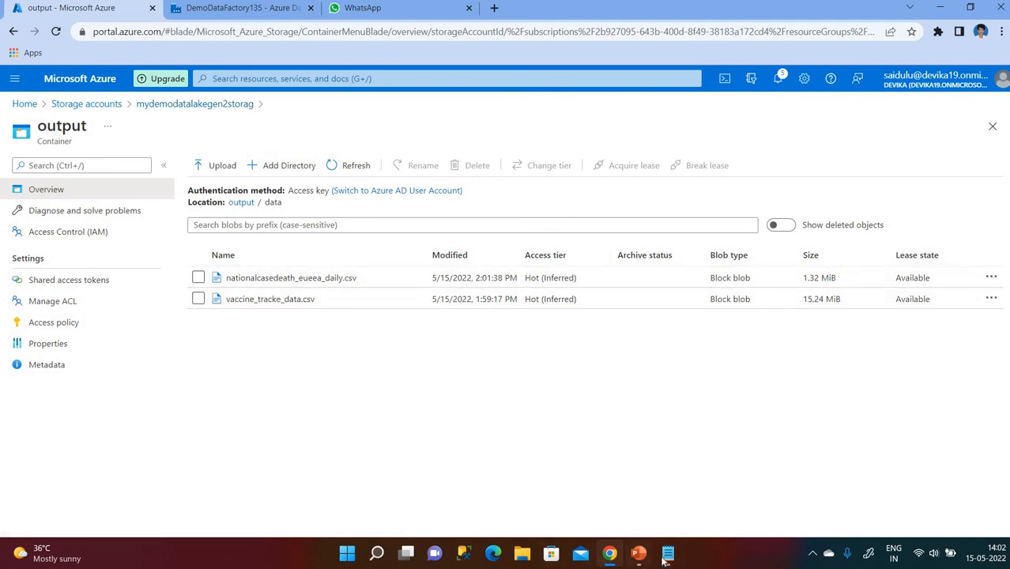
left_click(200, 13)
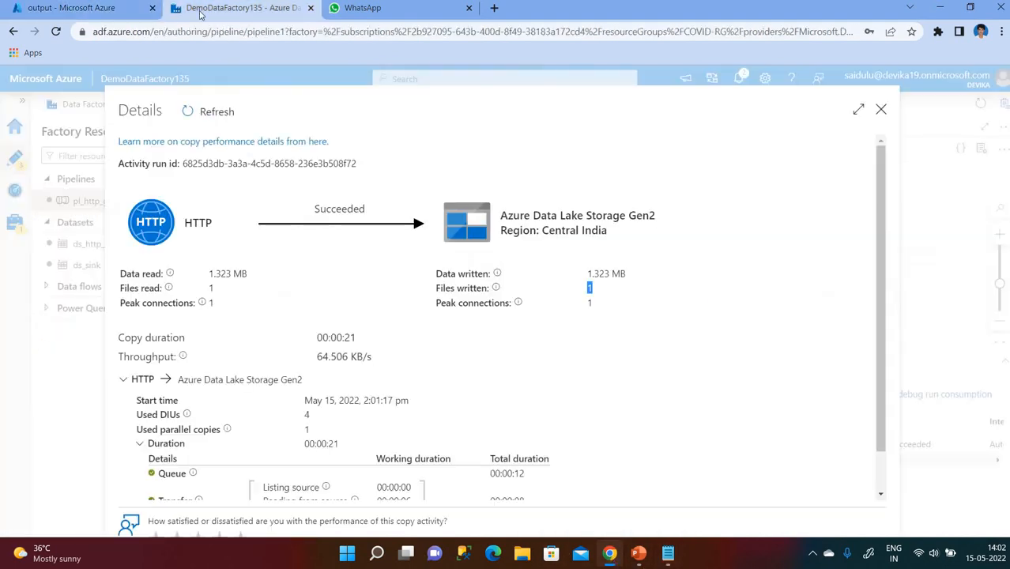
left_click(882, 107)
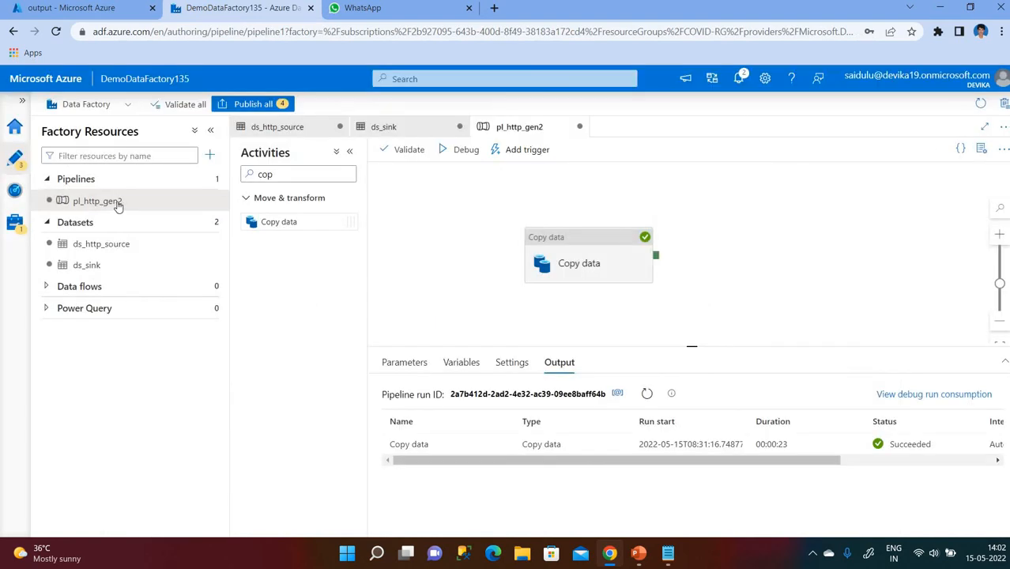